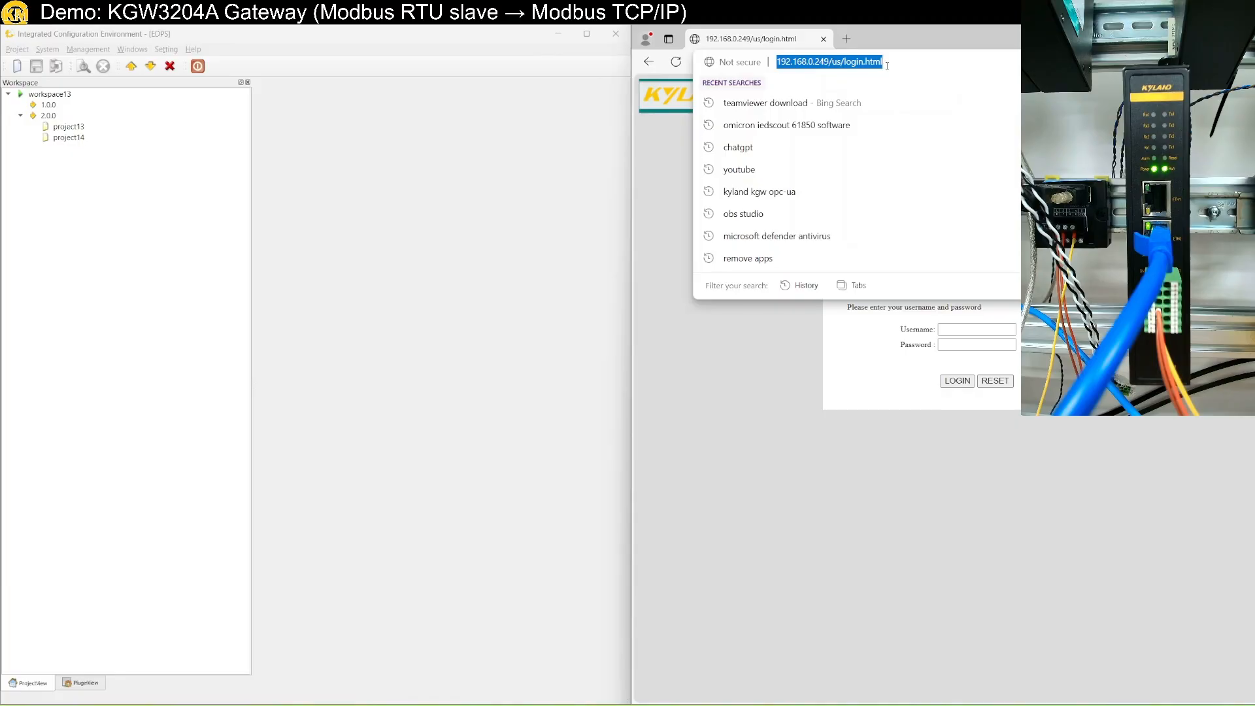
Open the gateway address 192.168.0.249 in Edge, correcting the mistyped digits.
type("192.1")
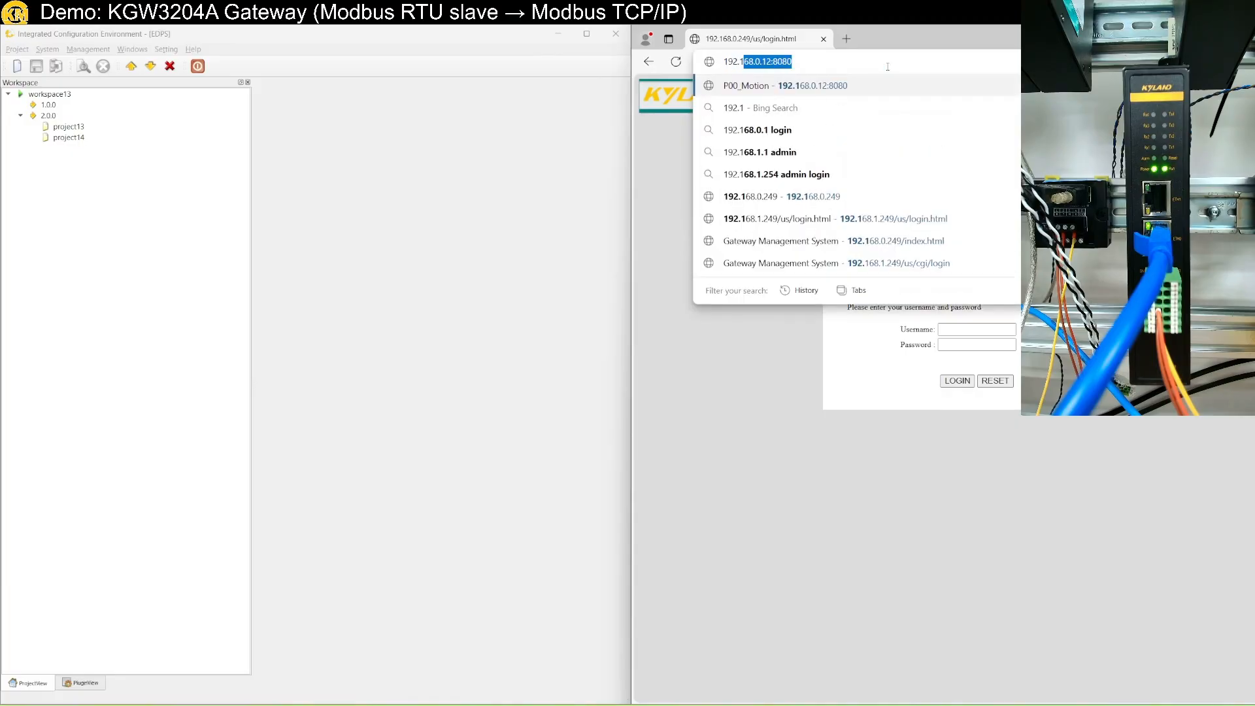
type("68.0.1")
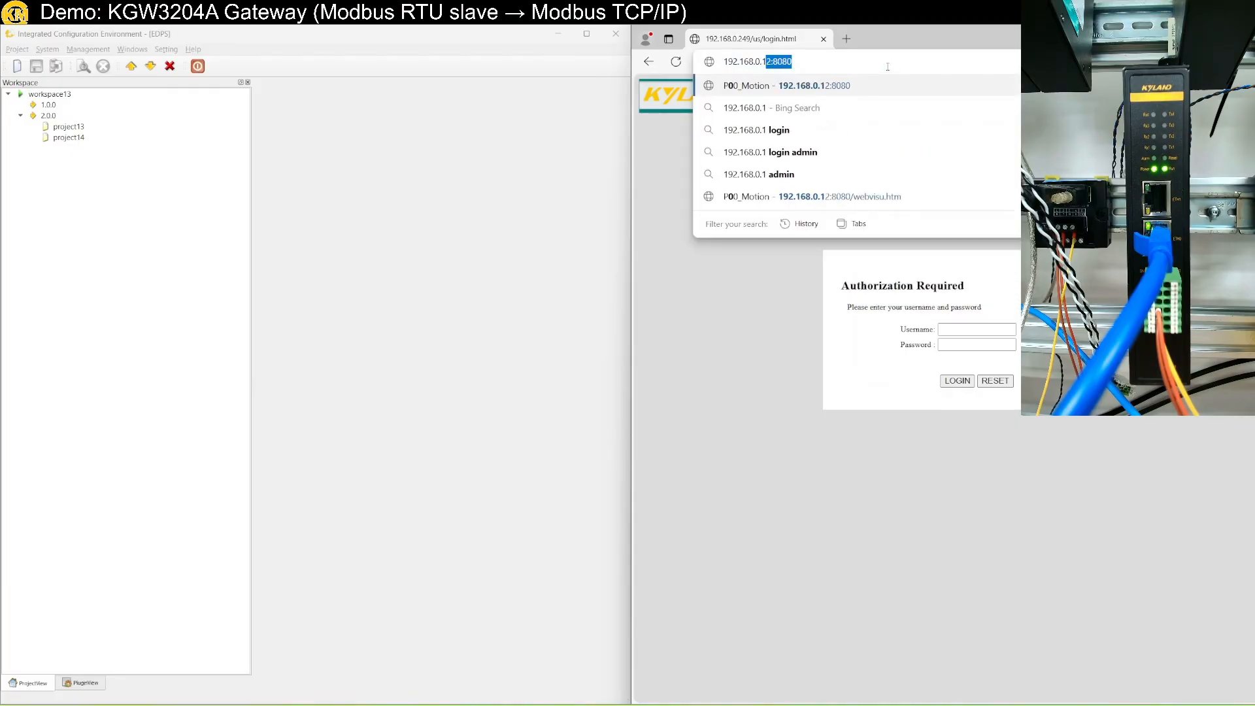
type("249")
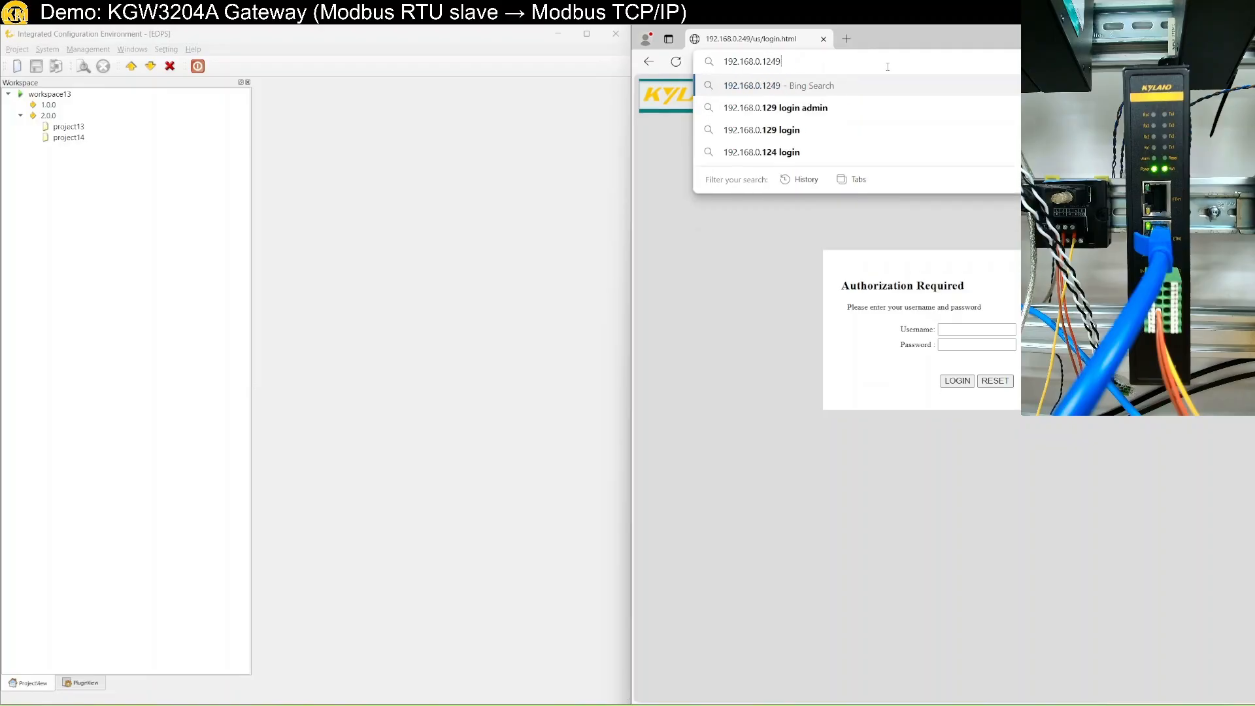
key("BackSpace")
key("BackSpace")
key("BackSpace")
key("BackSpace")
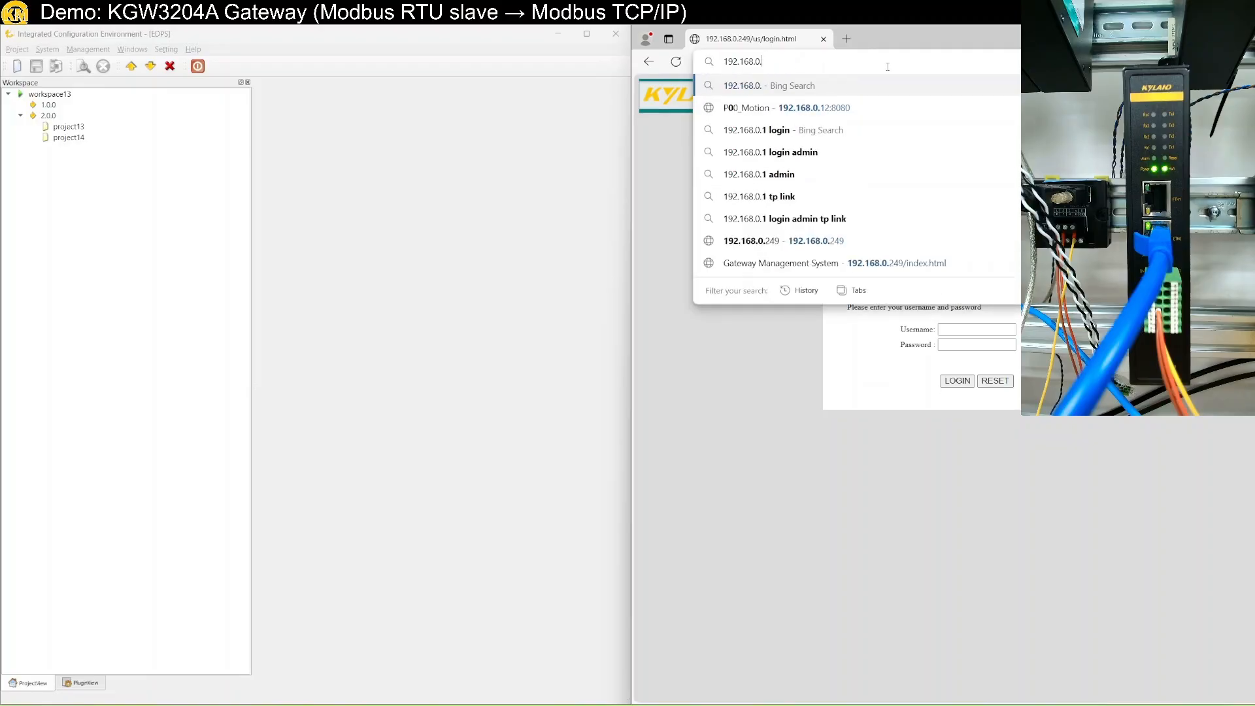
type("249")
key("Return")
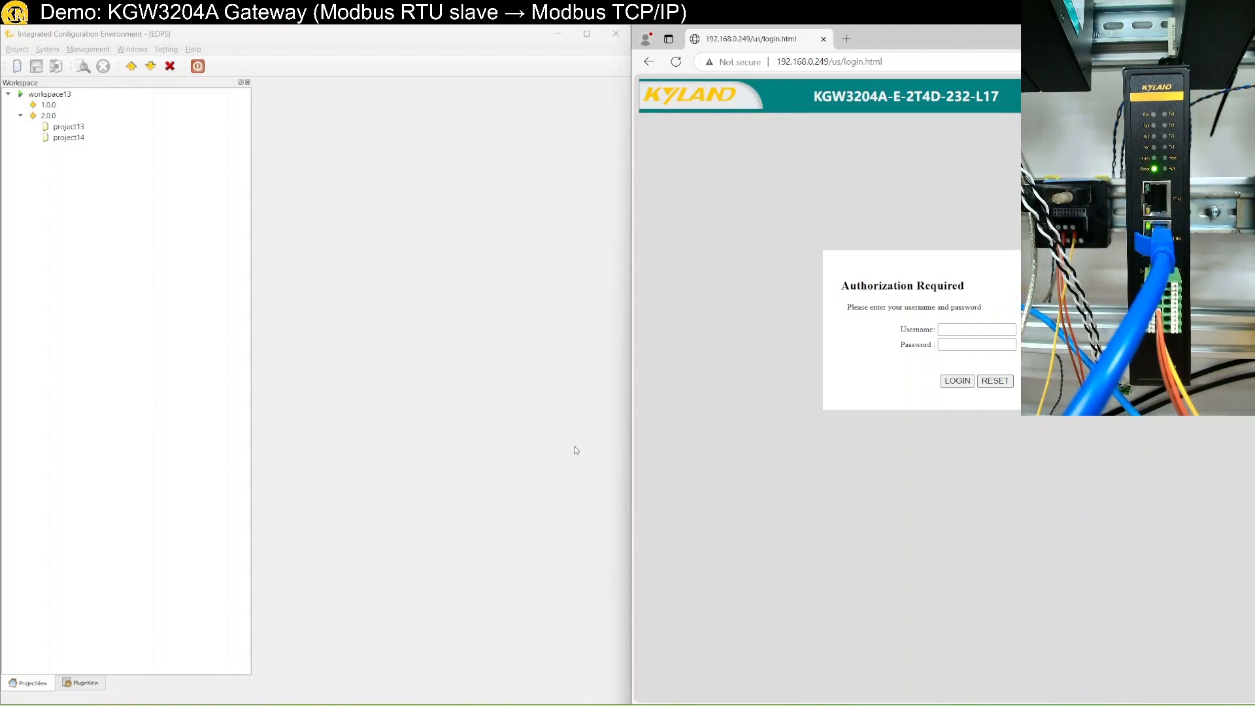
Log in to the gateway as admin with its password, checking the password before logging in.
left_click(965, 329)
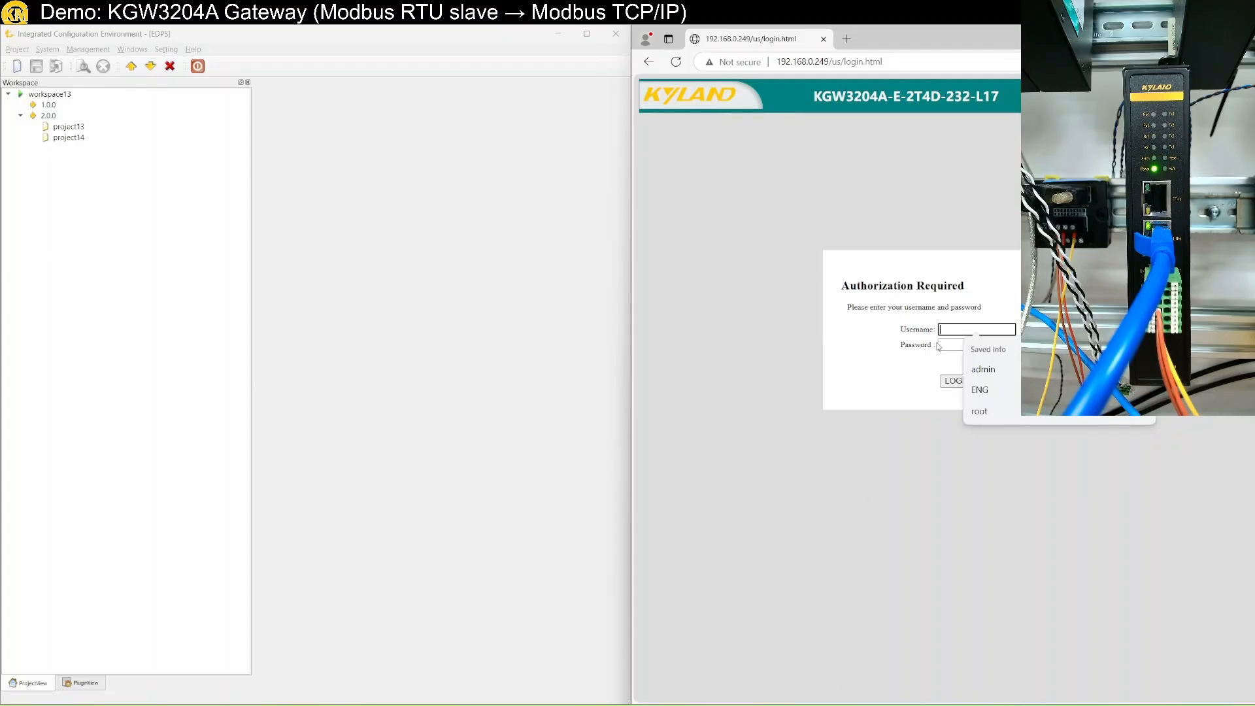
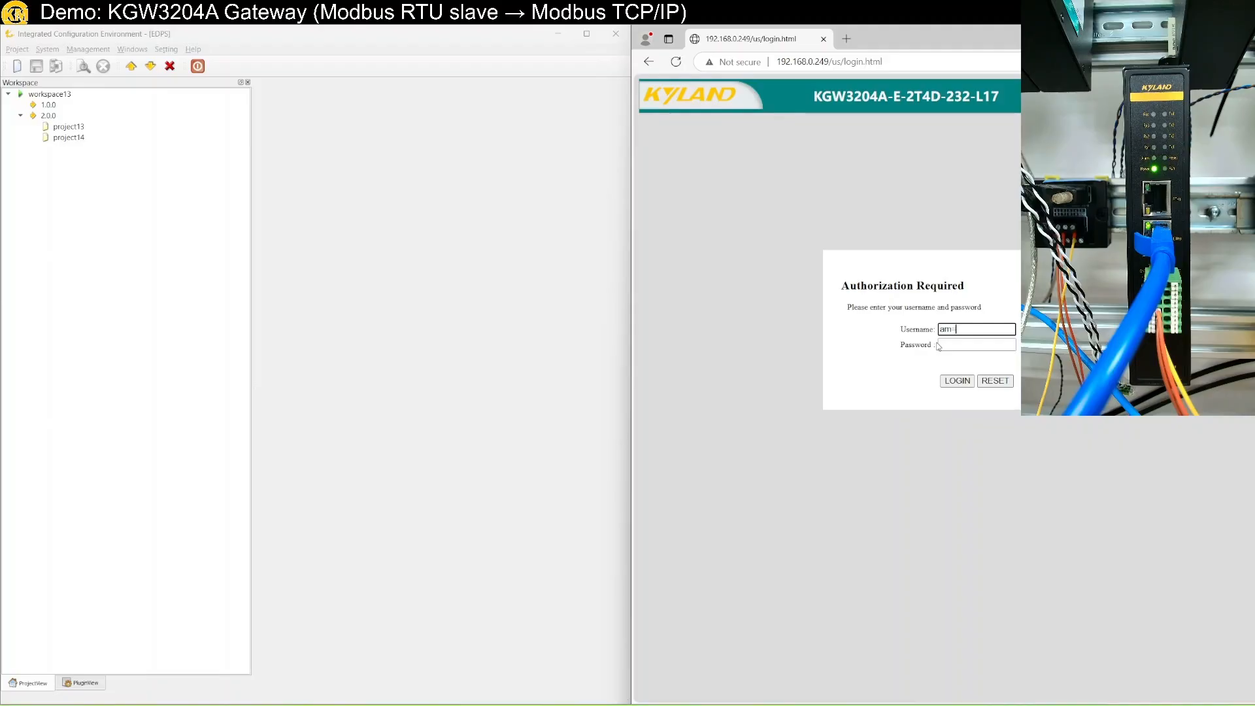
key("BackSpace")
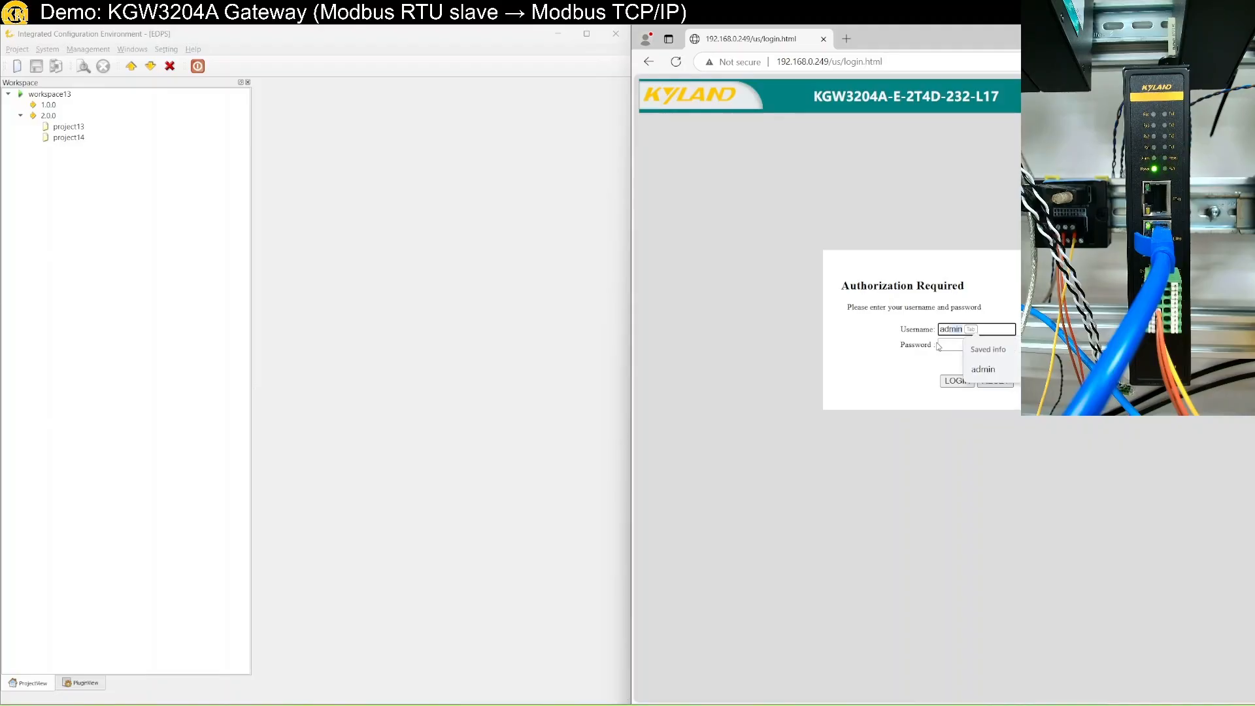
key("Tab")
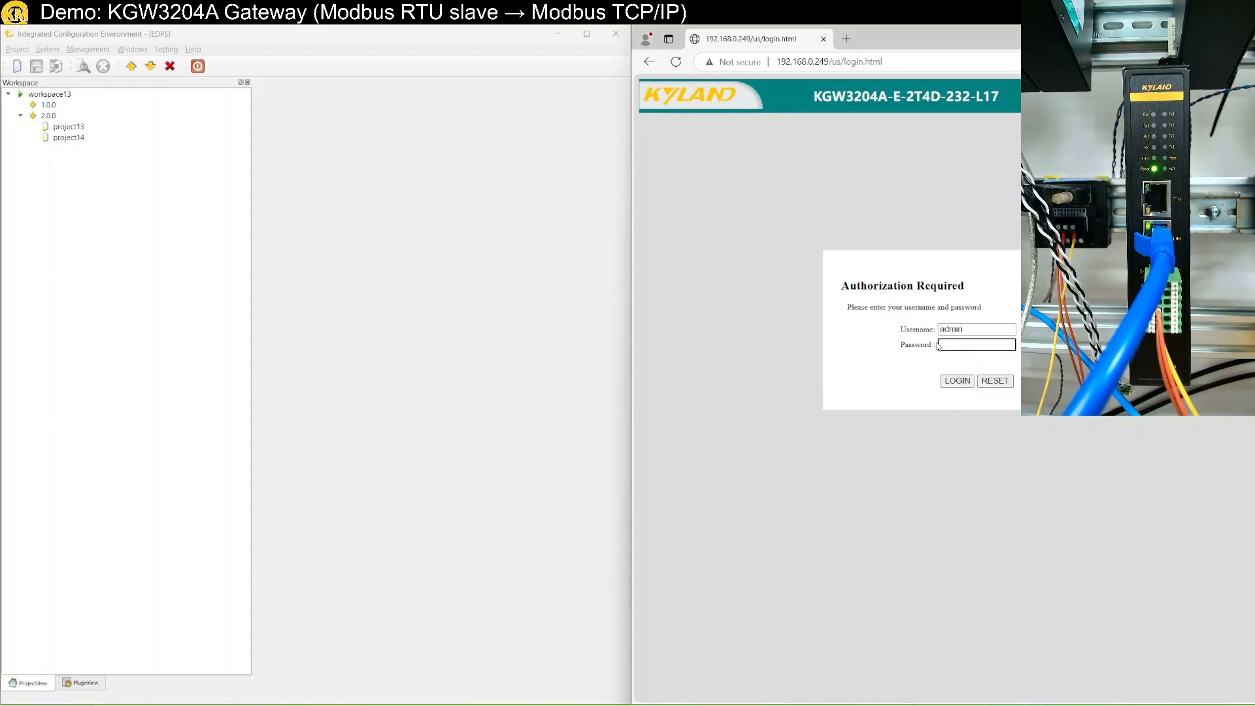
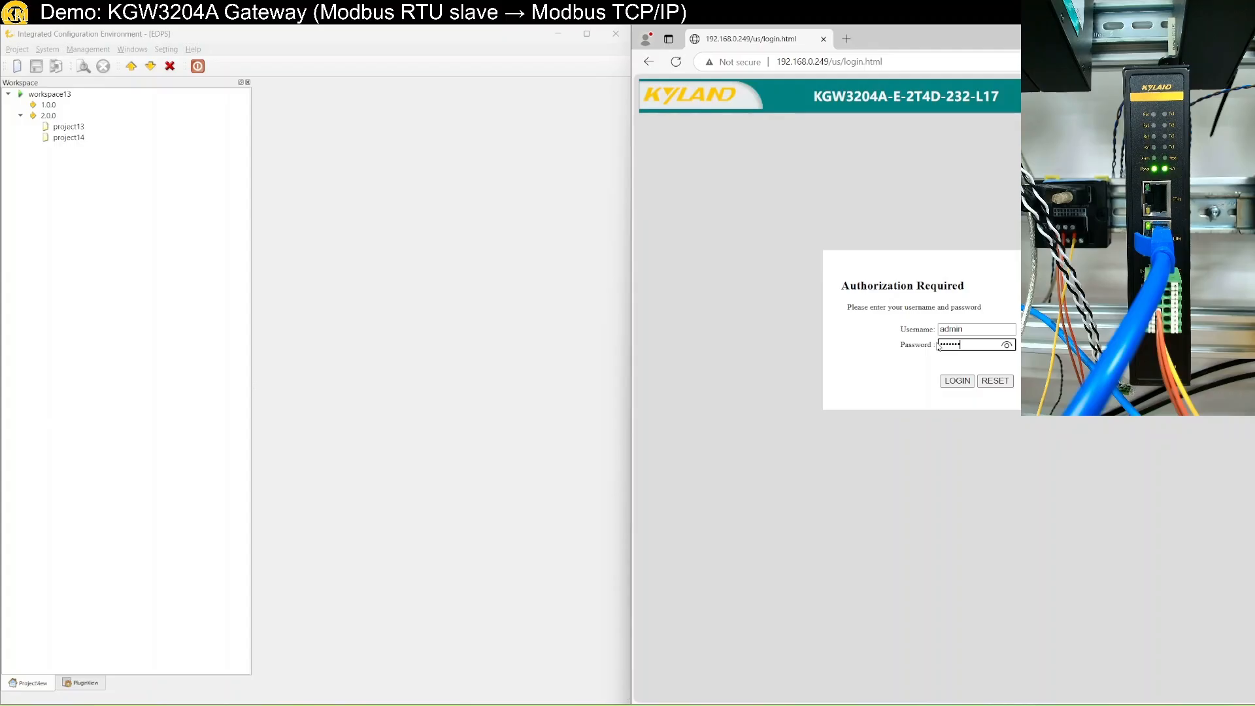
left_click(1006, 347)
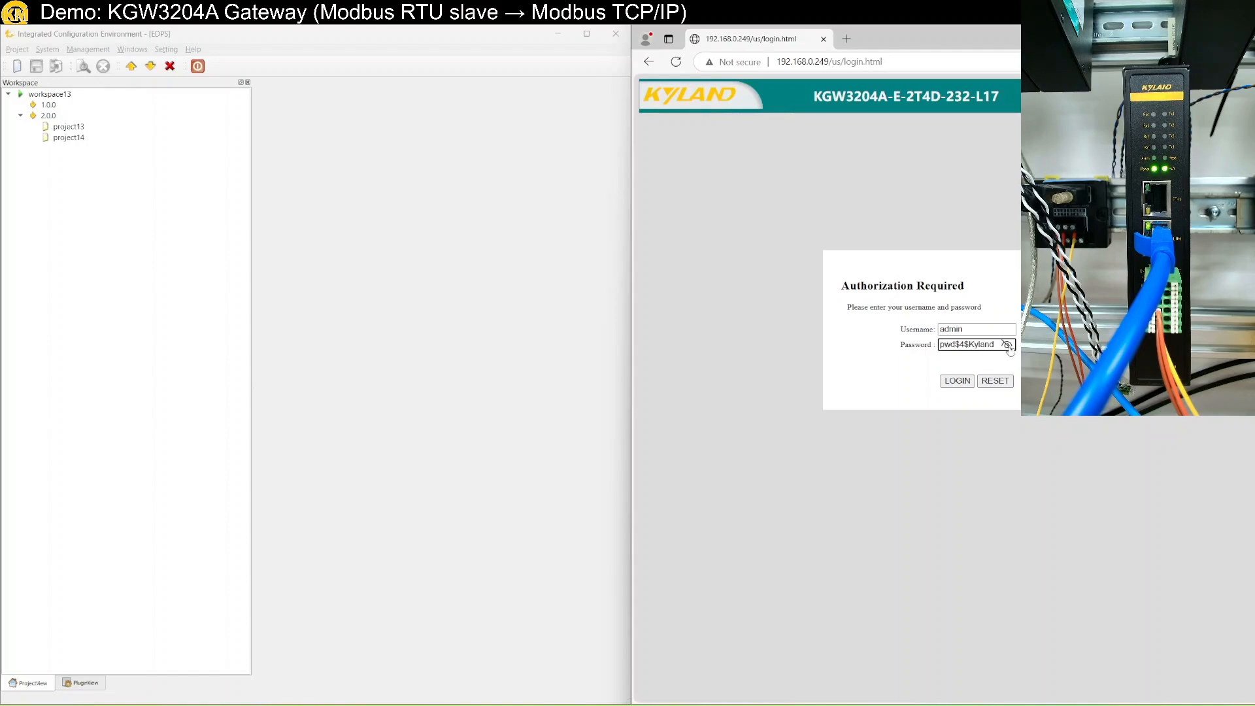
left_click(1008, 348)
left_click(963, 383)
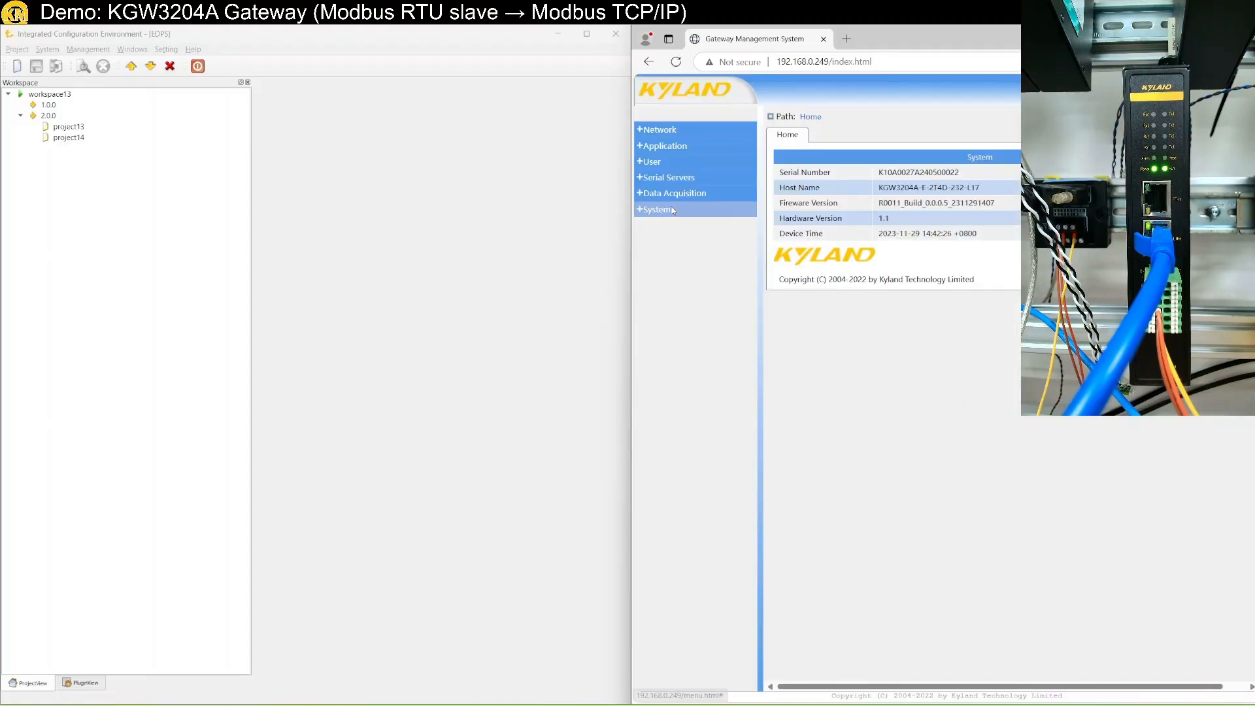
Reset the gateway to factory defaults from System > Reset and confirm the prompt.
left_click(672, 209)
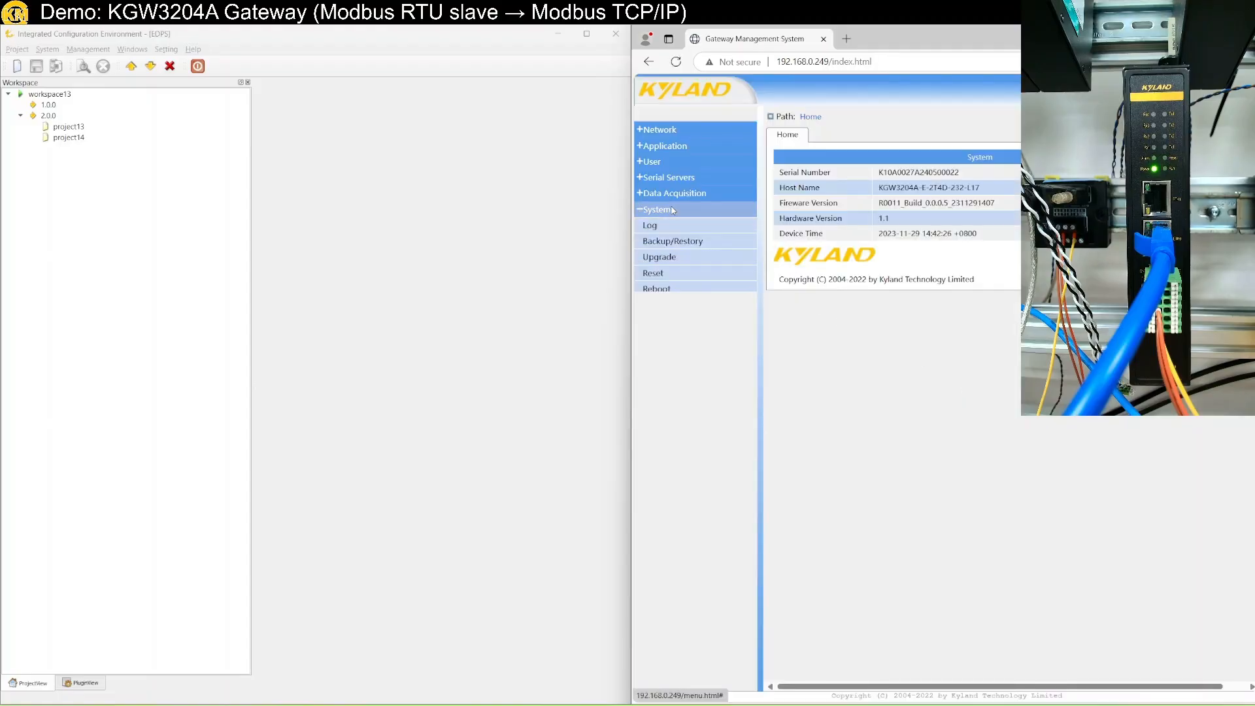
left_click(666, 273)
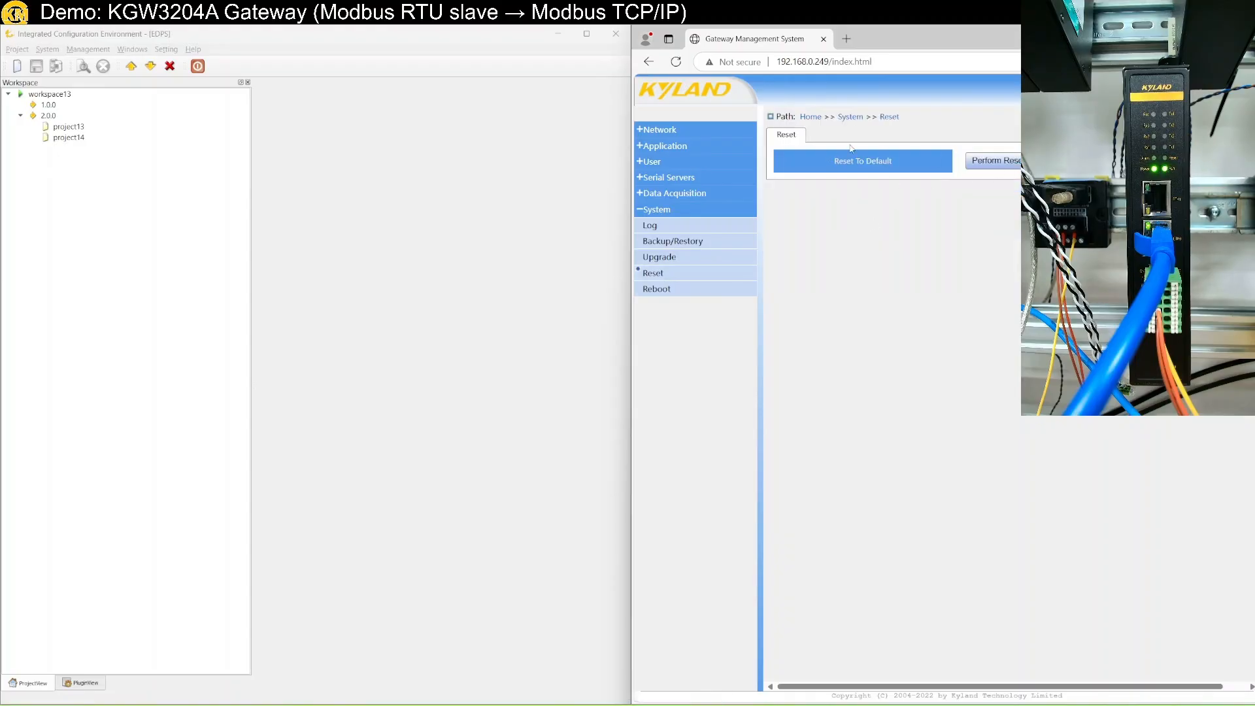
left_click(981, 162)
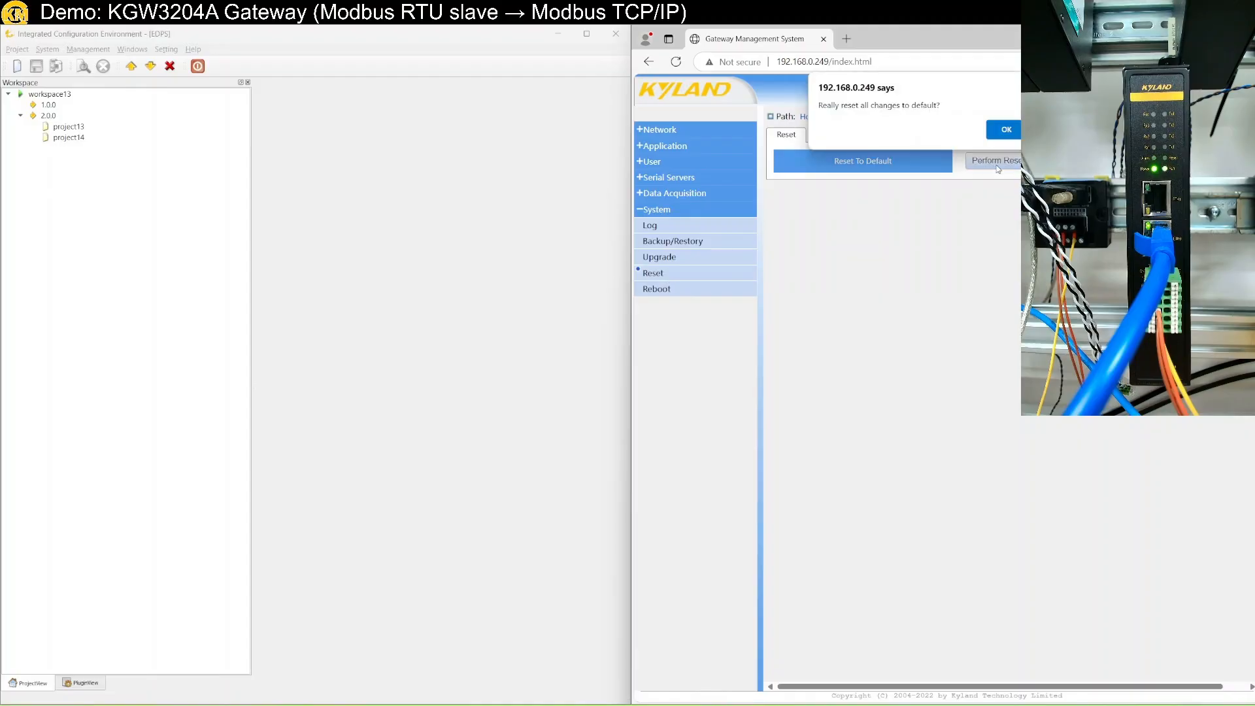
left_click(1008, 129)
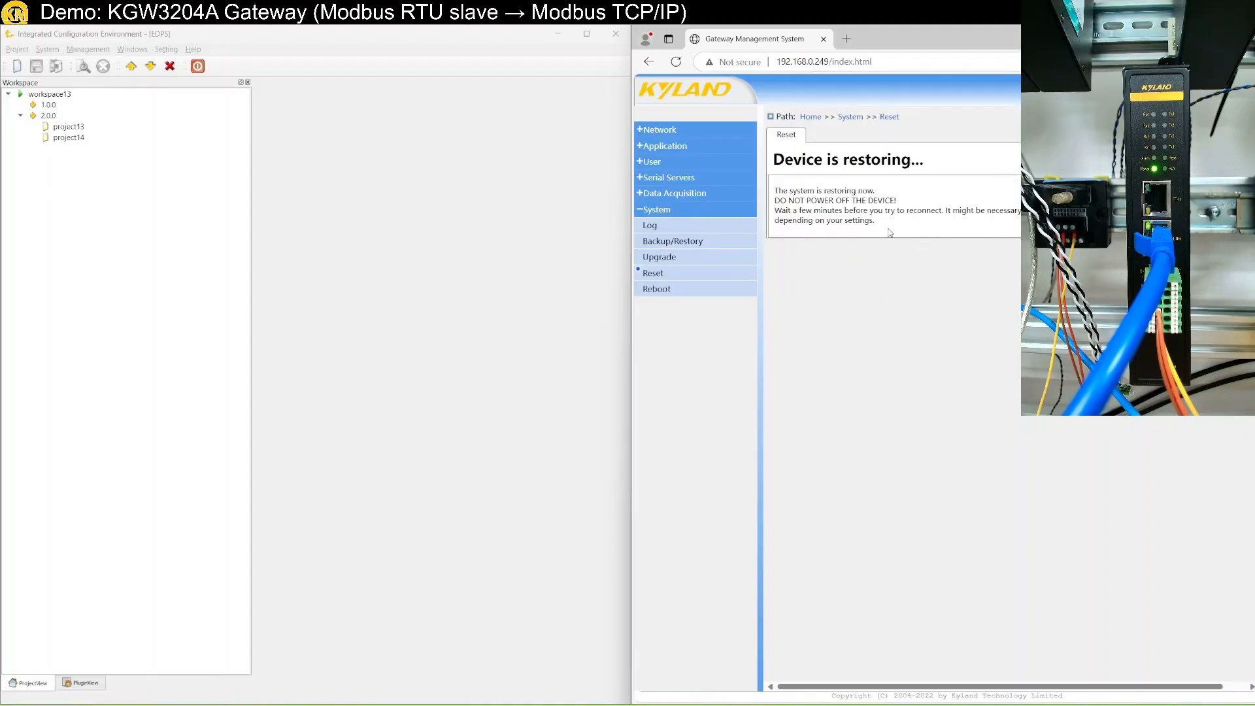
left_click(443, 314)
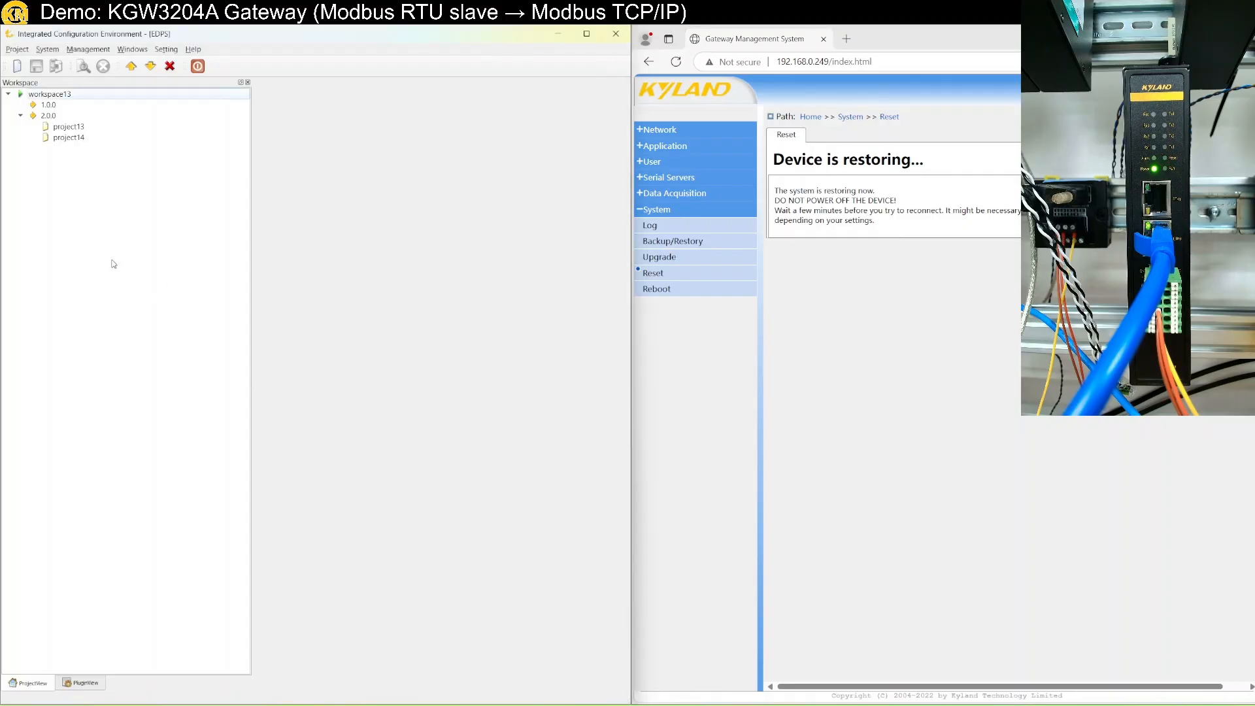
Create project15 under version 2.0.0, added to the current workspace13.
left_click(61, 117)
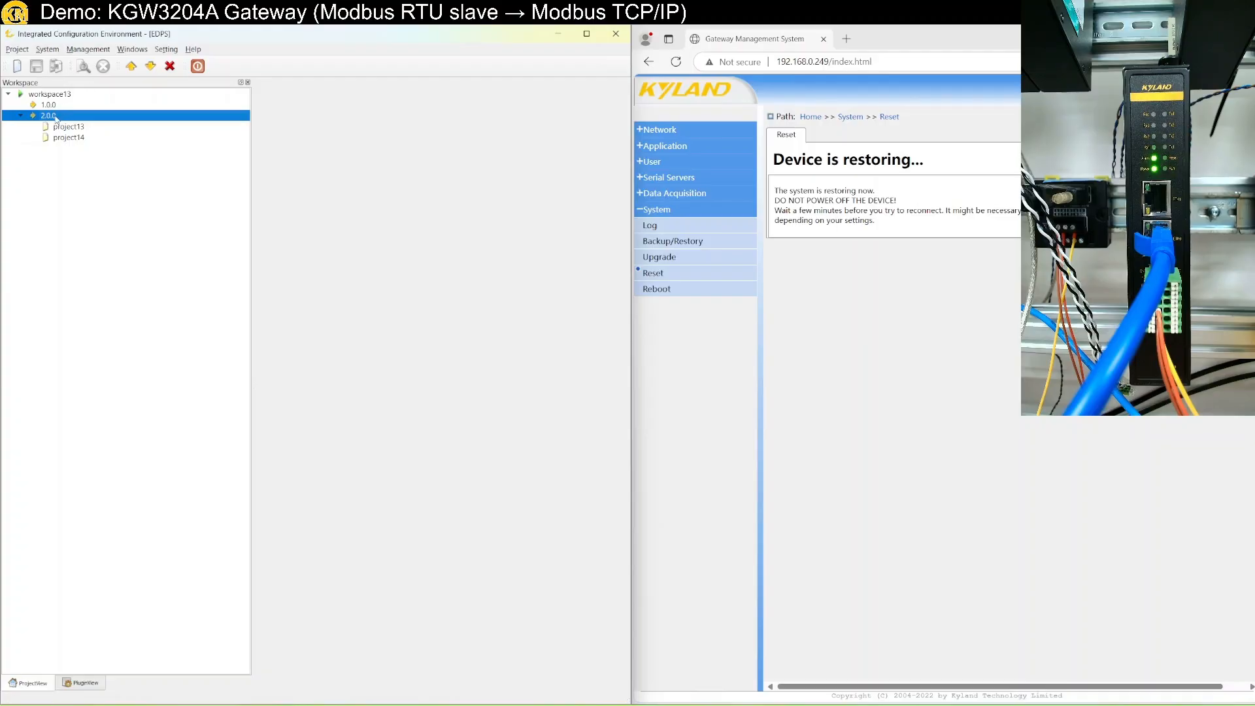
right_click(54, 94)
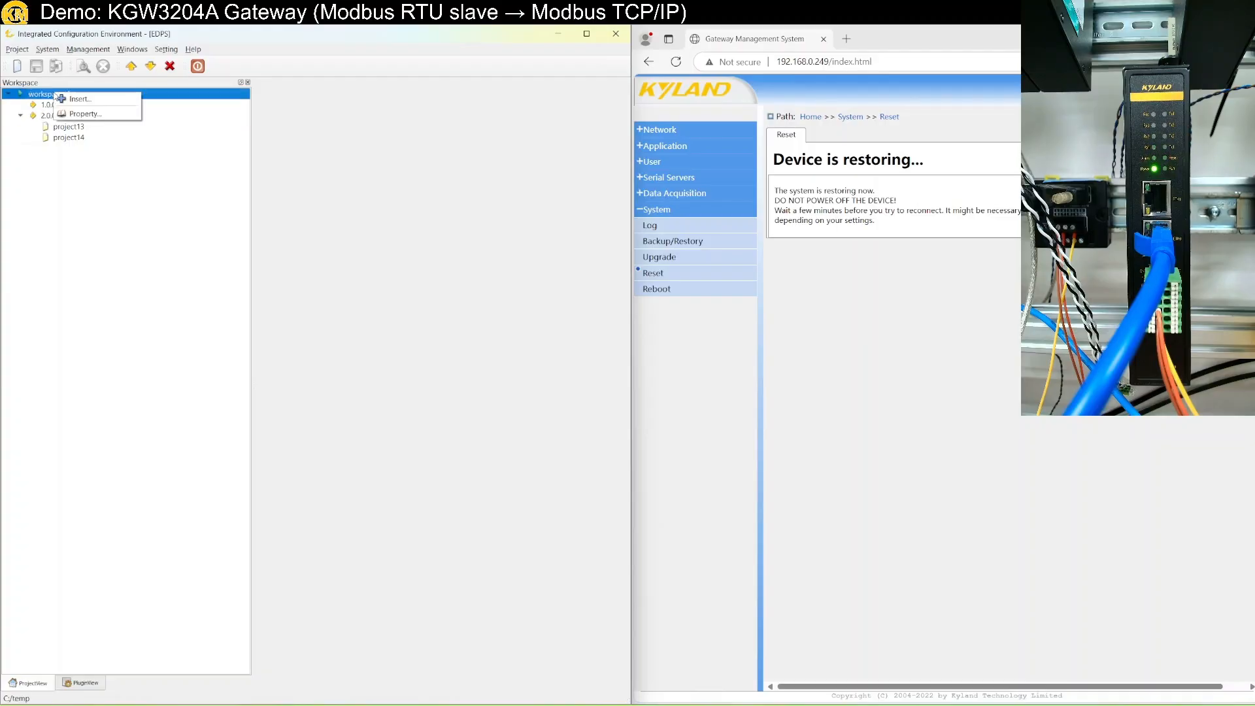
left_click(18, 68)
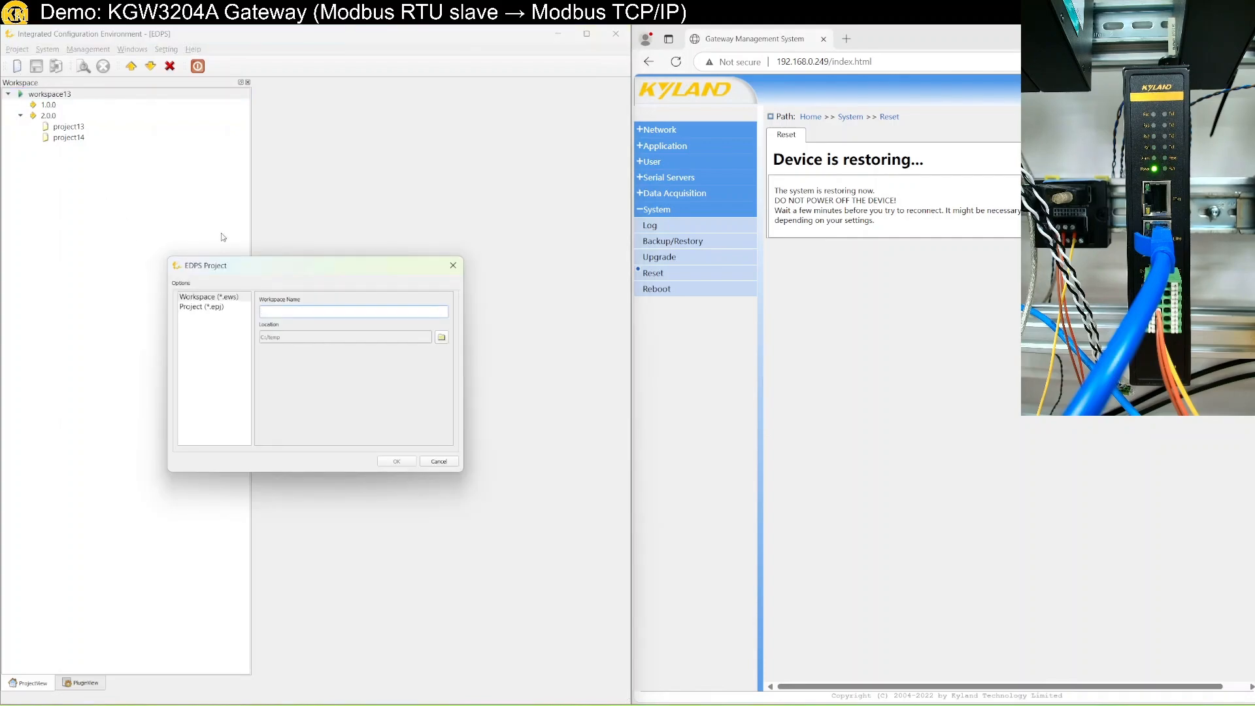
left_click(453, 265)
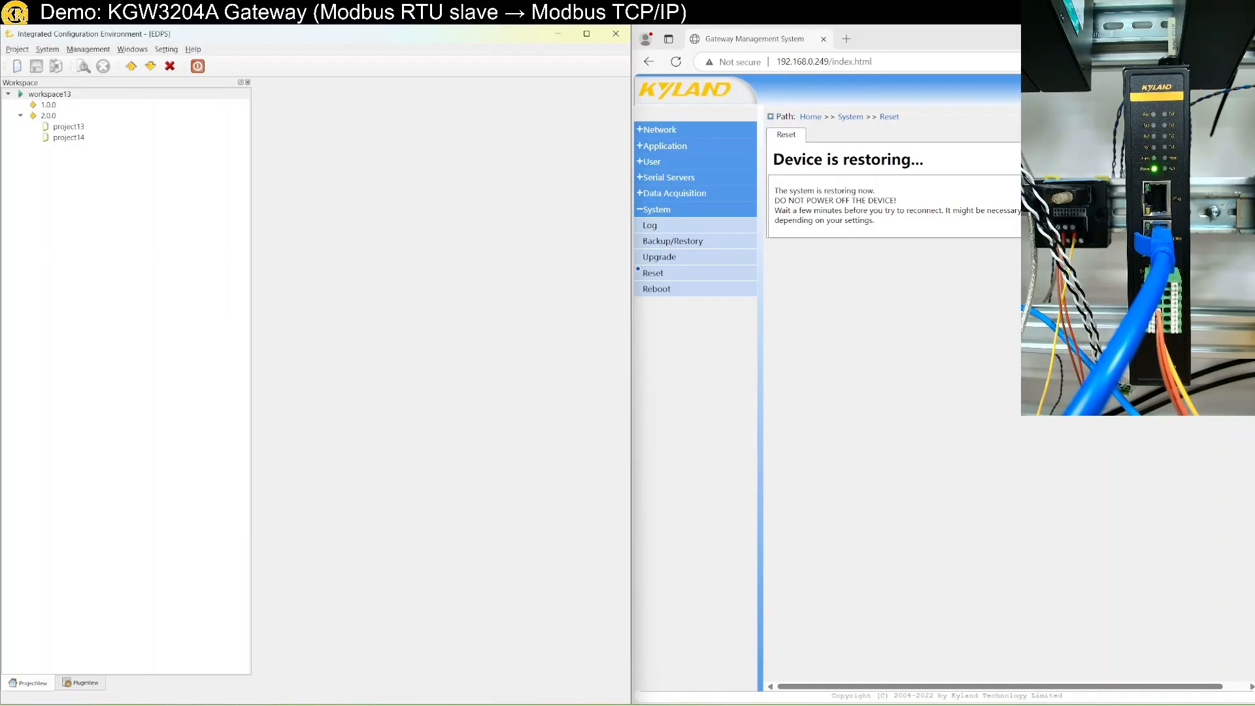
left_click(16, 68)
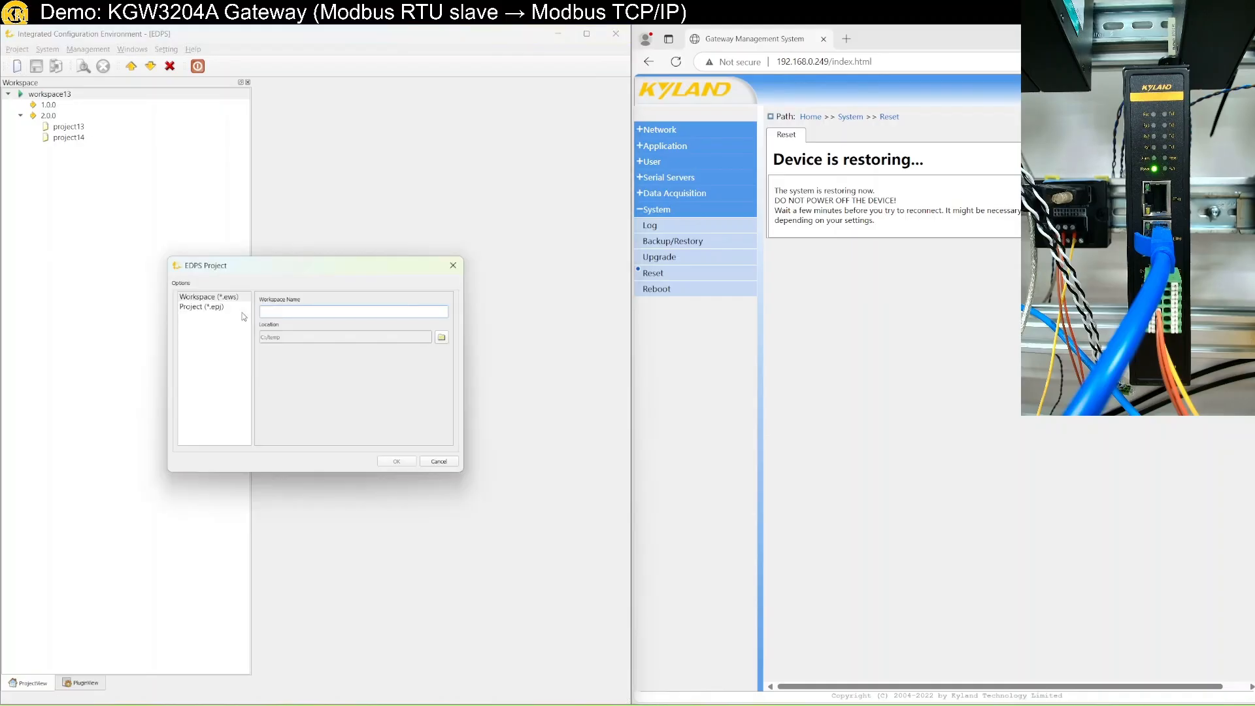
left_click(219, 307)
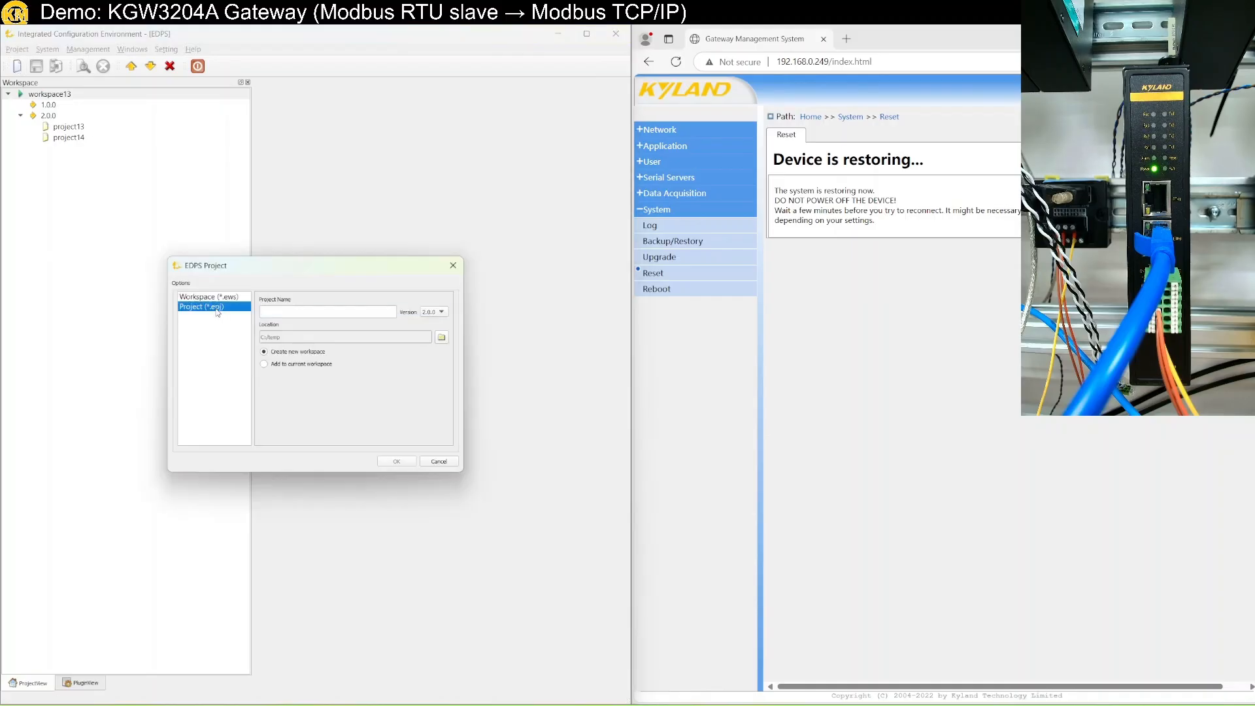
left_click(284, 365)
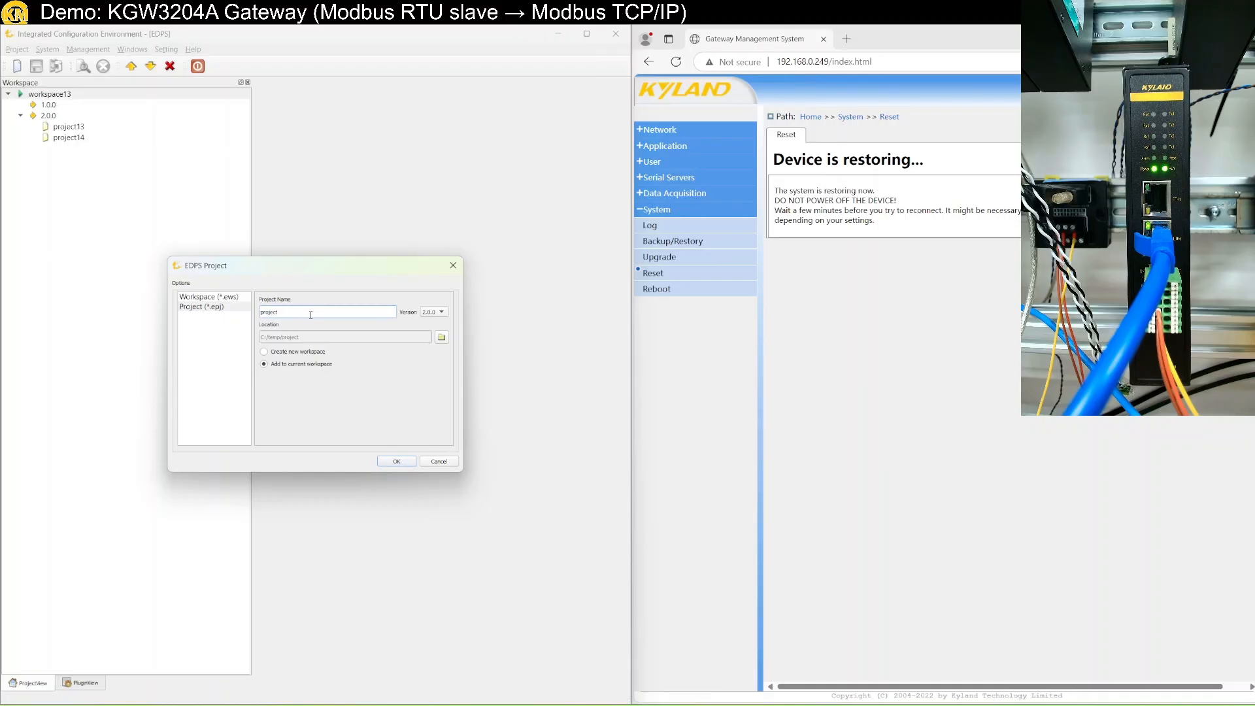
key("Return")
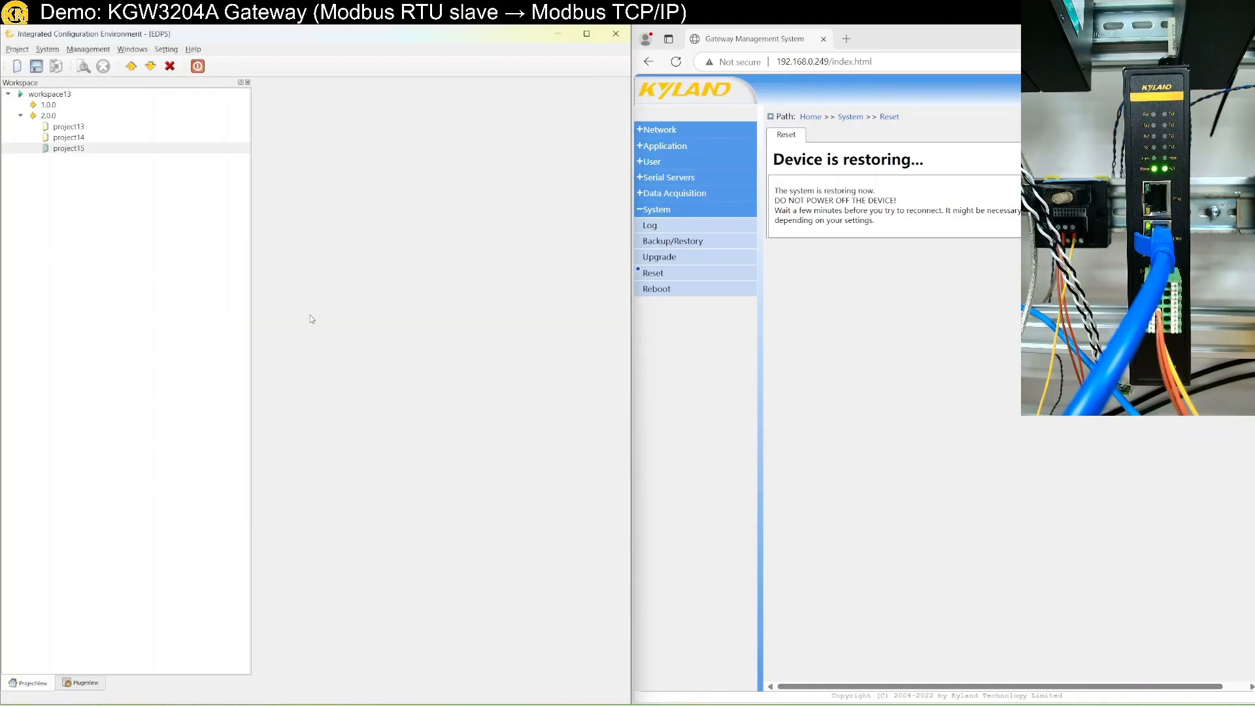
Set project15's target platform to 22-NUC980 KPS3000.
double_click(85, 149)
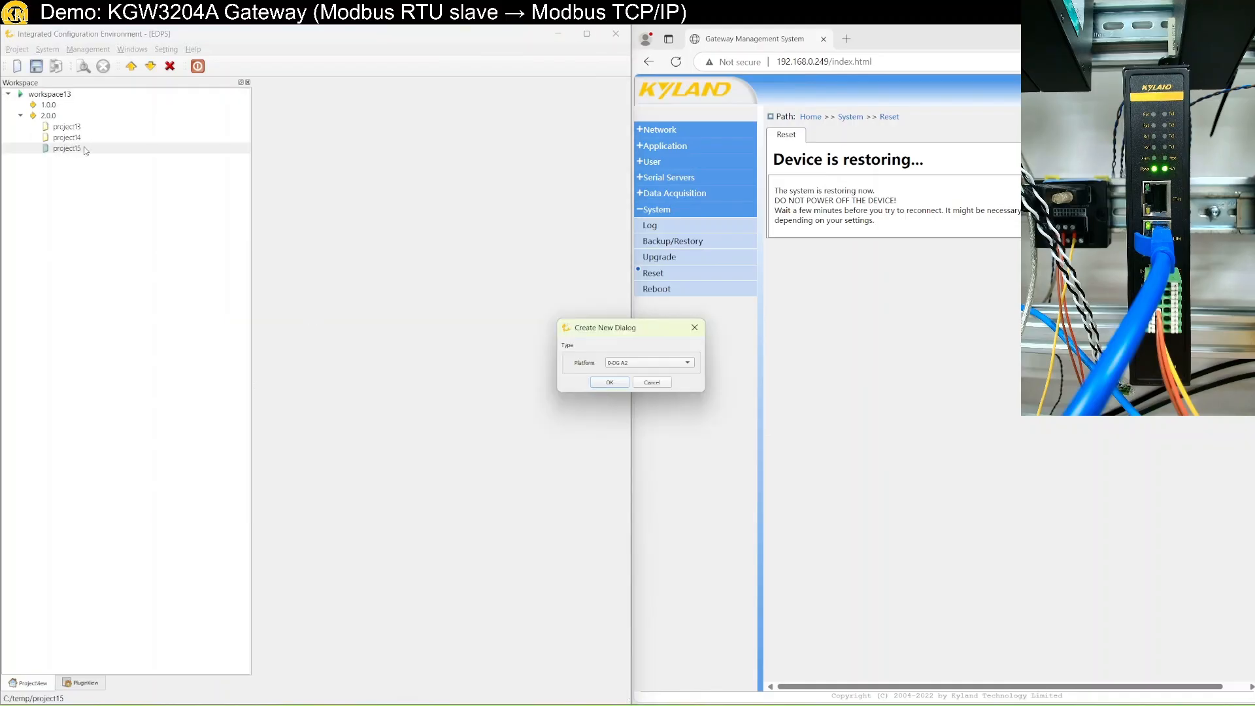
left_click(634, 363)
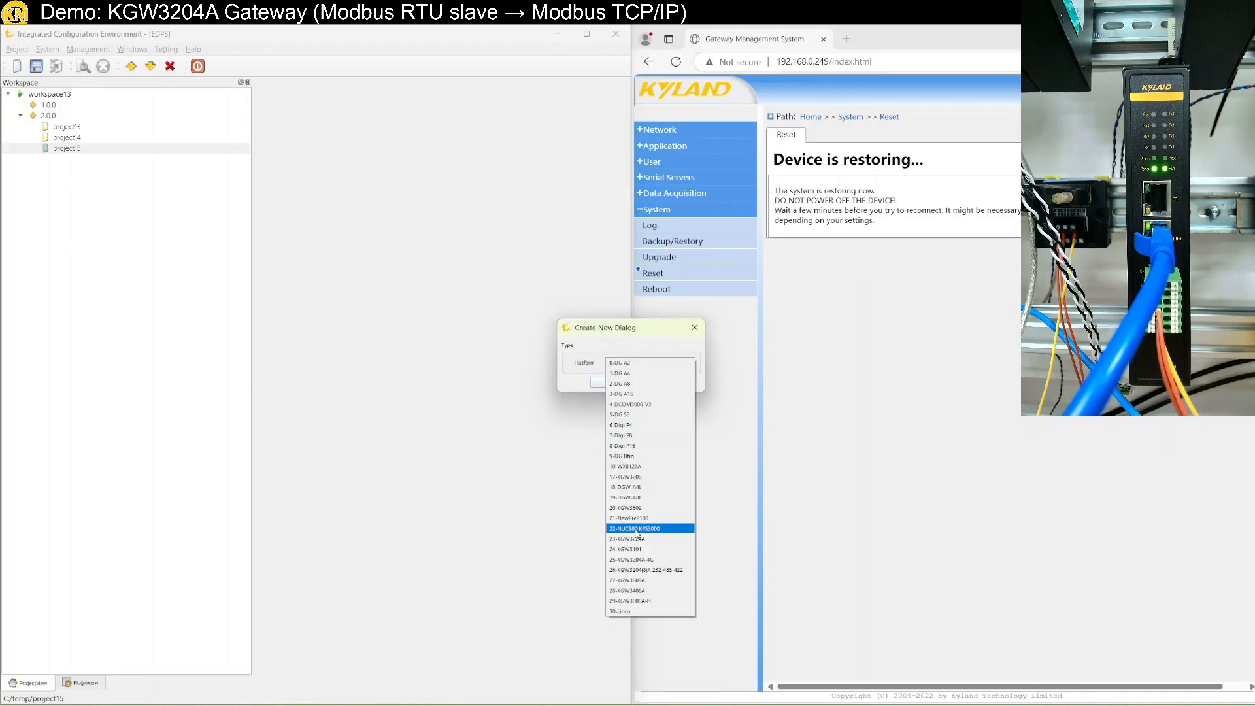
left_click(636, 528)
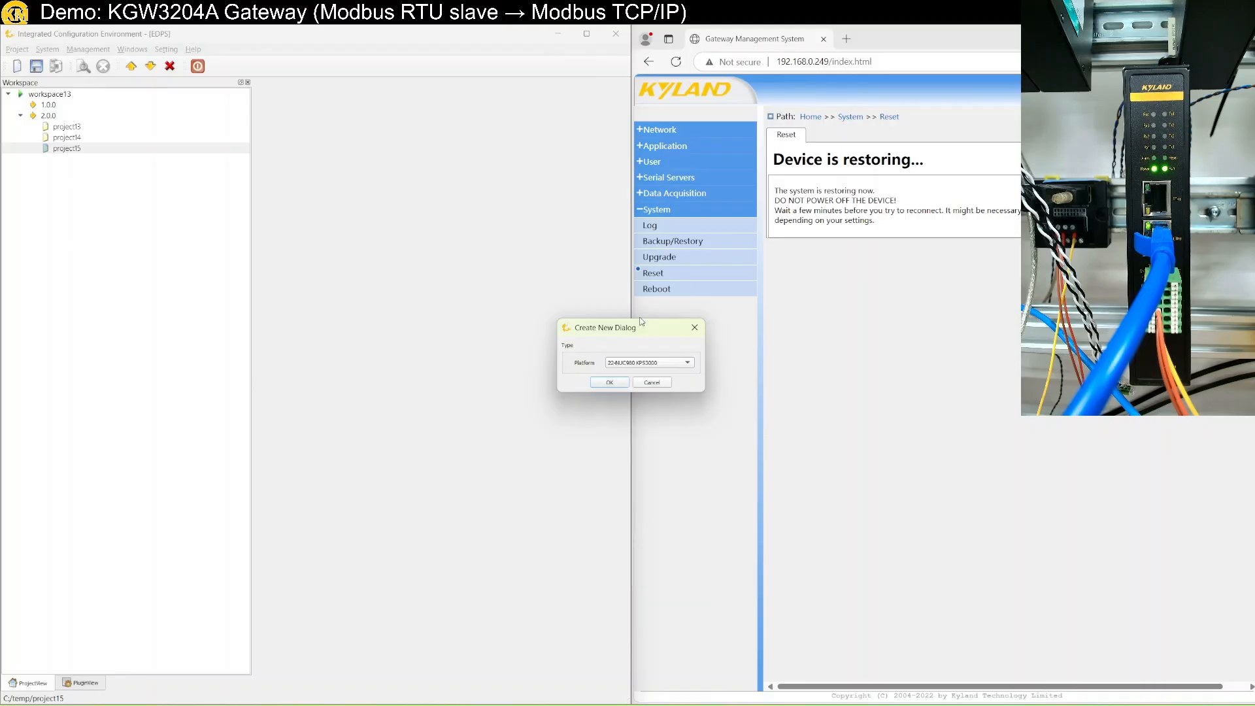
left_click(609, 383)
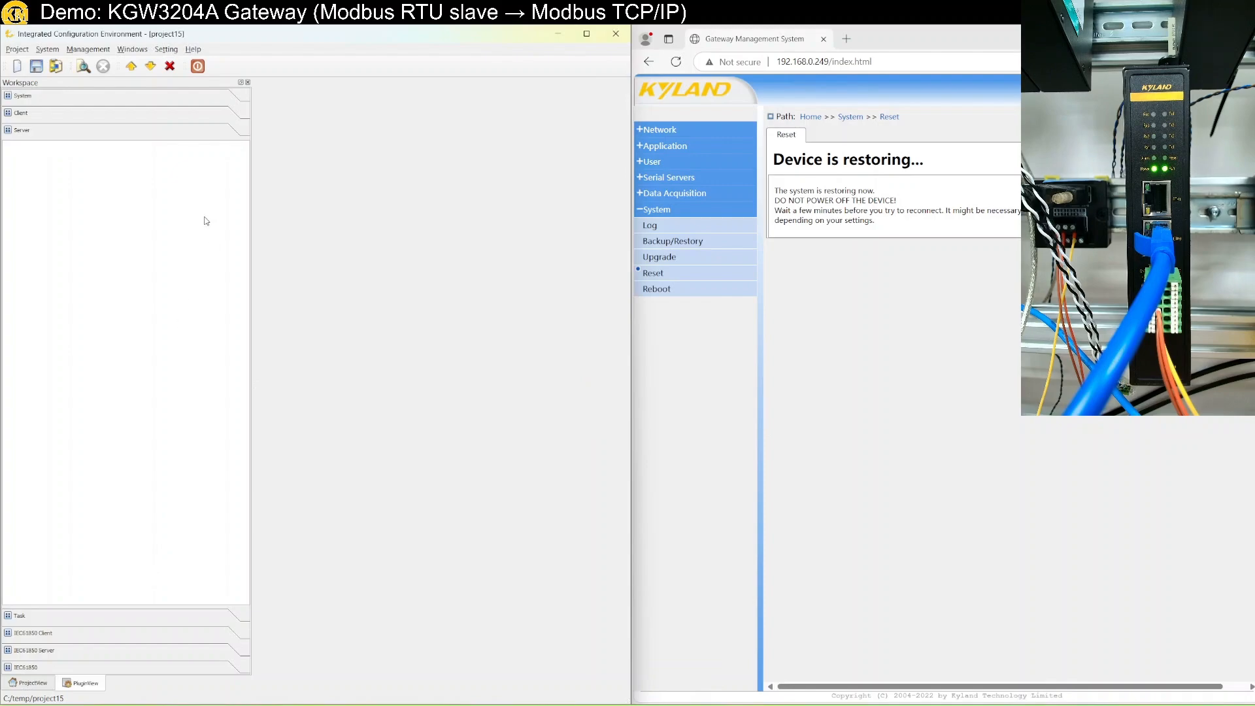
Add a Modbus-driver client under Client and expand it to Port Group, Protocol Parameter and Device Bus.
left_click(98, 111)
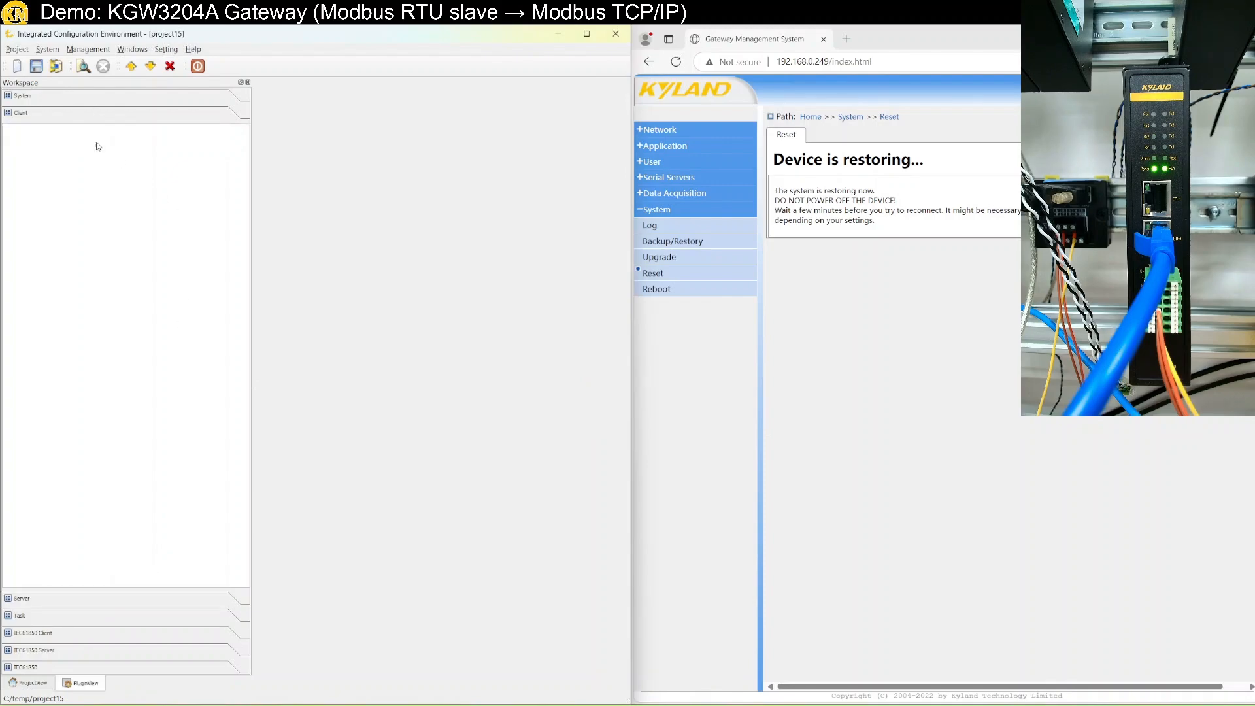
right_click(104, 207)
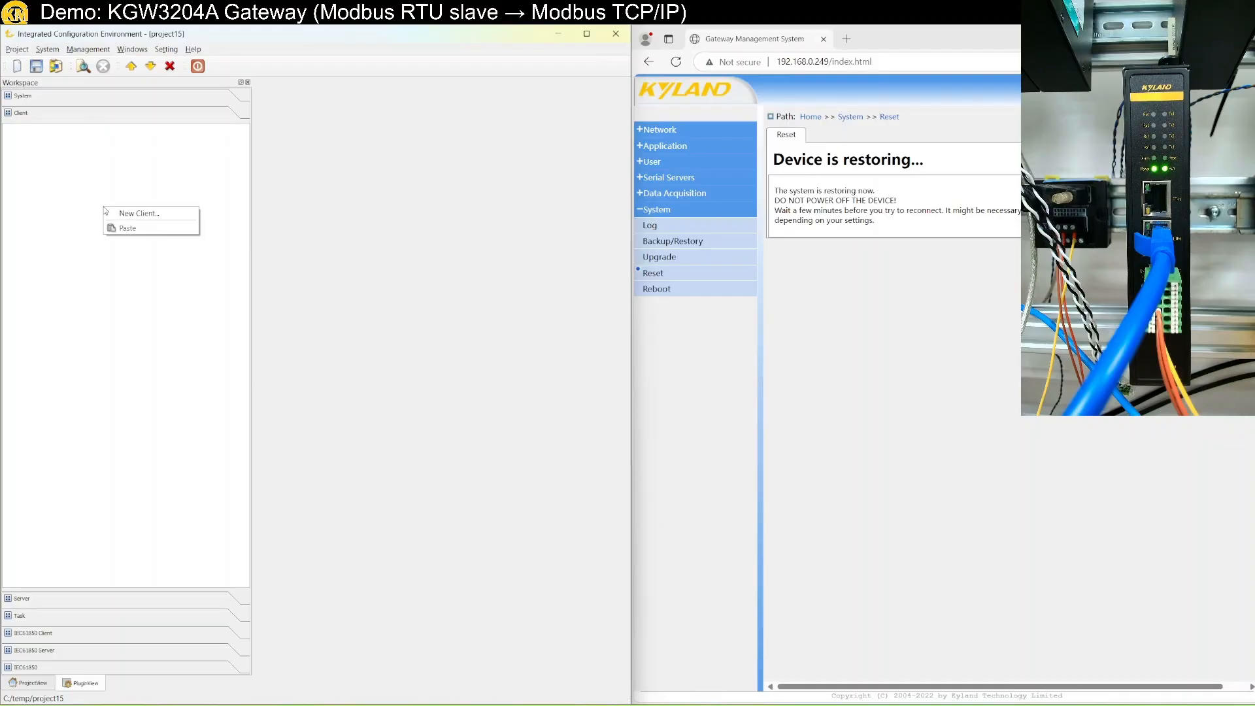
left_click(123, 213)
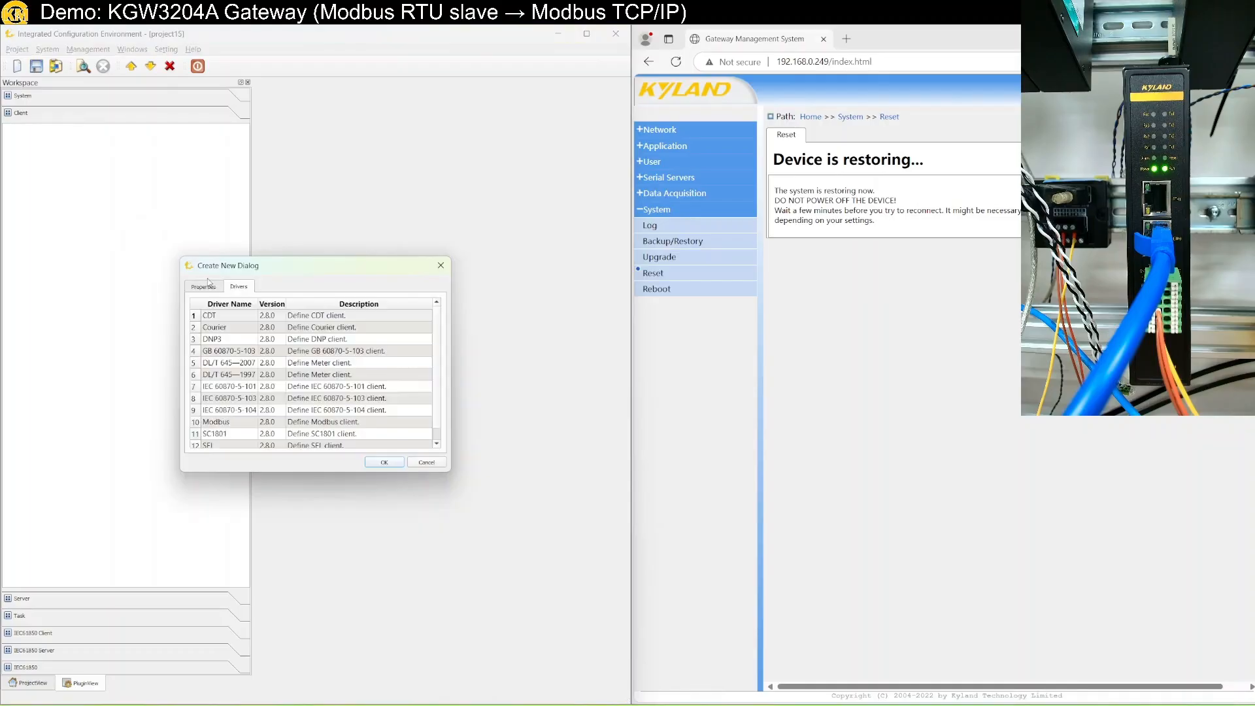
left_click(237, 426)
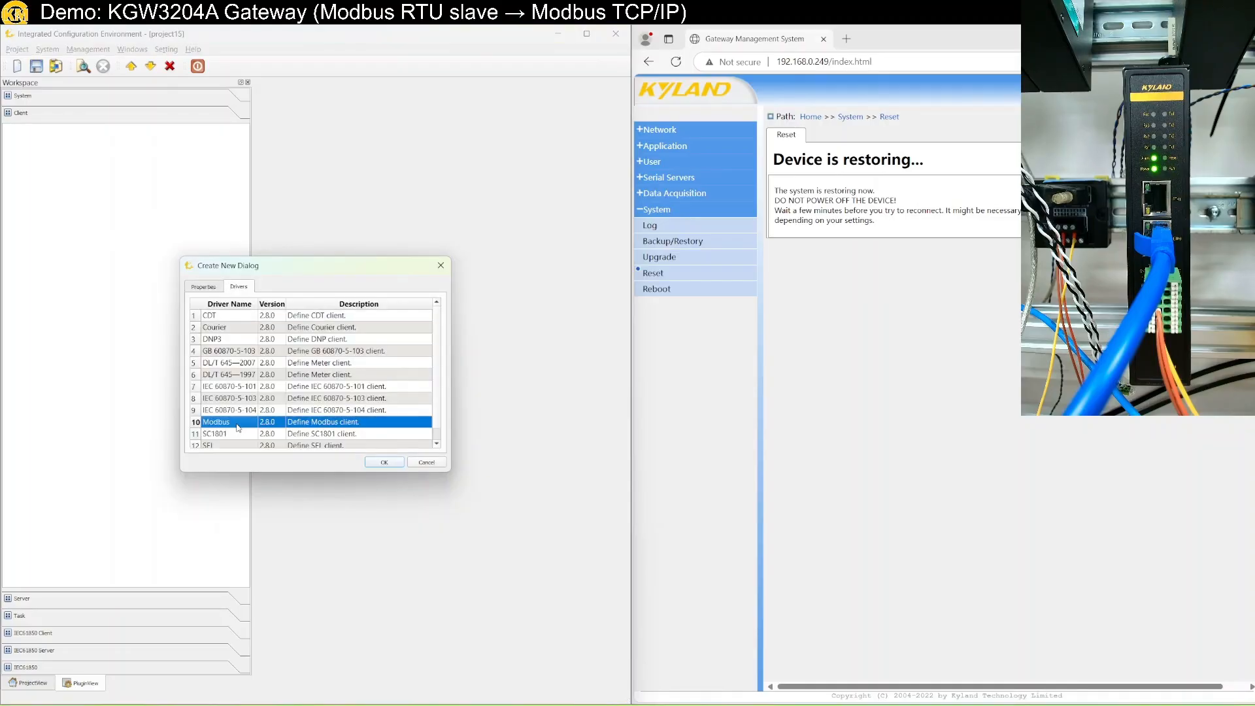
left_click(384, 462)
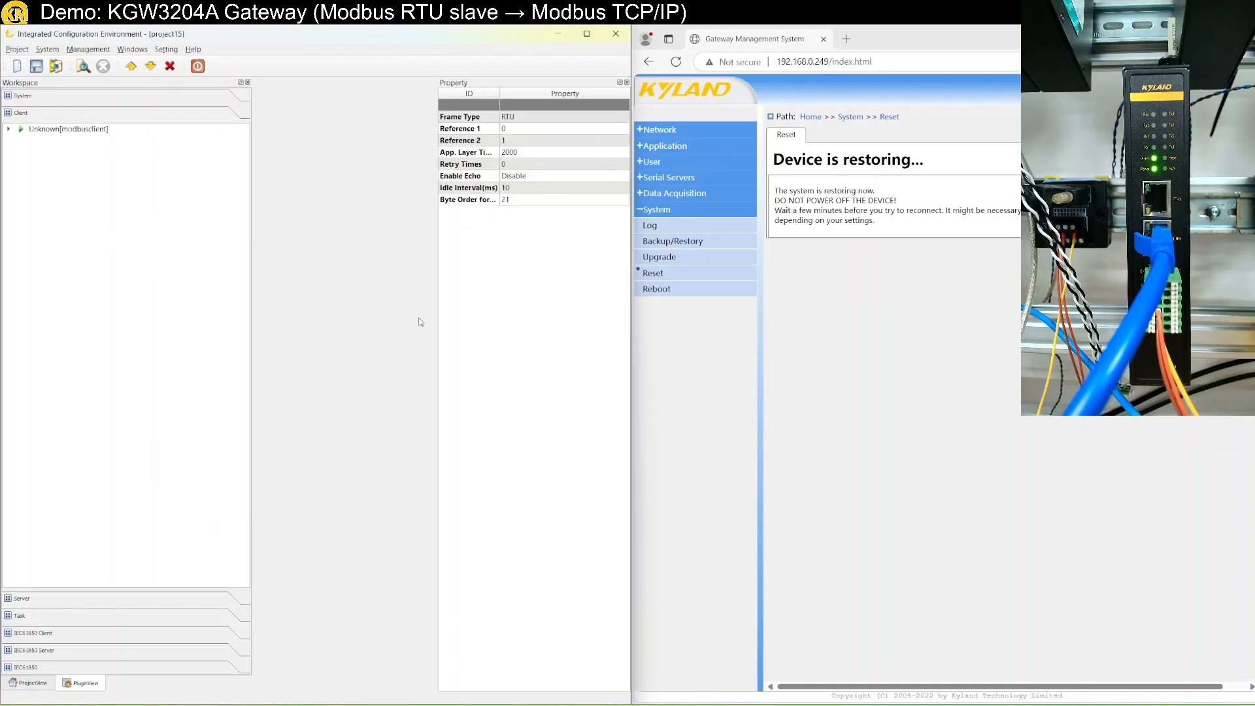
left_click(8, 129)
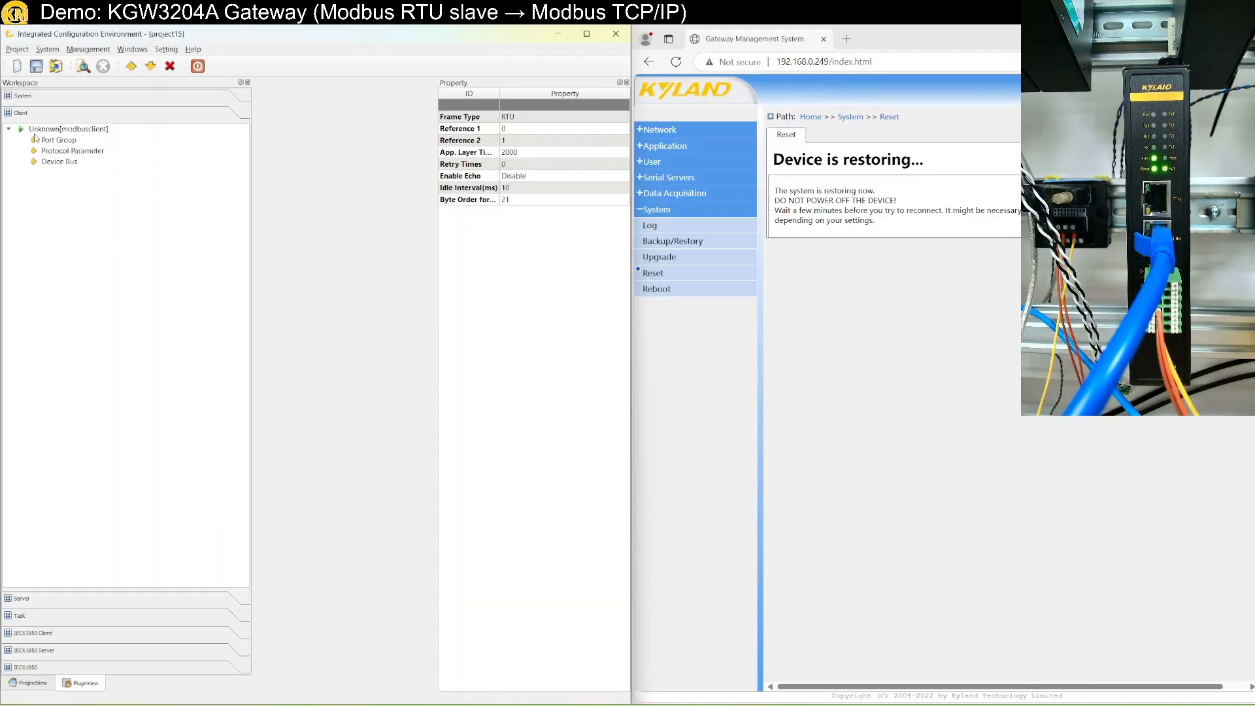
left_click(58, 132)
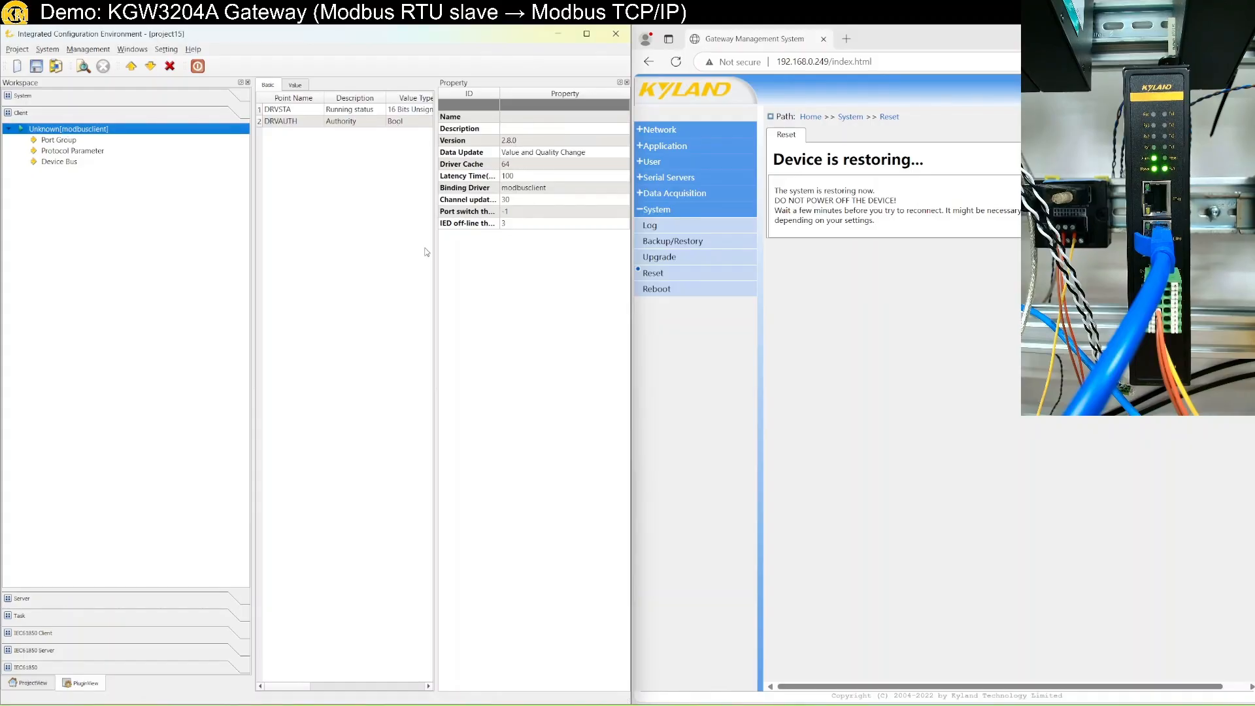
Create a new Network Port channel in Port Group using TCP Client mode.
left_click(64, 140)
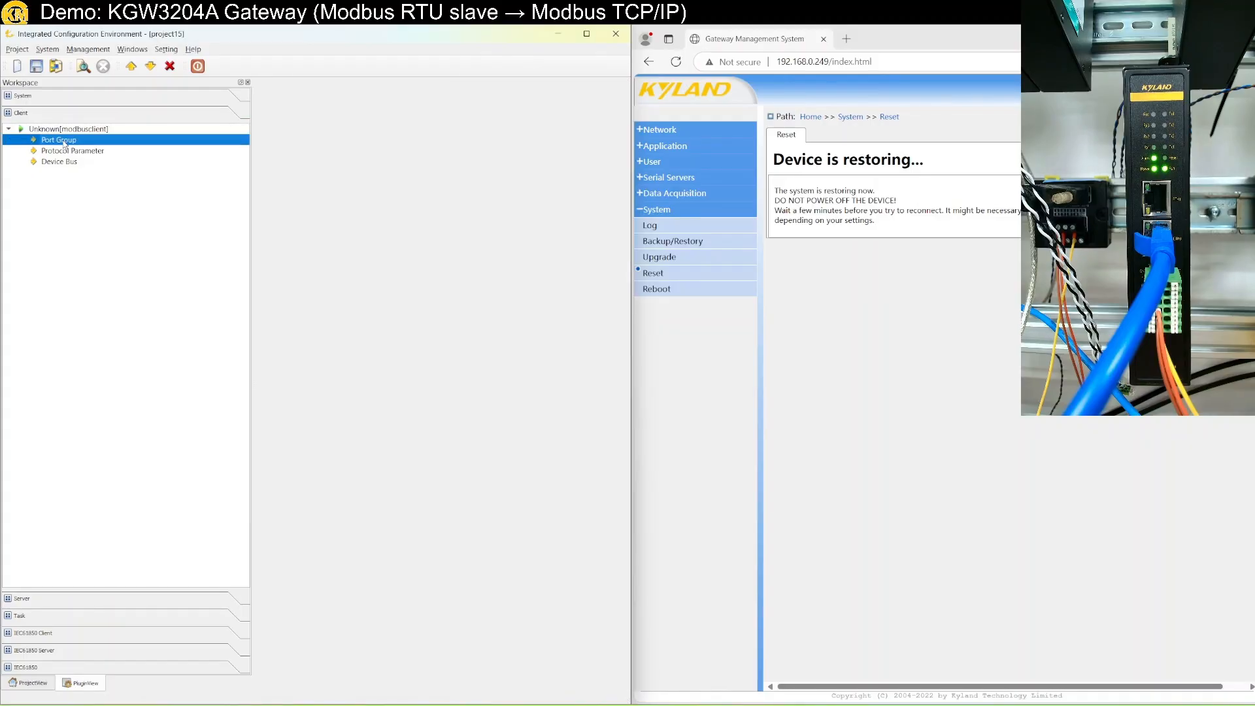
right_click(64, 140)
left_click(87, 149)
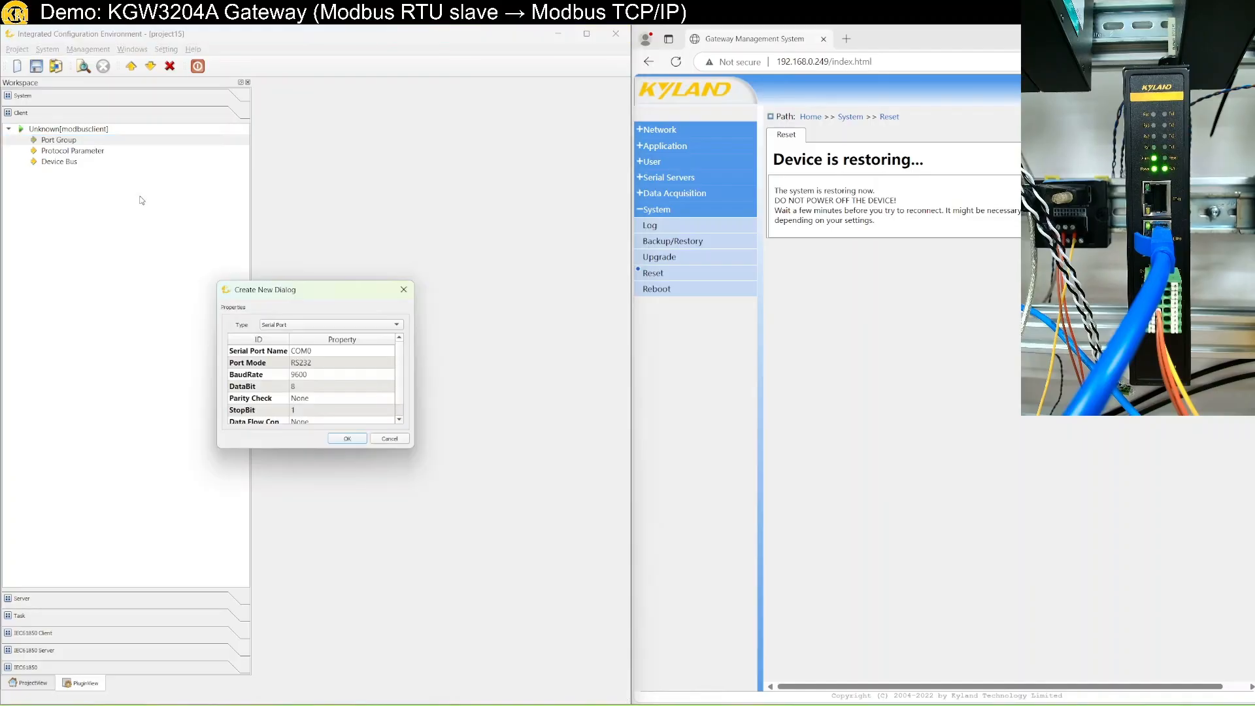
left_click(327, 325)
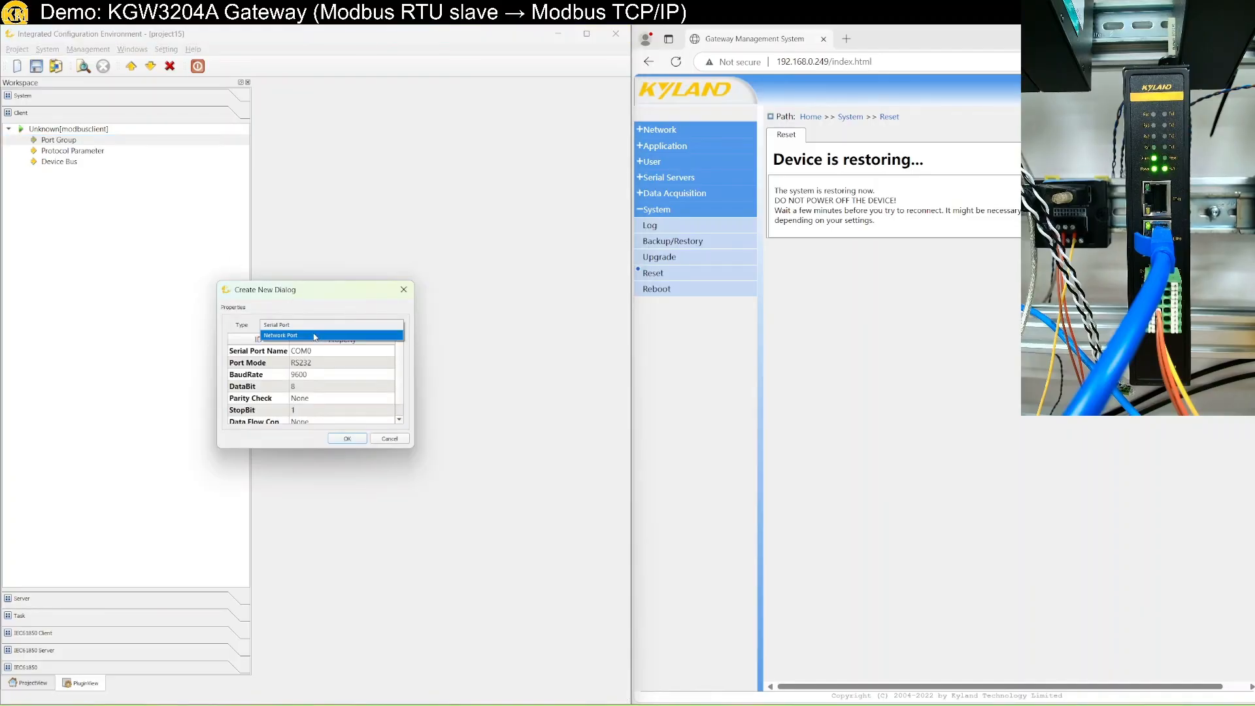
left_click(315, 337)
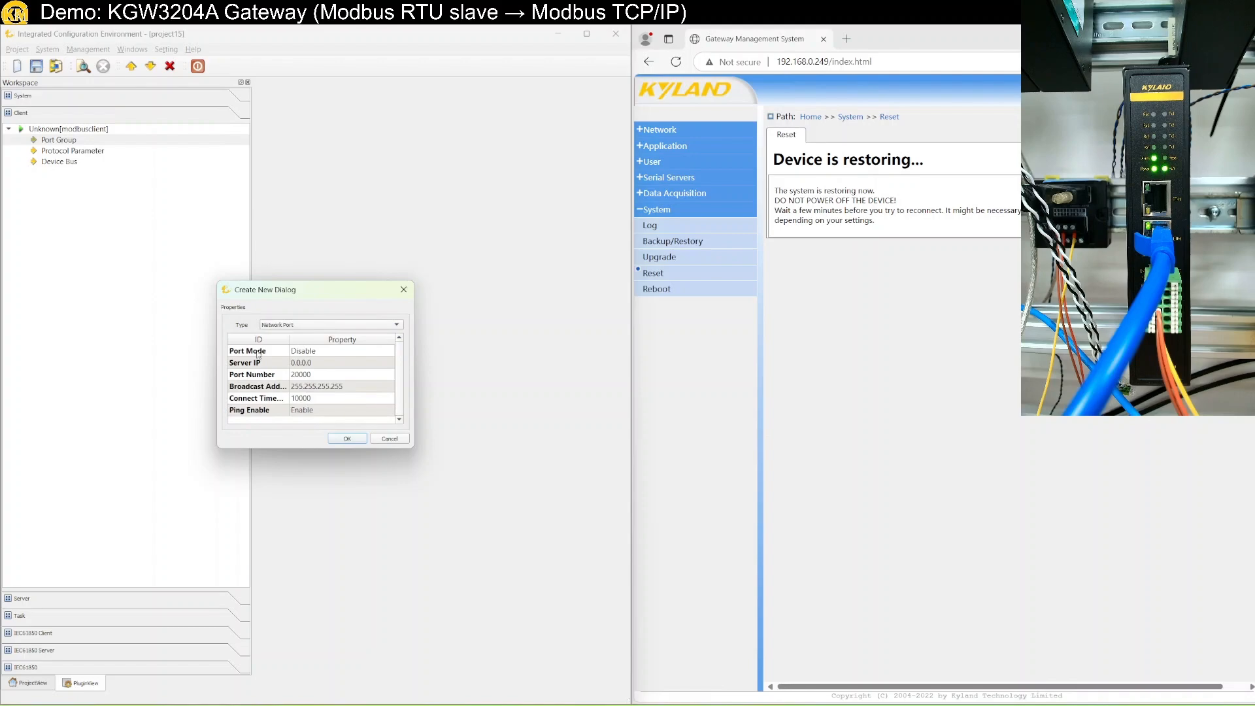
left_click(327, 351)
left_click(328, 351)
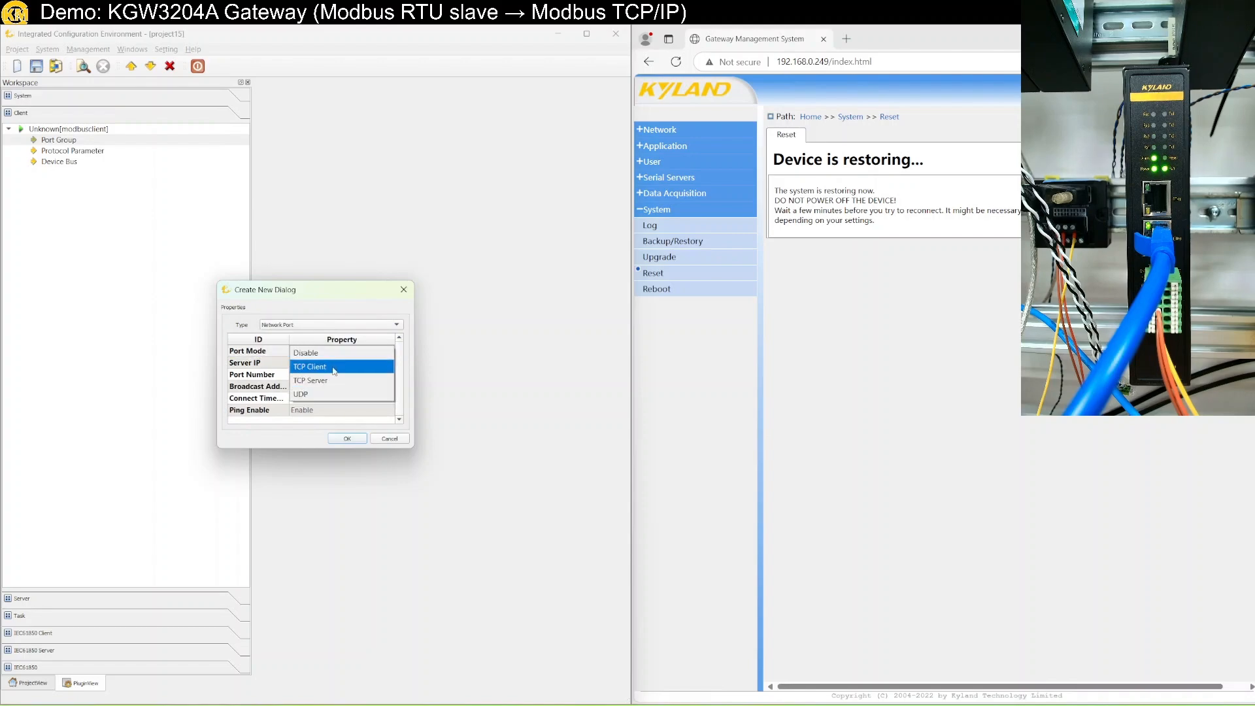
left_click(334, 370)
Point the channel at server 192.168.0.11 on port 502 and confirm it.
left_click(326, 365)
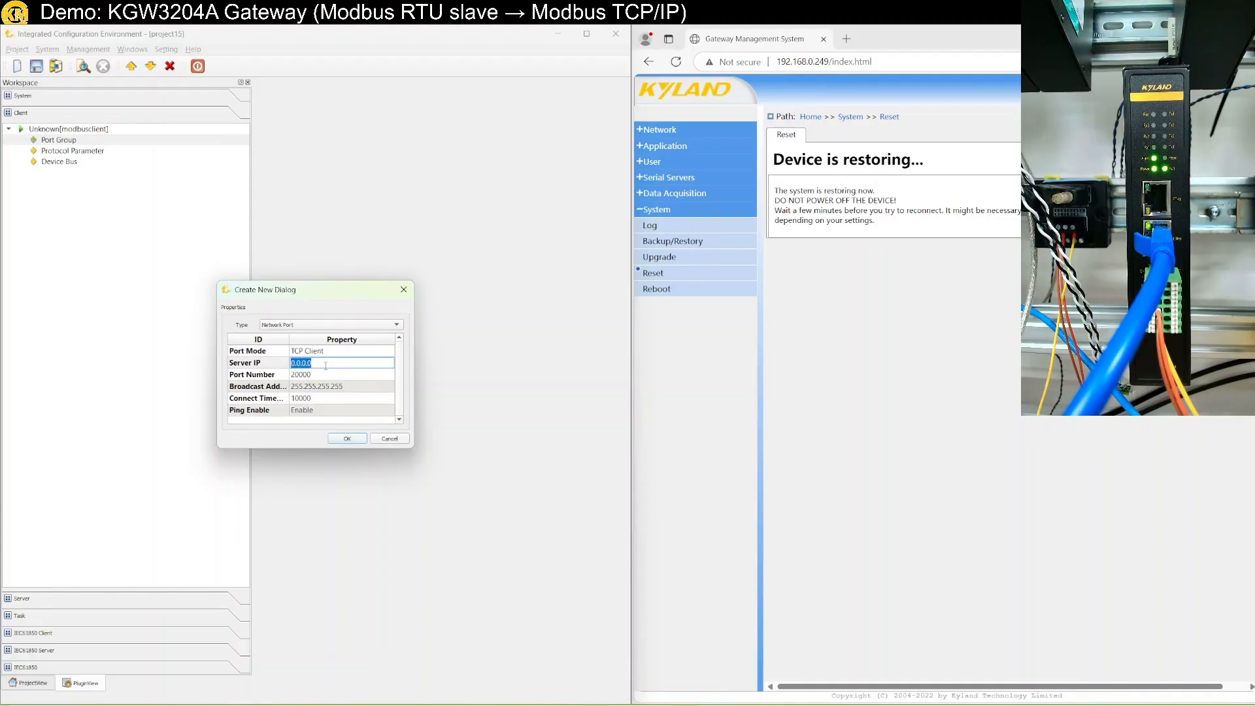
type("192.168.0.11")
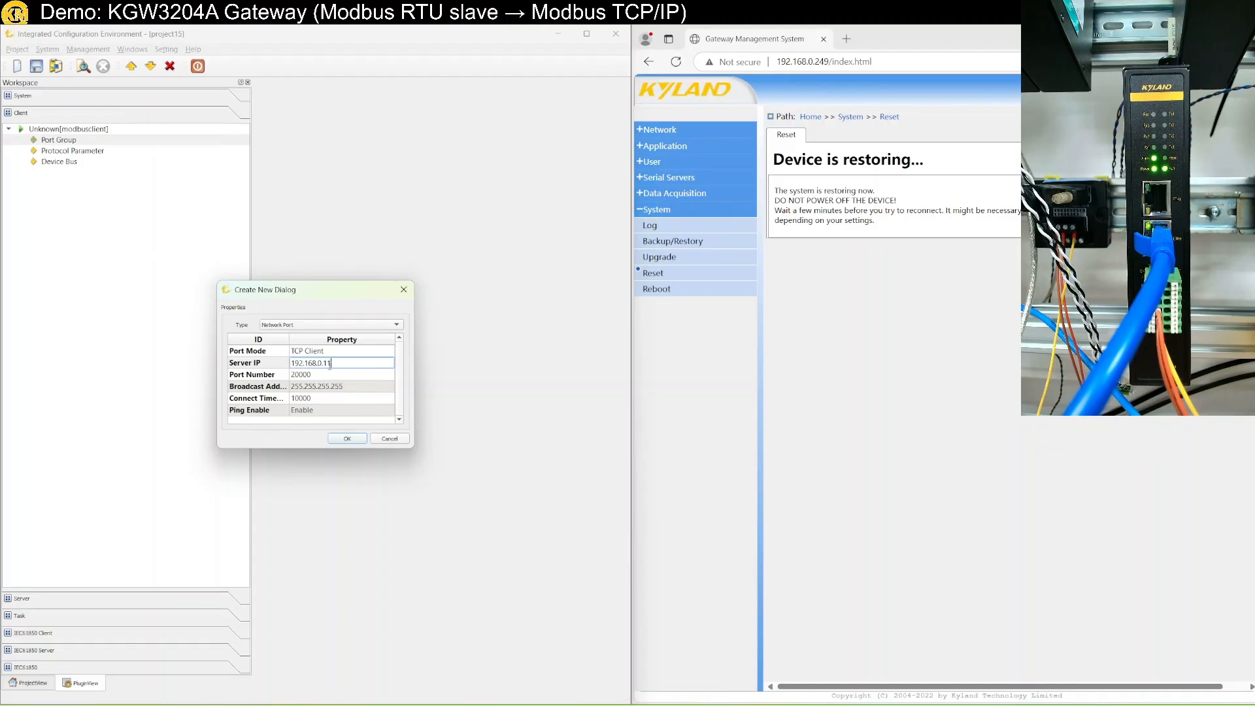
left_click(305, 376)
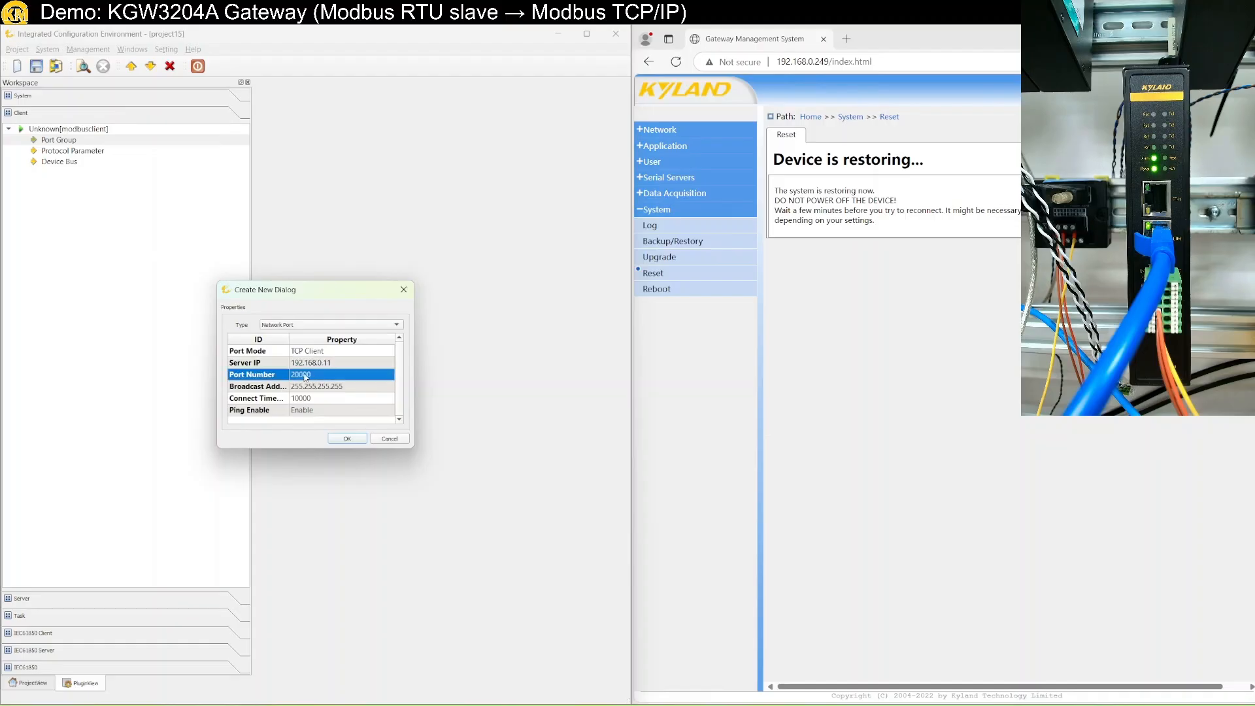
left_click(304, 377)
type("5023")
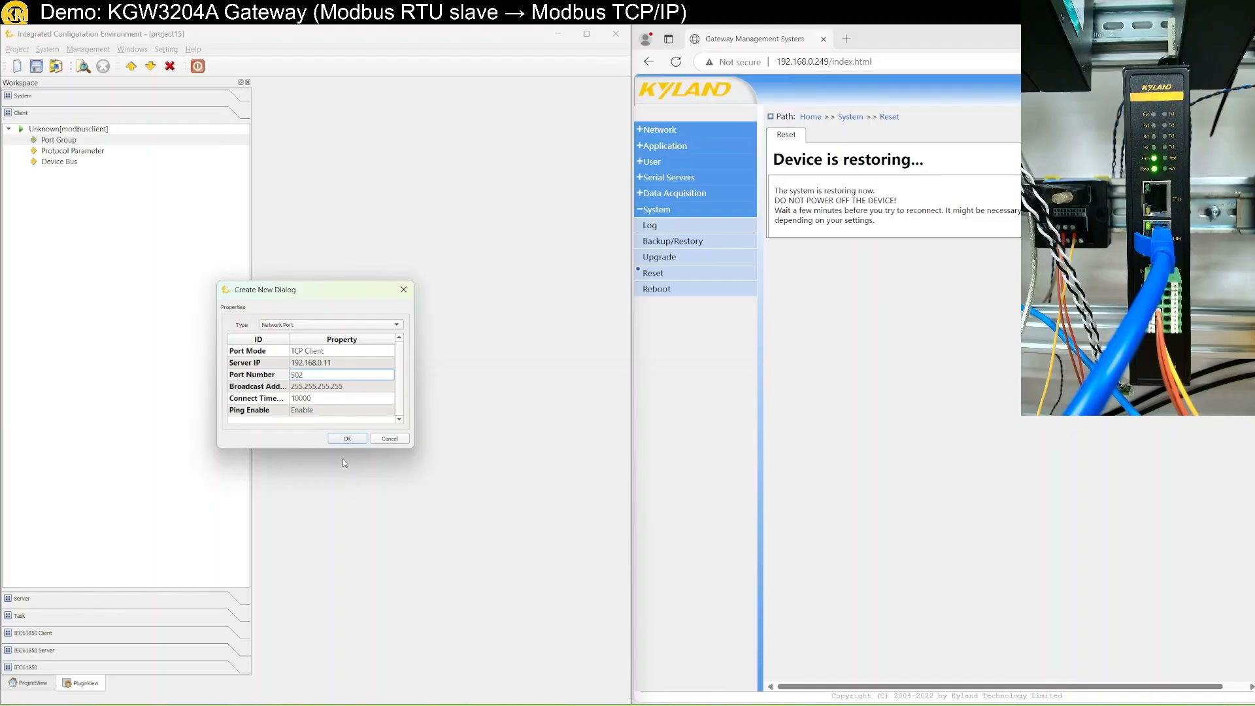
left_click(347, 440)
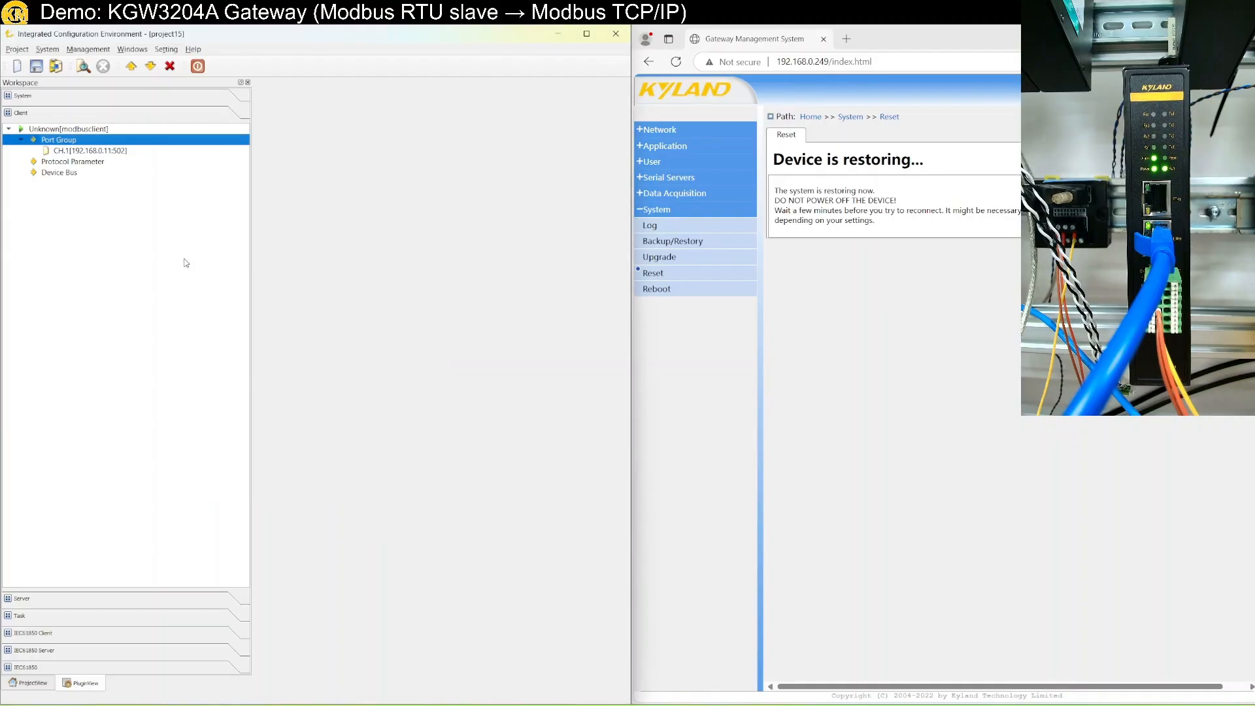
Change the Modbus client's Frame Type from RTU to TCP.
left_click(55, 163)
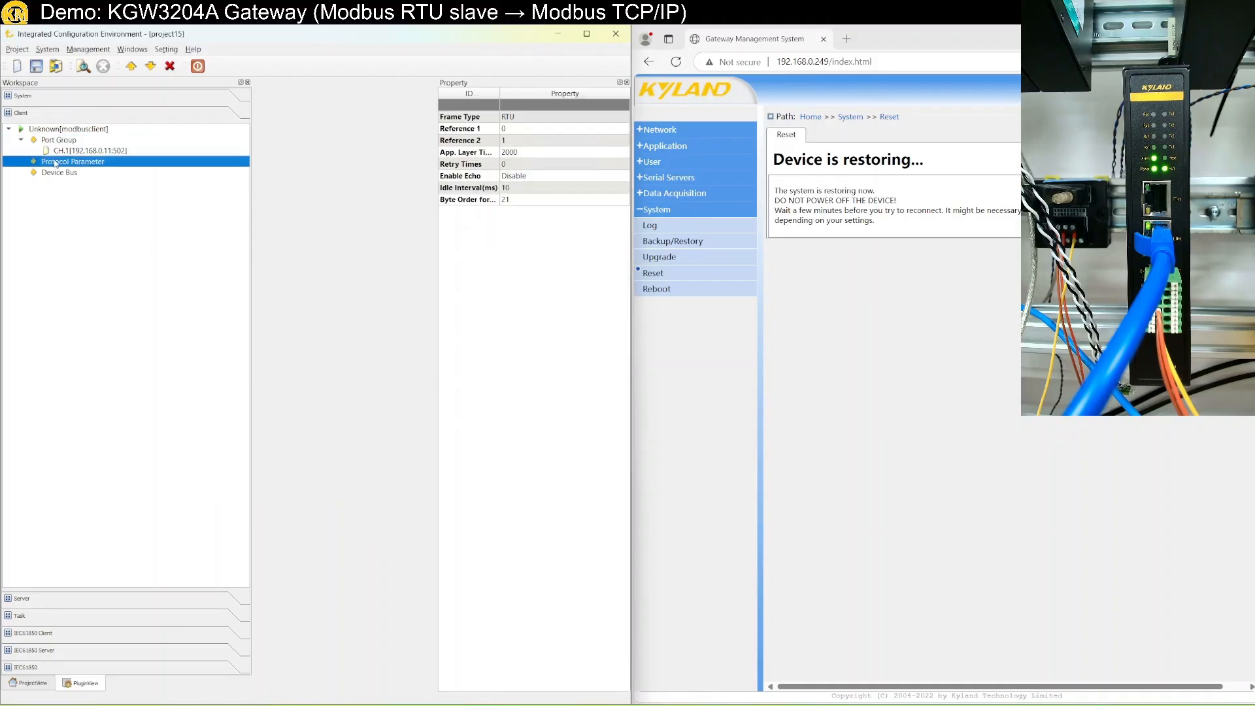
left_click(528, 118)
left_click(528, 117)
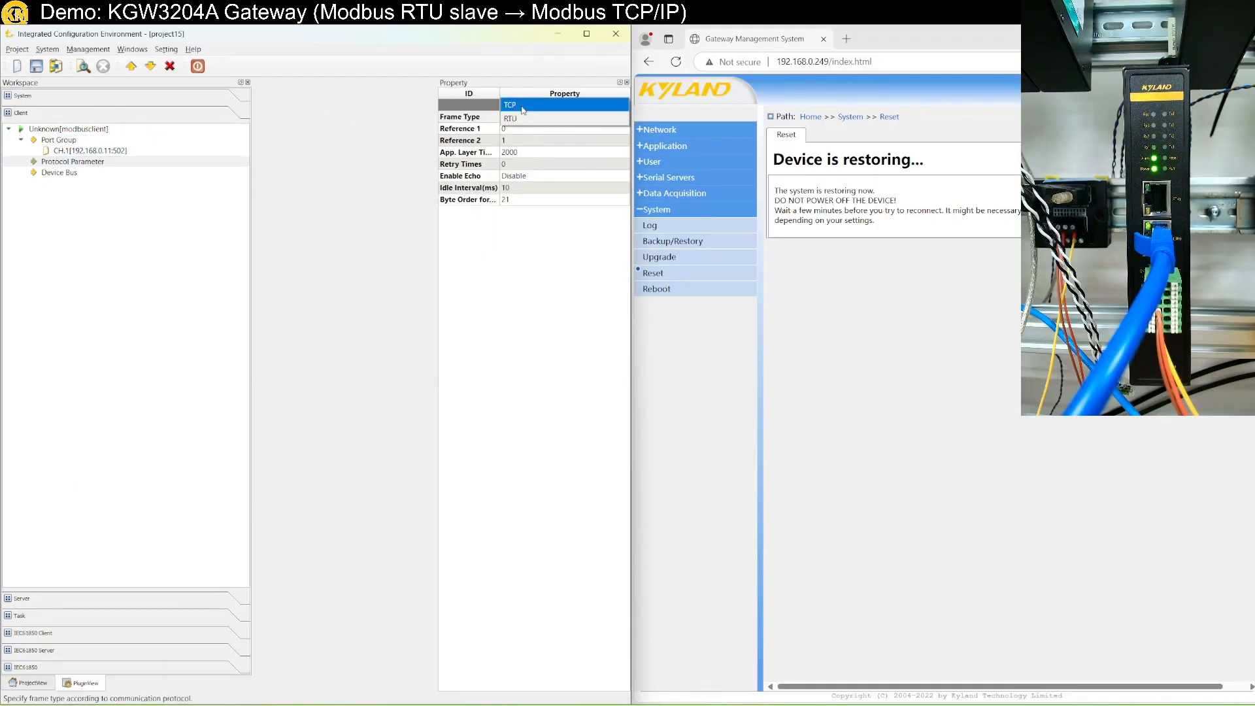
left_click(524, 111)
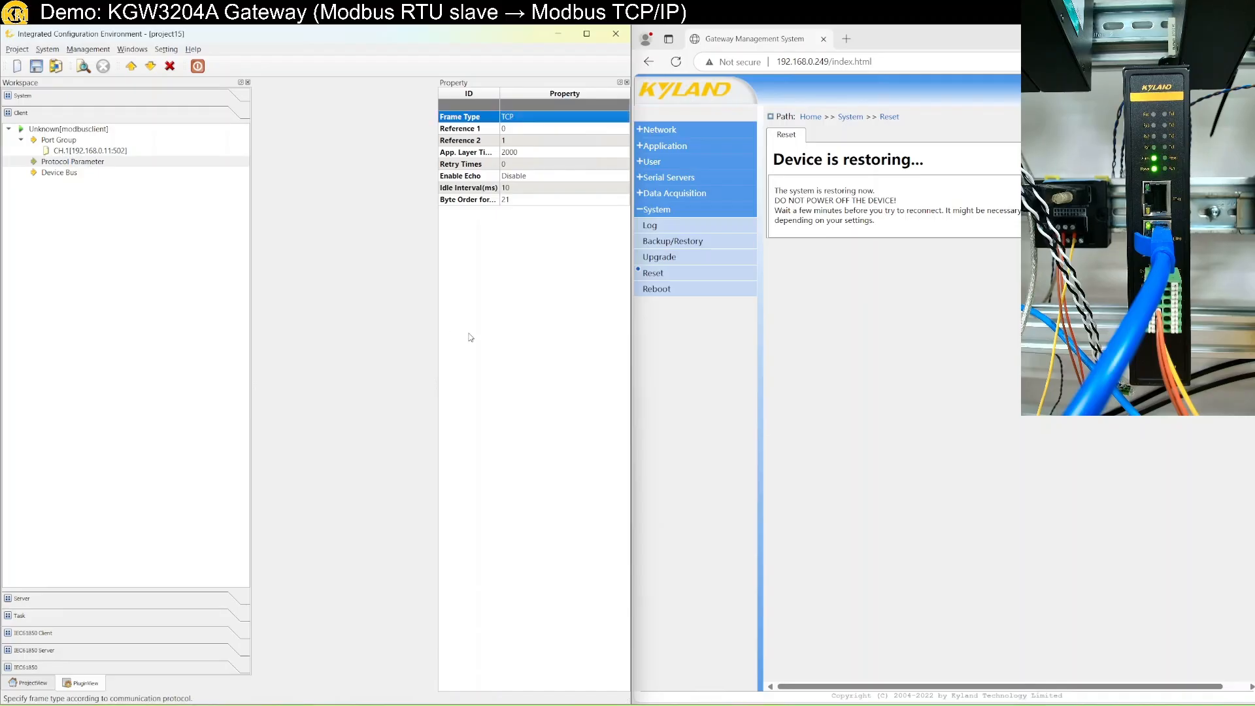
Add a new device to the Device Bus.
left_click(53, 173)
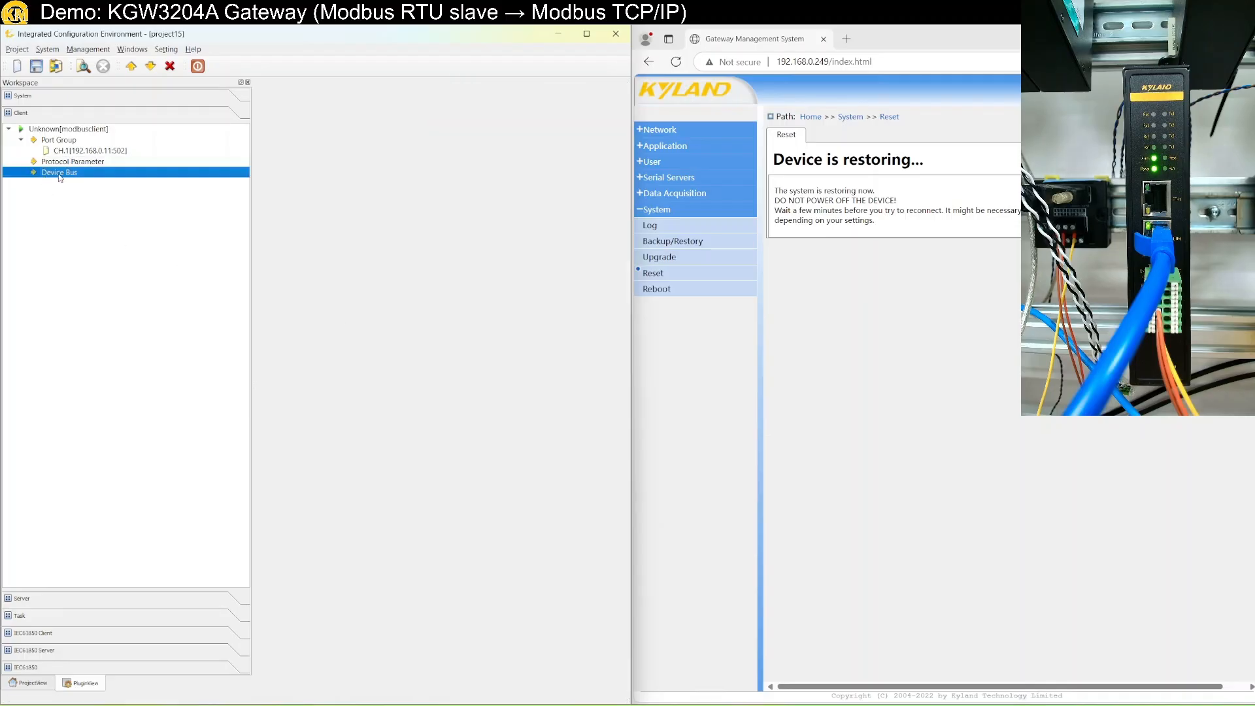
right_click(59, 175)
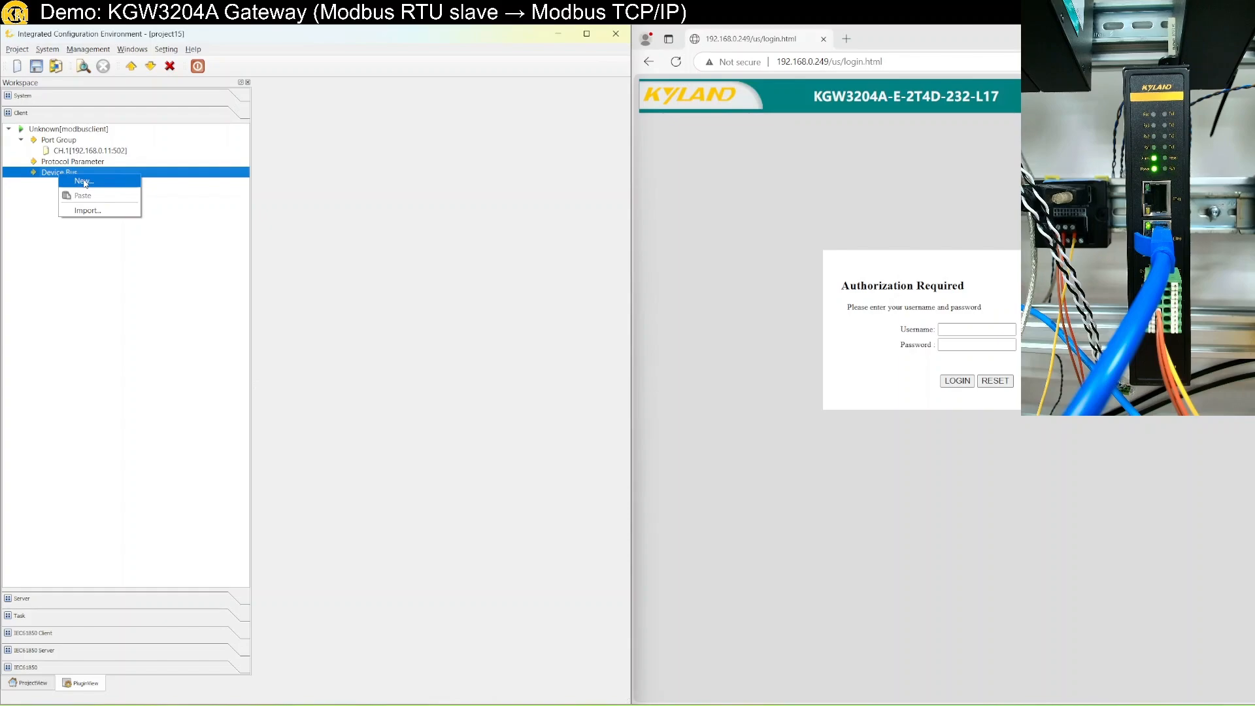
left_click(85, 184)
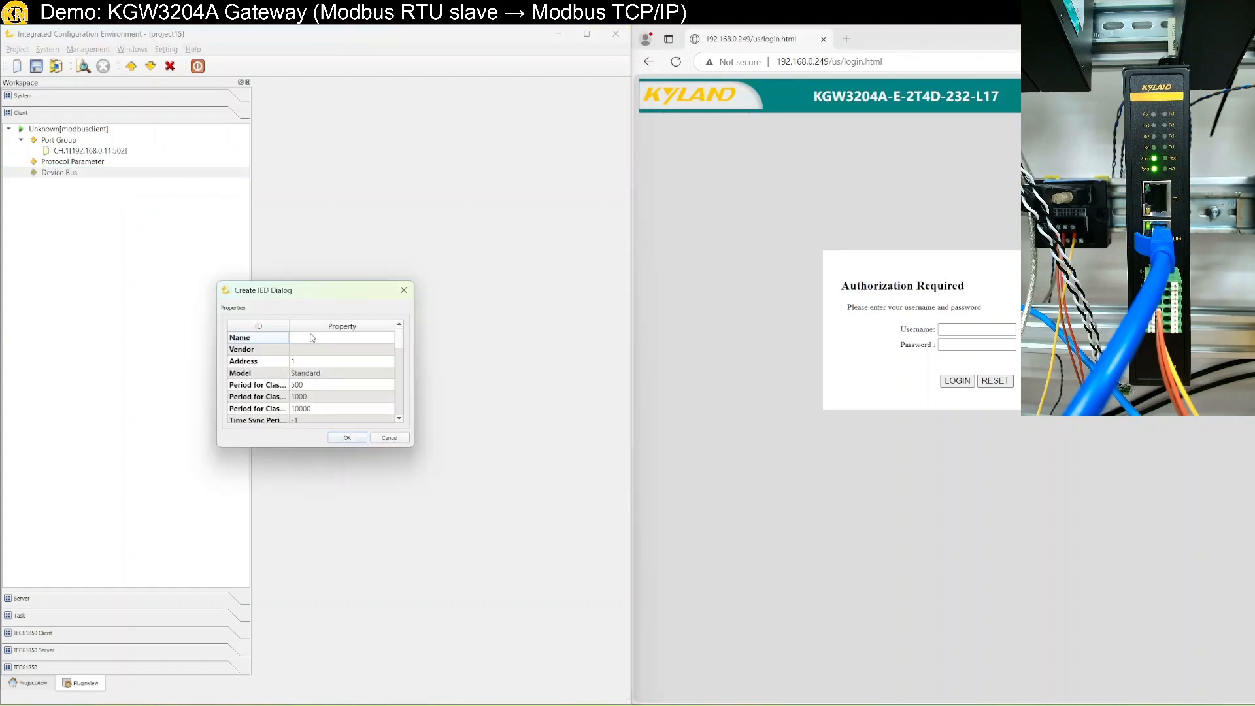
left_click(348, 439)
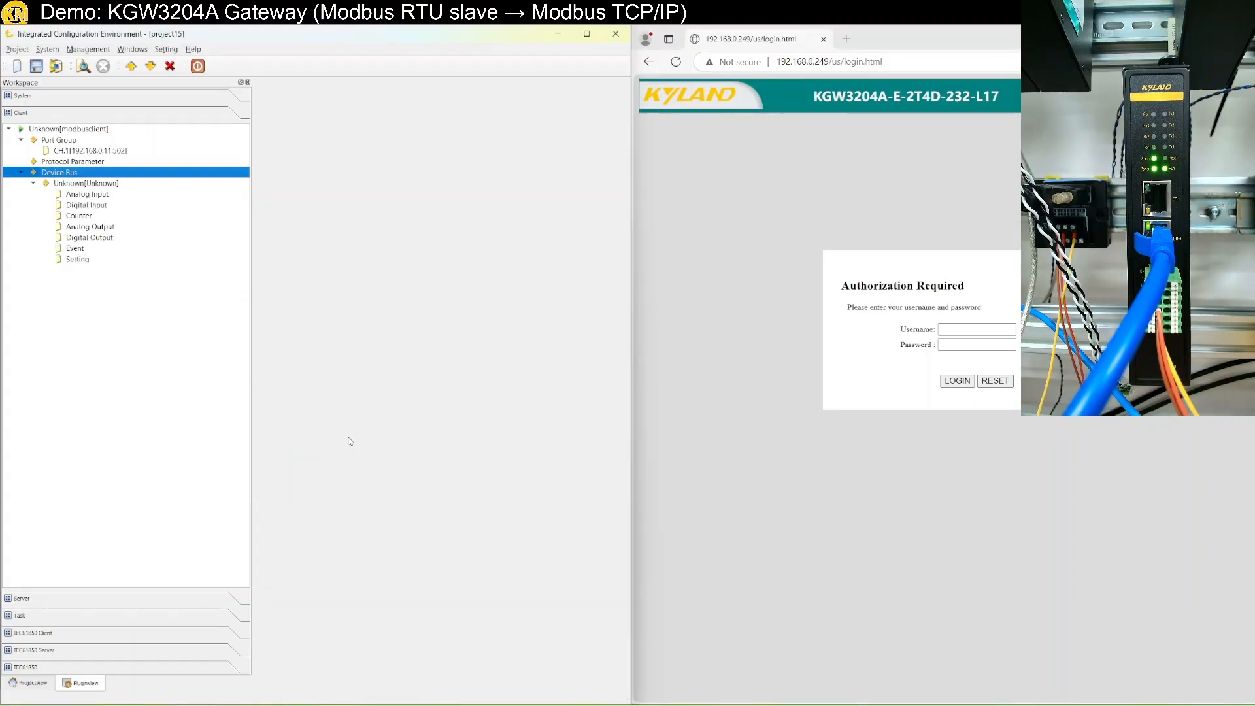
Create 10 Analog Input points on the device and view their function codes and addresses.
left_click(96, 198)
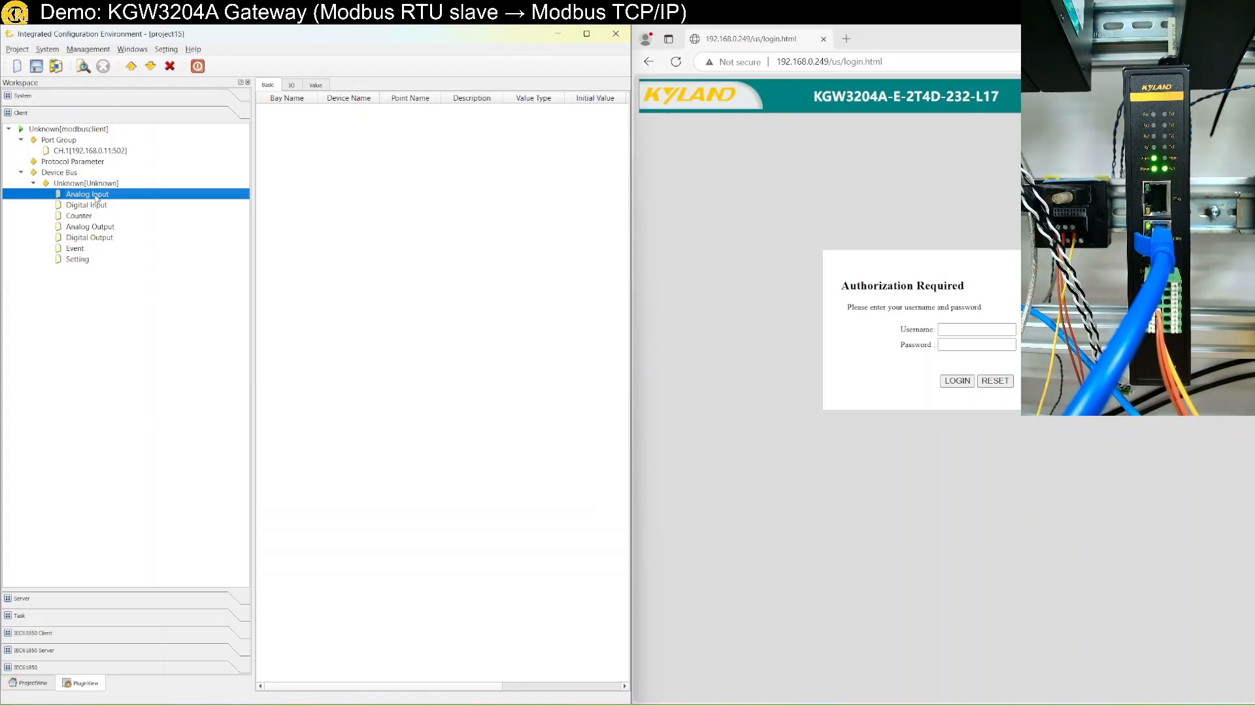
right_click(96, 197)
left_click(125, 208)
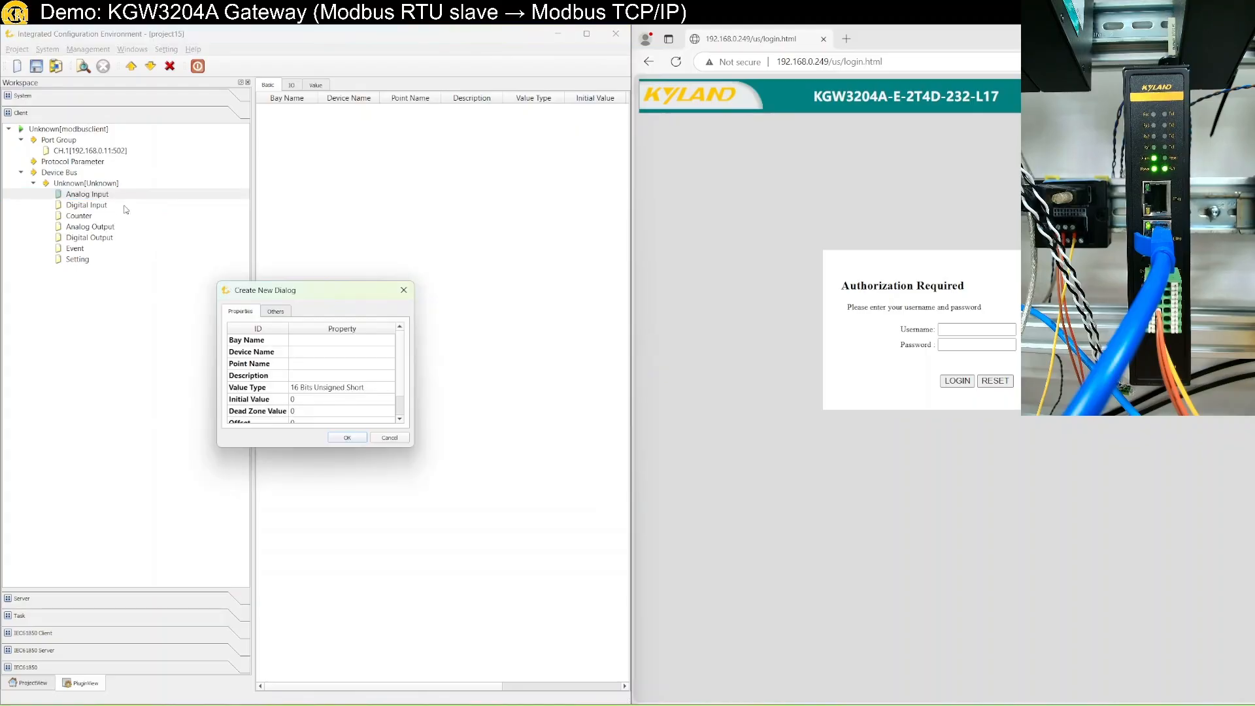
left_click(278, 310)
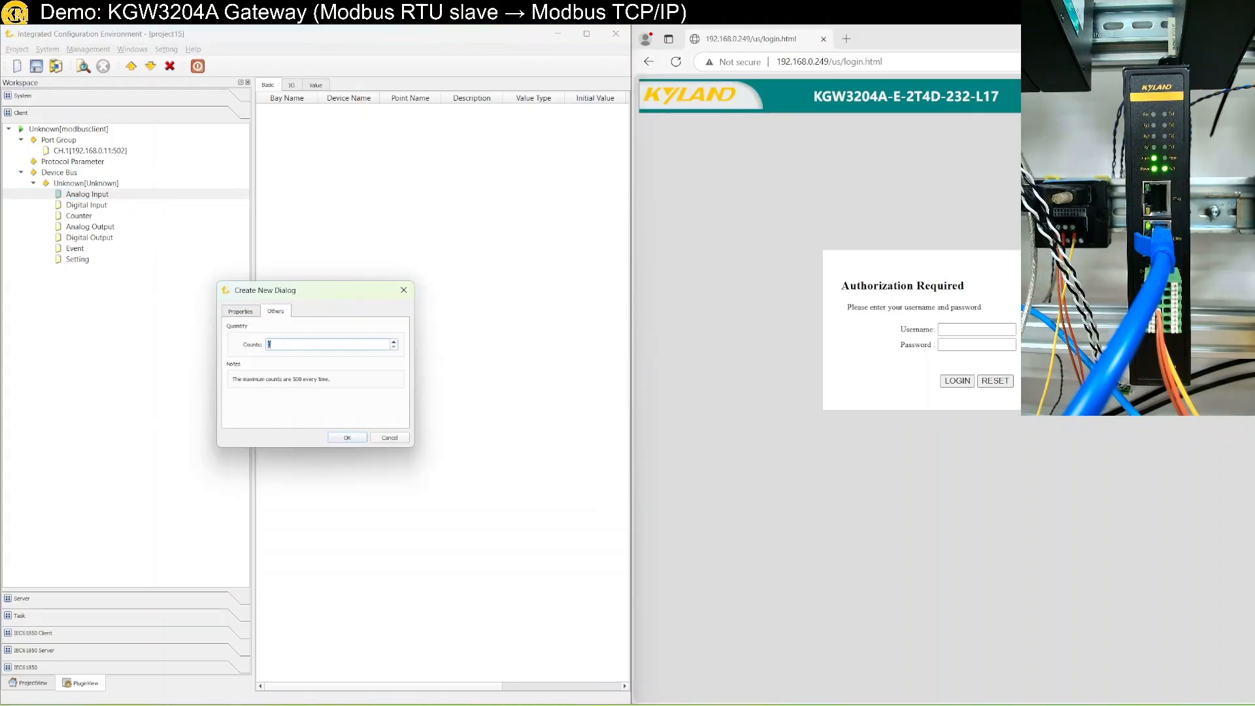
key("Return")
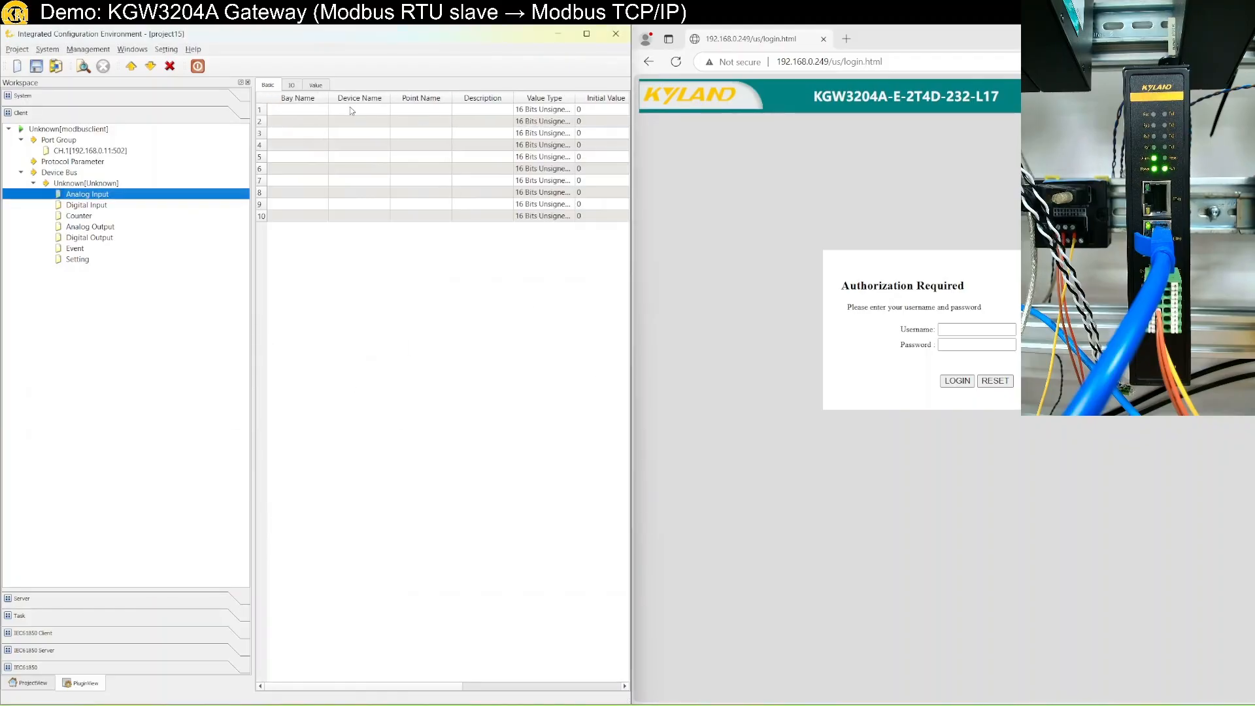
left_click(292, 87)
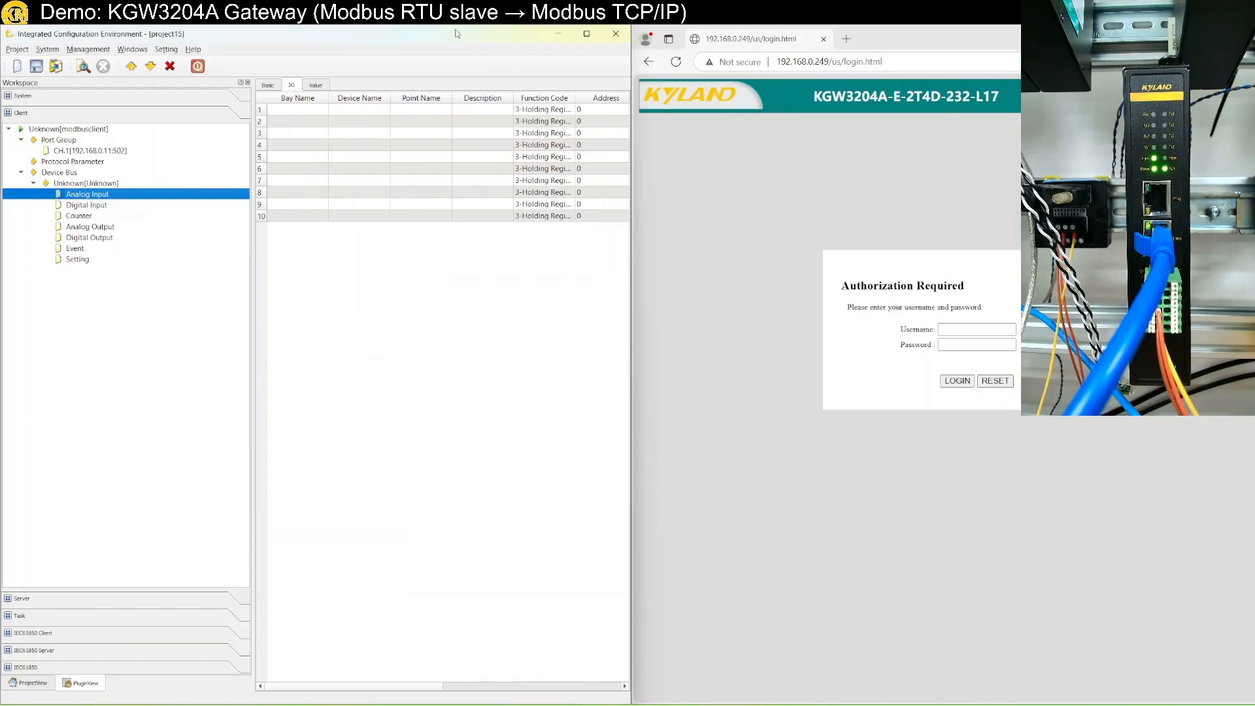
left_click_drag(458, 34, 522, 182)
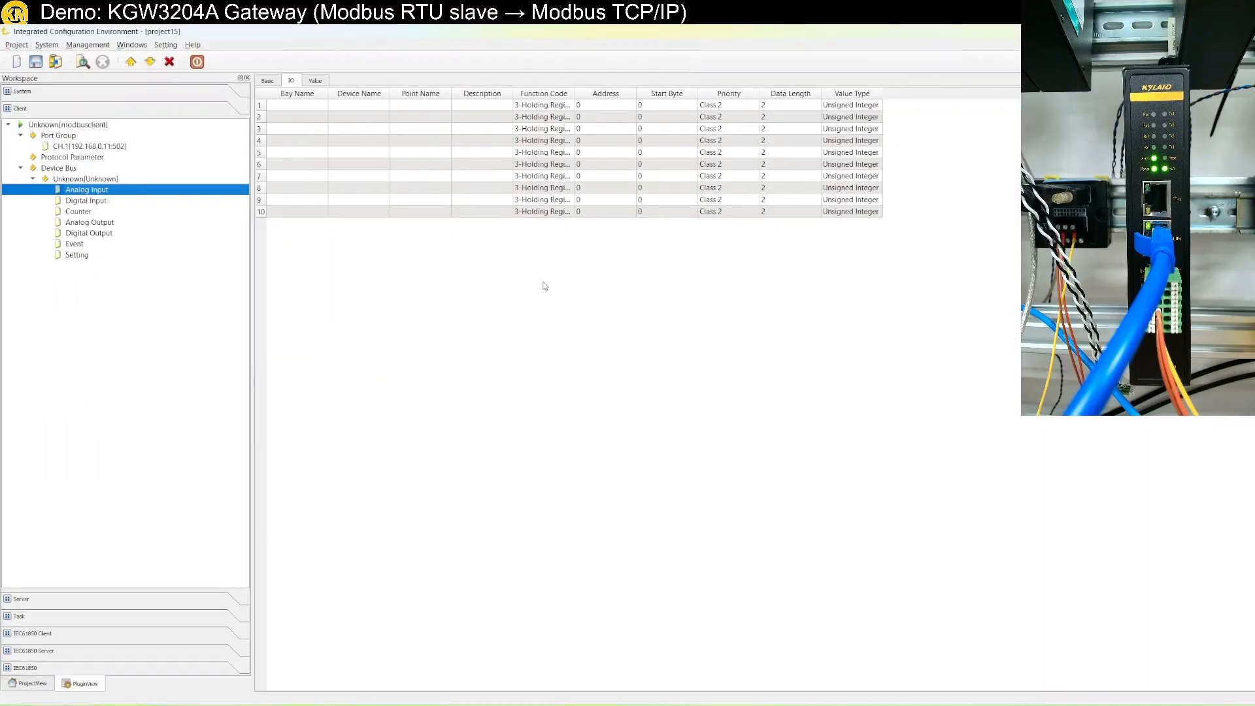
Batch-modify the ten points' Address cells with step 1 to get addresses 0–9, then return to Basic.
left_click_drag(598, 106, 607, 131)
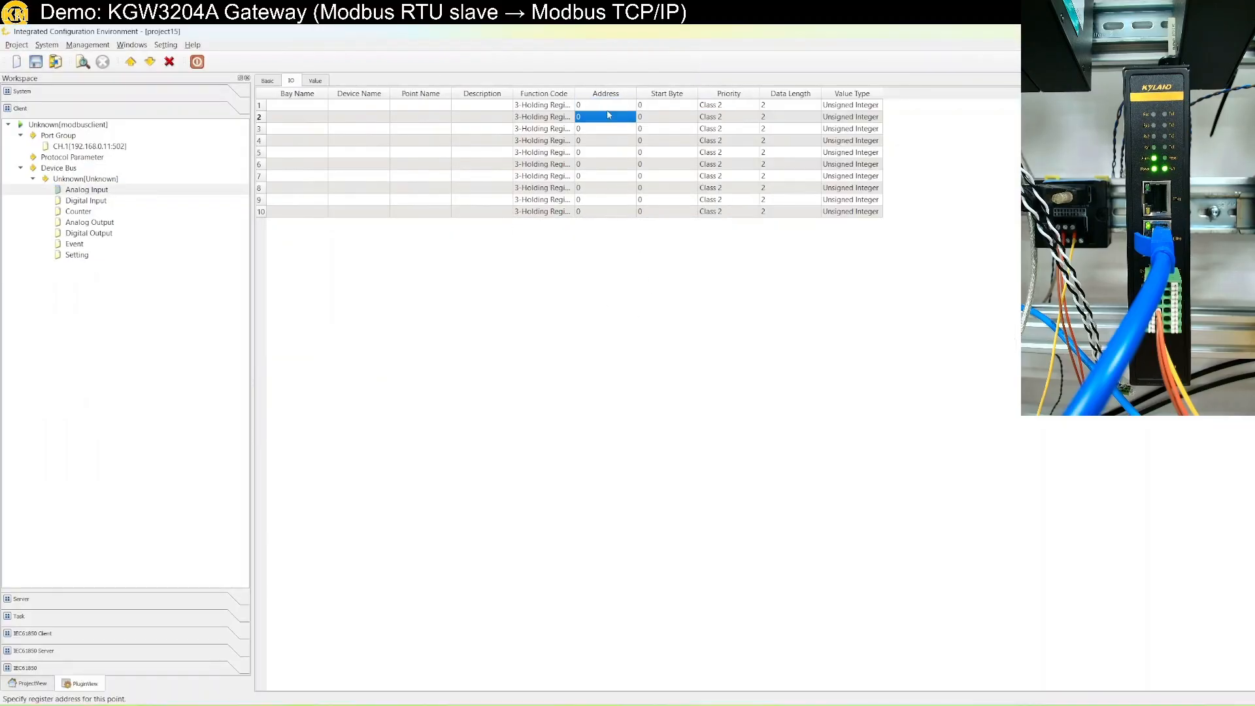
left_click(604, 107)
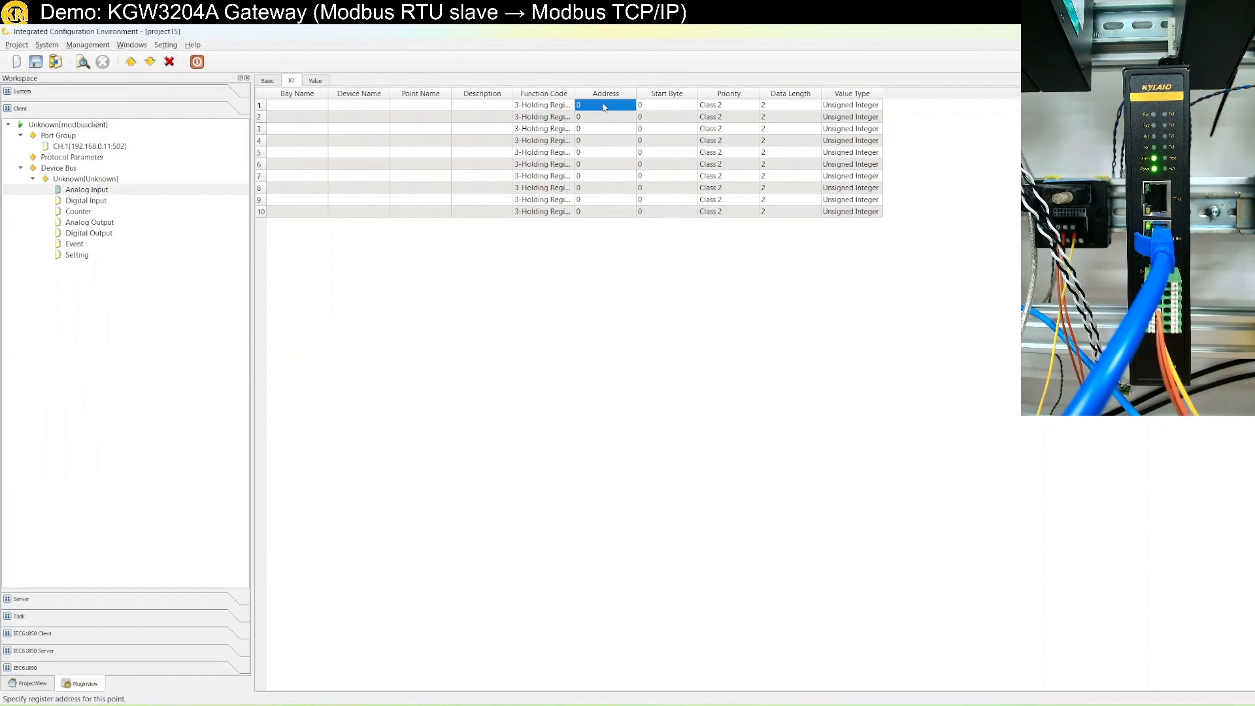
left_click(604, 212, "shift")
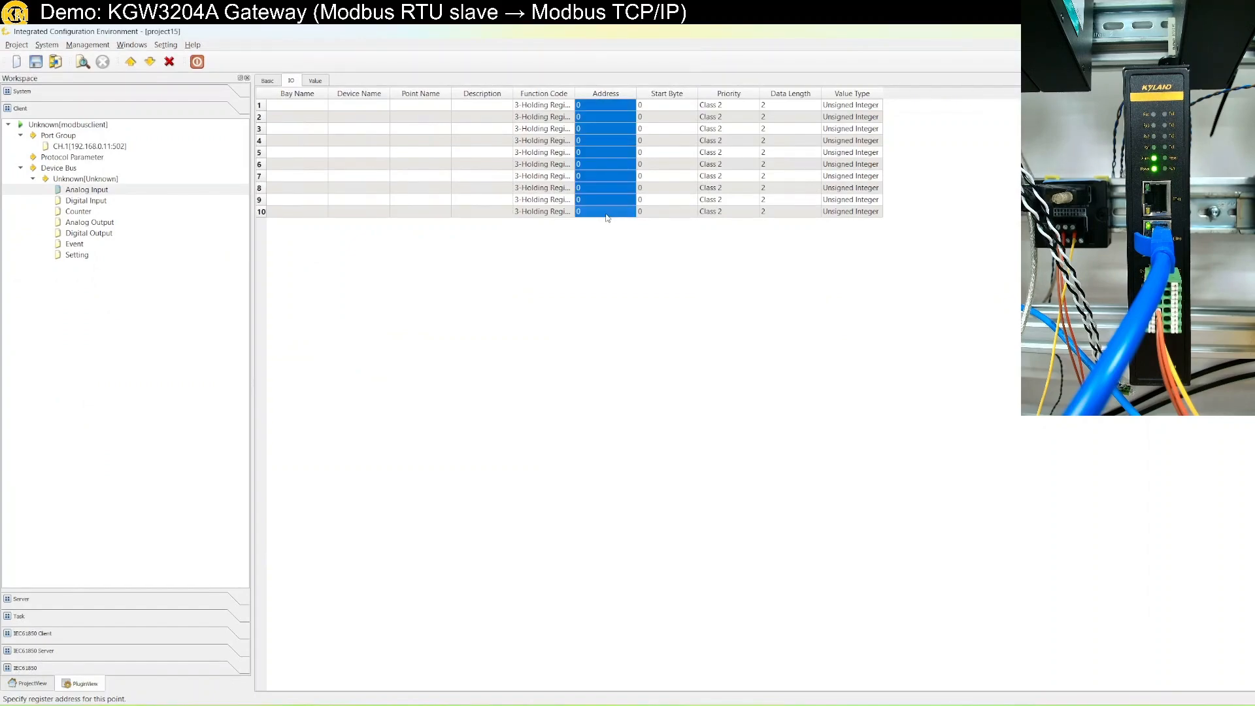
right_click(607, 217)
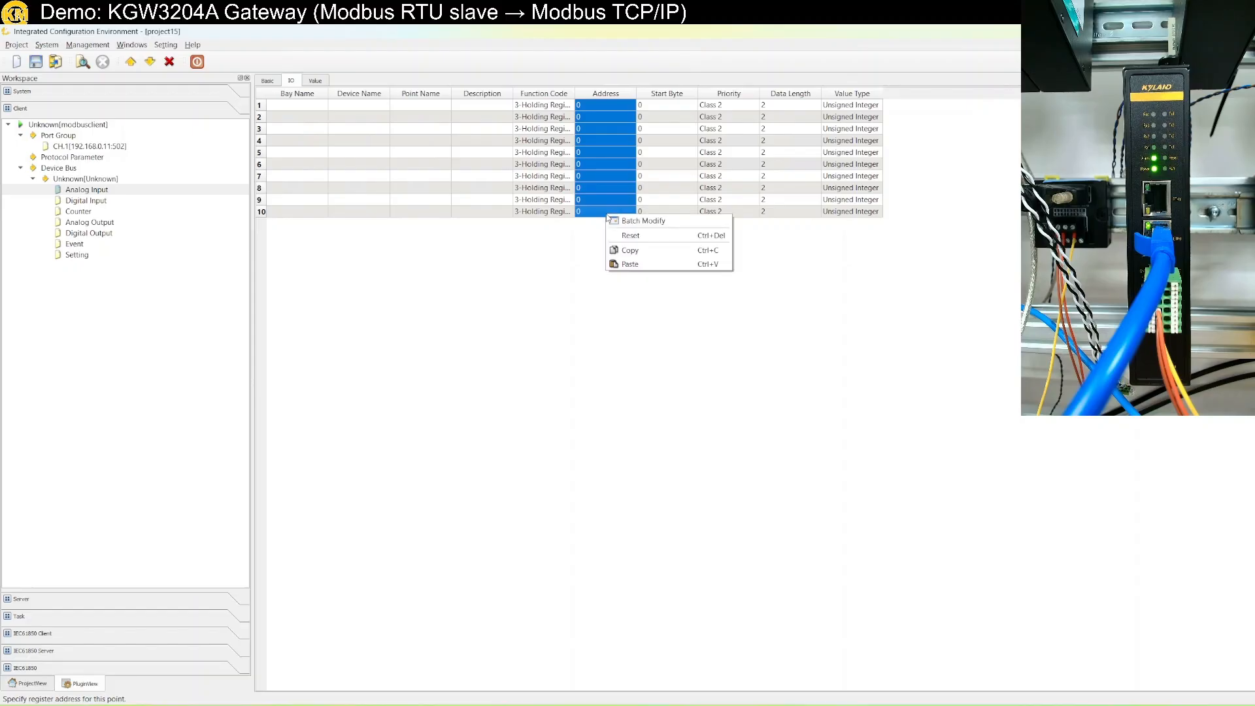
left_click(643, 223)
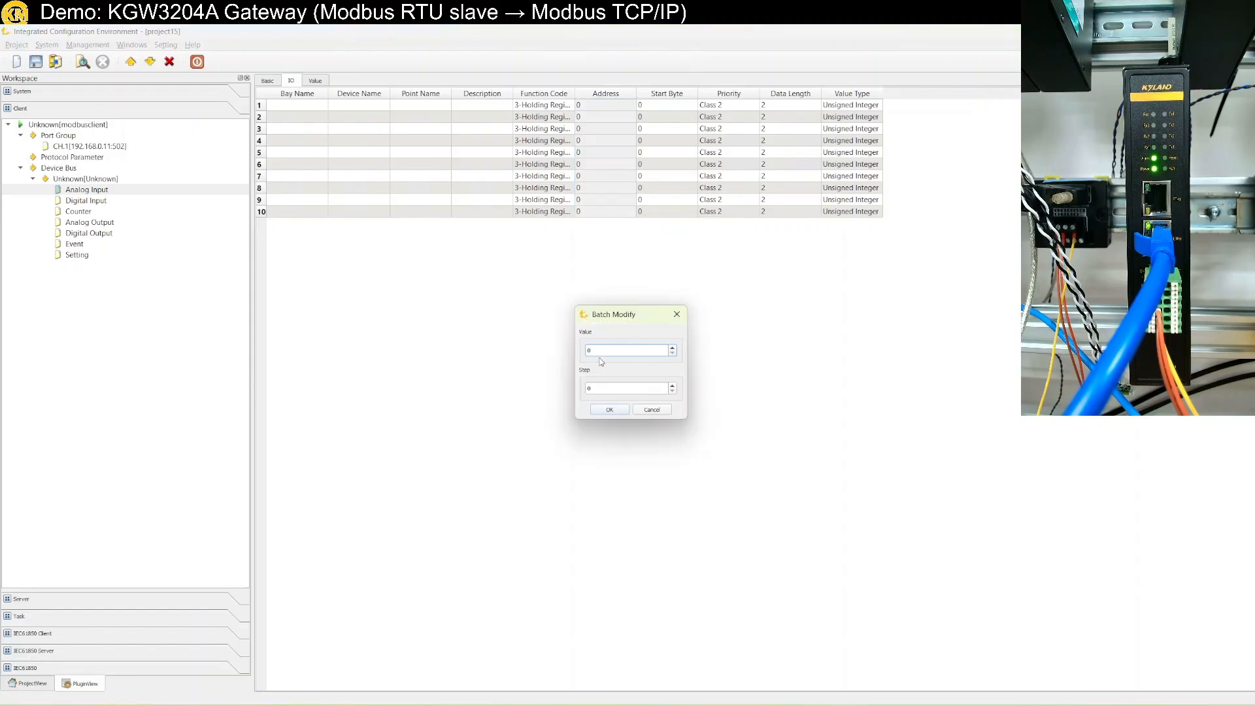
left_click(599, 390)
type("1")
left_click(609, 409)
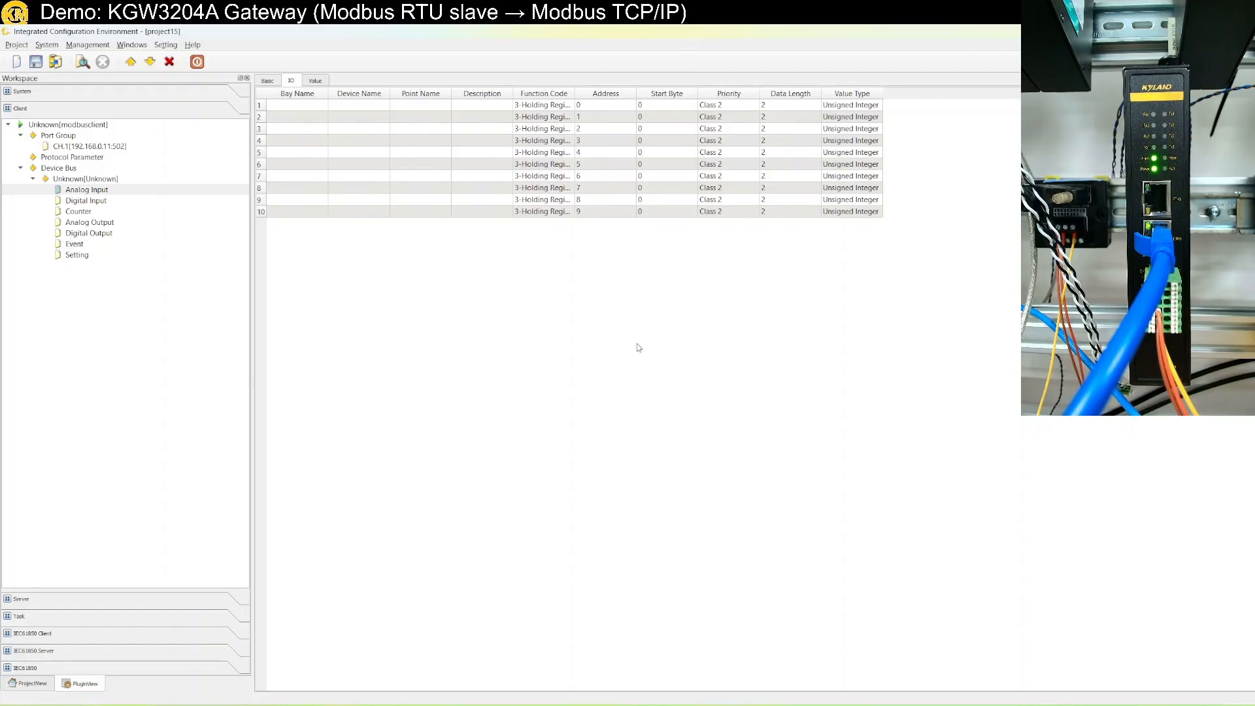
left_click(324, 83)
left_click(291, 83)
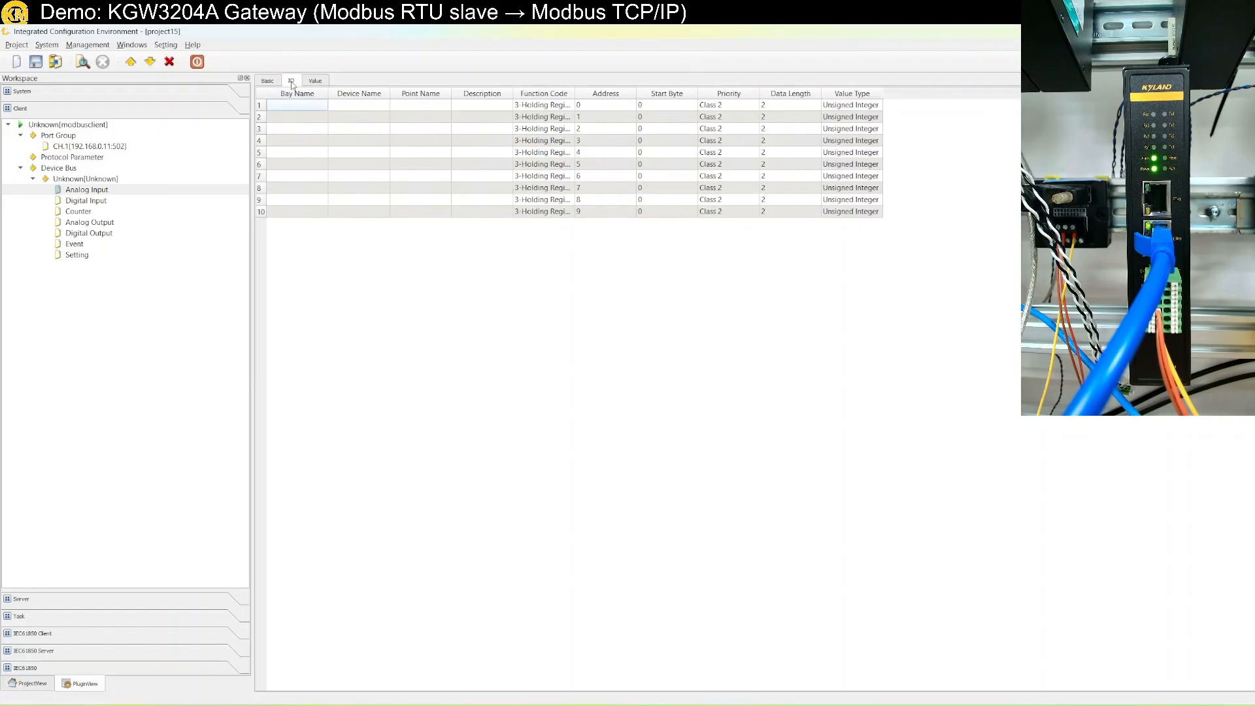
left_click(268, 82)
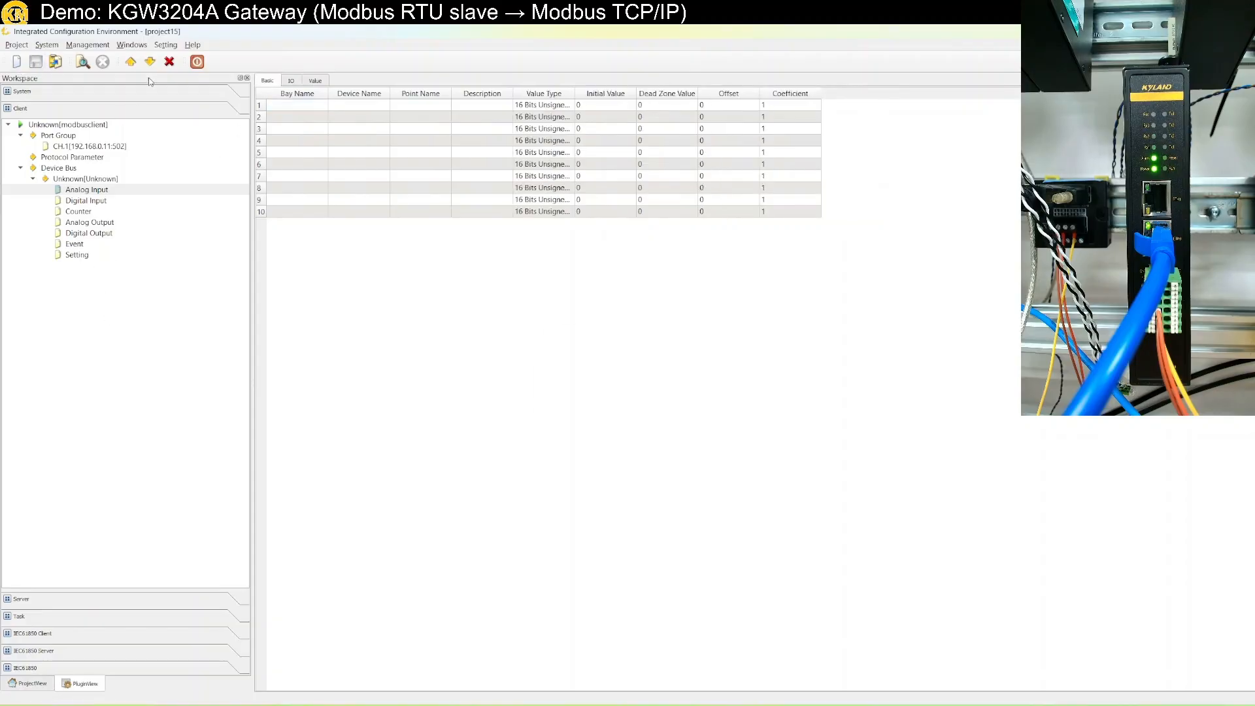
Download project15 to the gateway after entering its login credentials, then snap the window left.
left_click(152, 64)
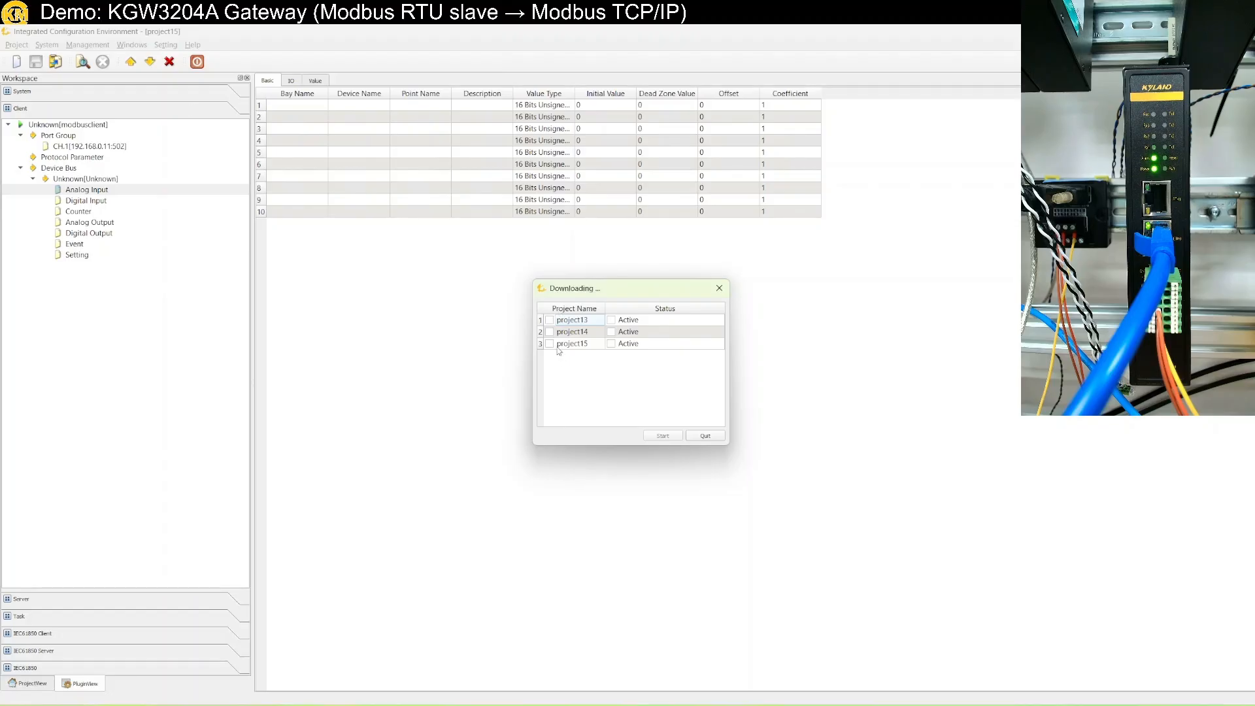
left_click(551, 345)
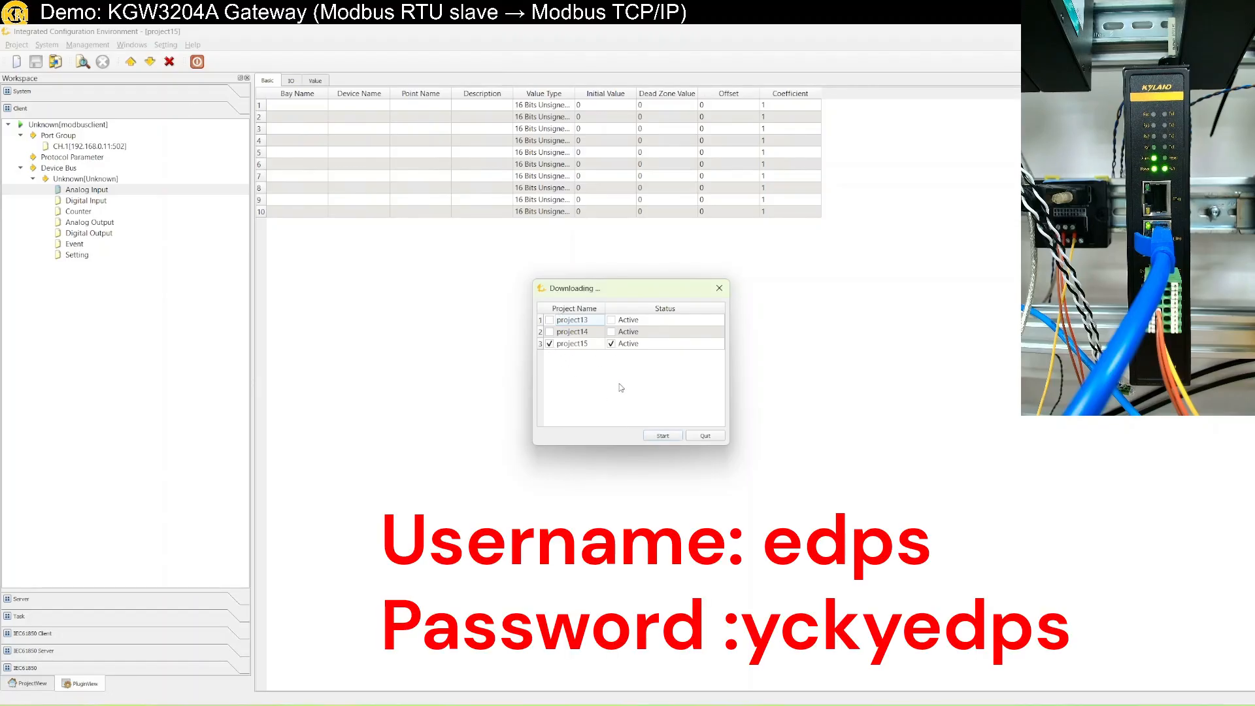
left_click(661, 437)
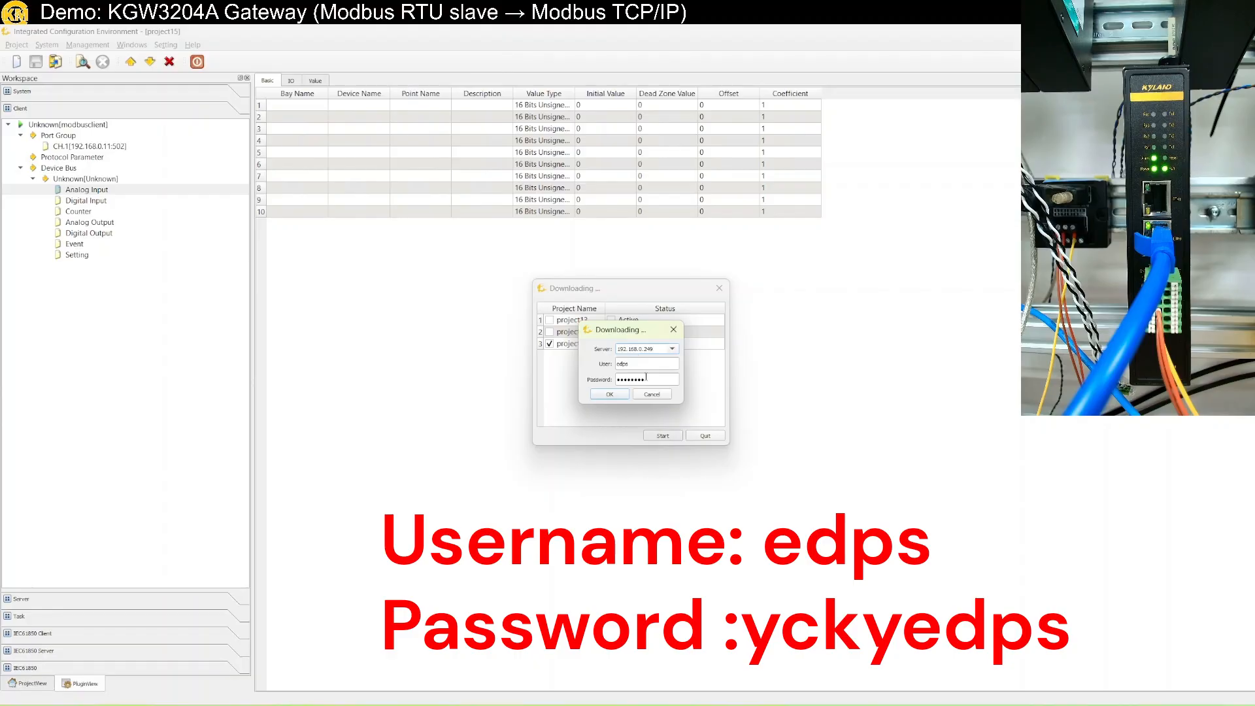
left_click_drag(655, 379, 612, 379)
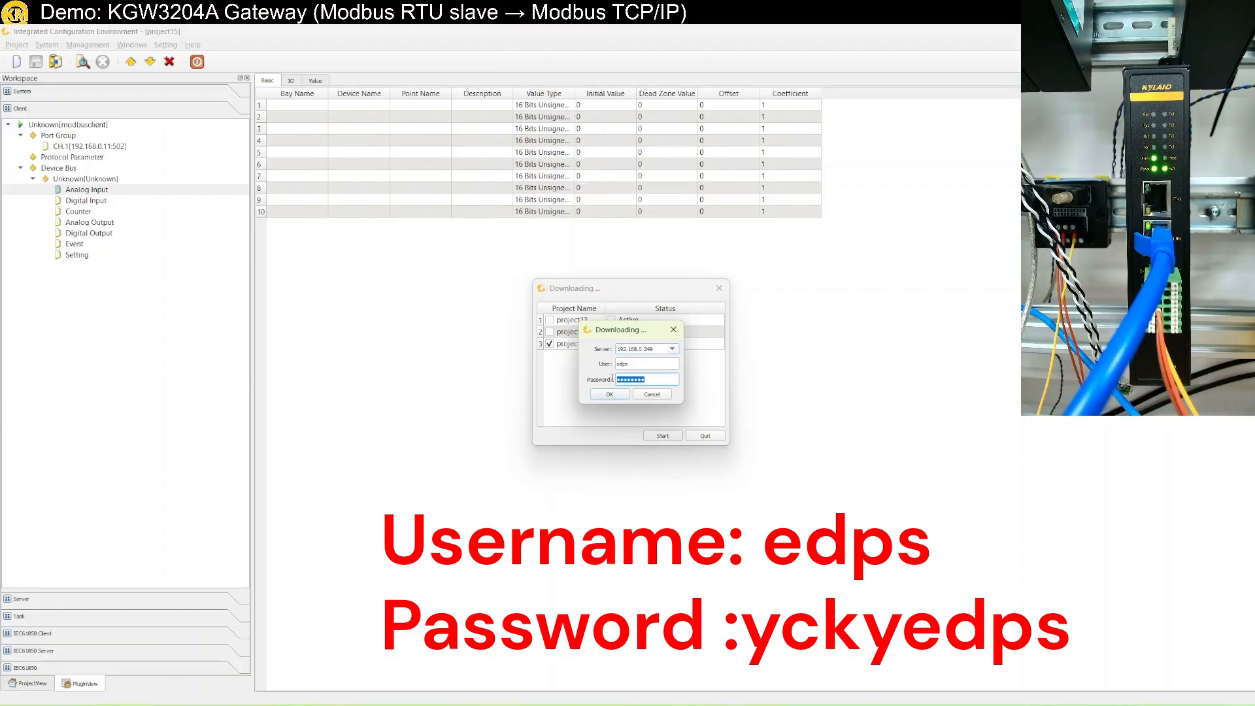
left_click(609, 395)
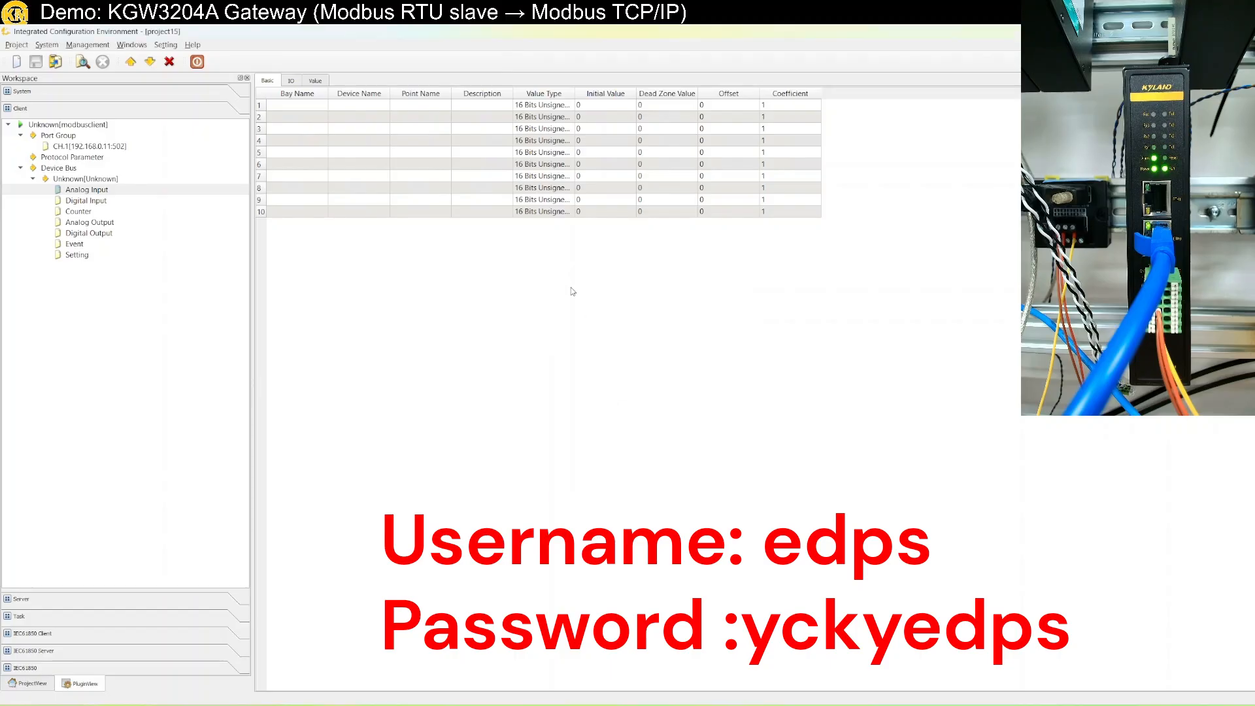
left_click_drag(394, 31, 1, 336)
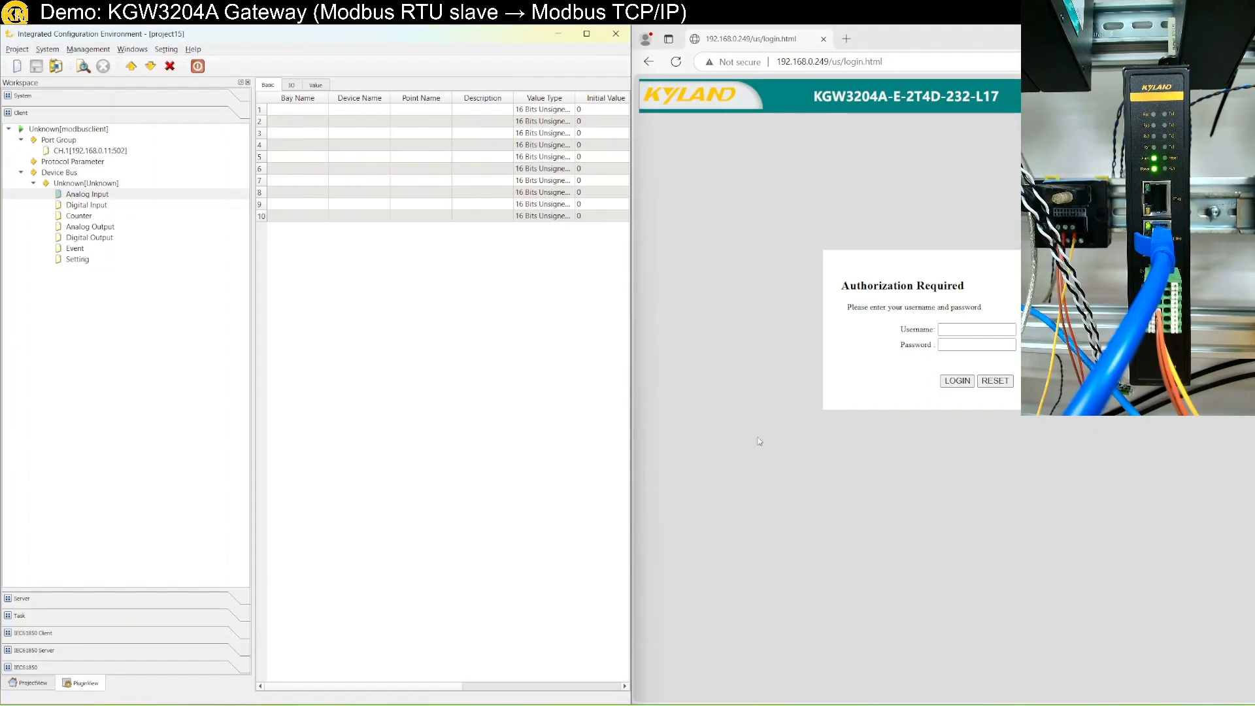
Maximize the browser and log in to the gateway with the saved administrator username and password.
left_click(976, 450)
left_click_drag(919, 44, 542, 116)
double_click(543, 116)
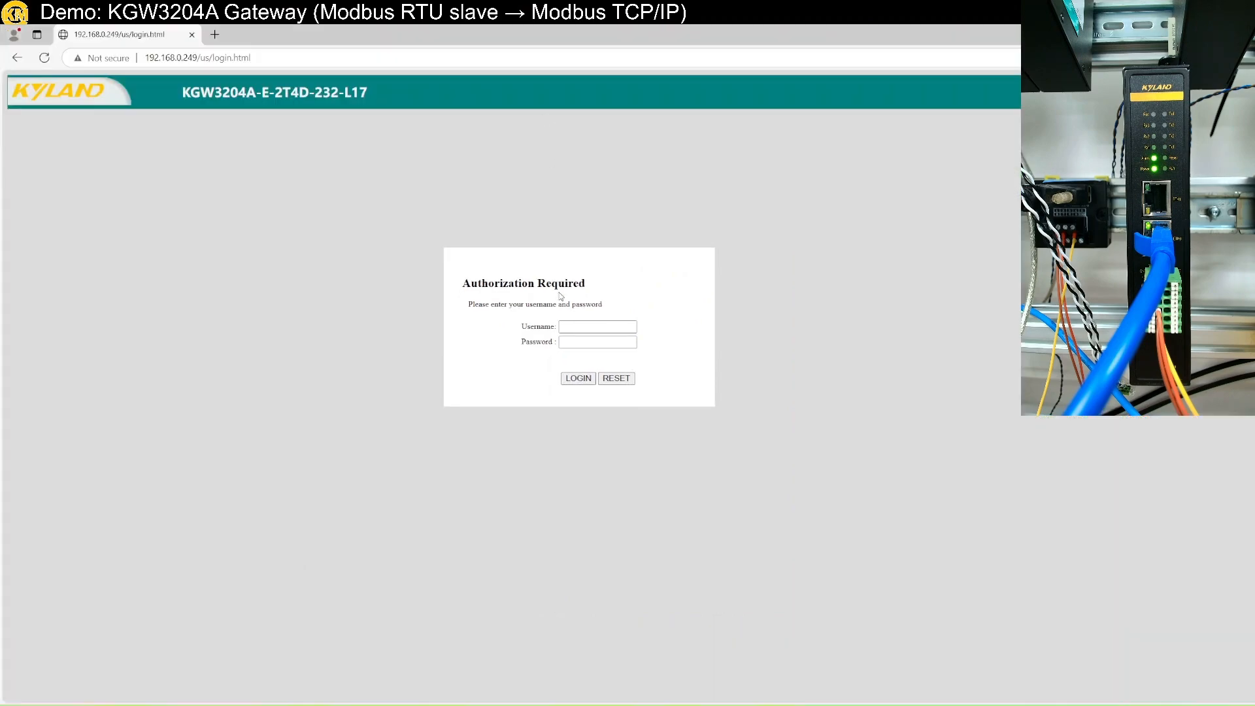
left_click(606, 326)
left_click(603, 367)
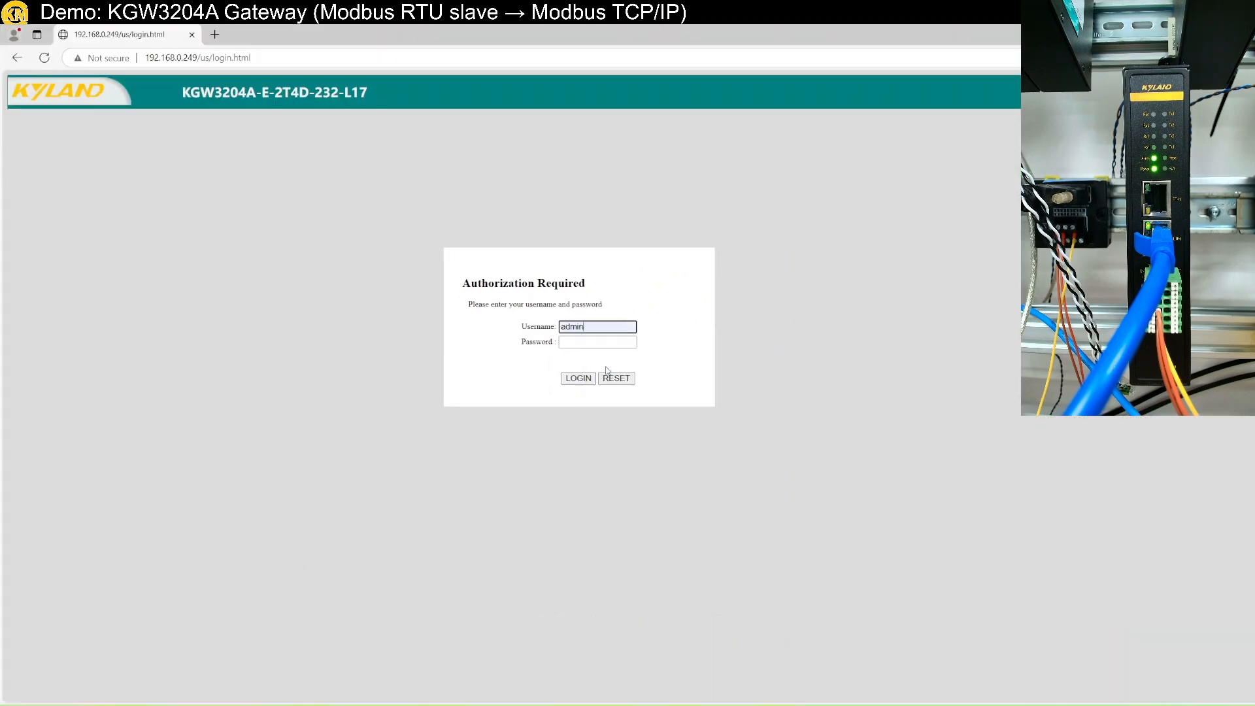
left_click(592, 338)
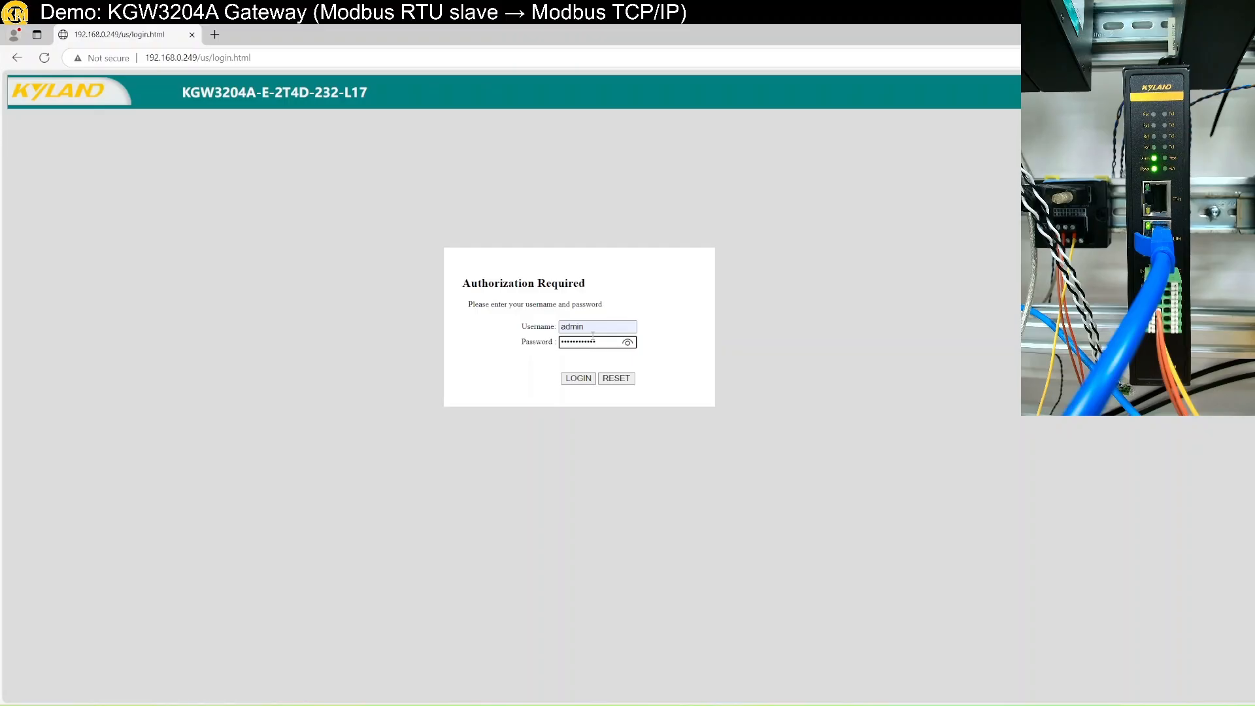
key("Return")
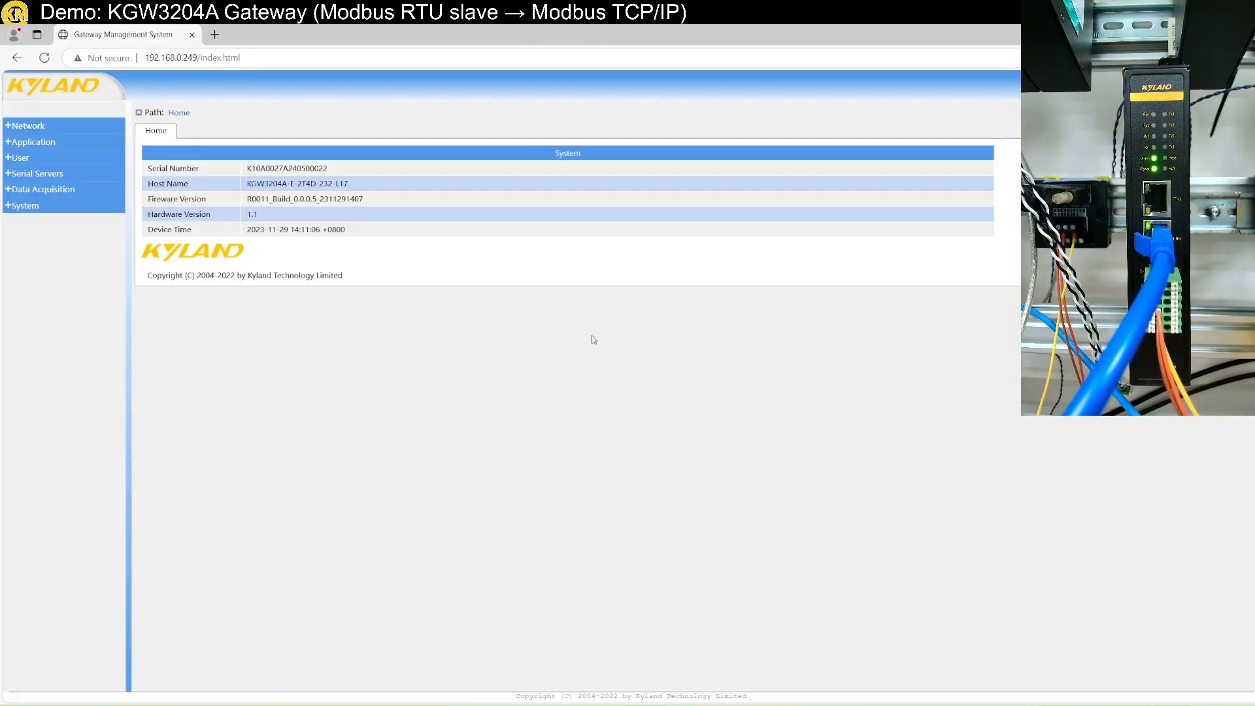
Start project15 from the Protocol Project List under Data Acquisition > Protocol Config OverView.
left_click(26, 205)
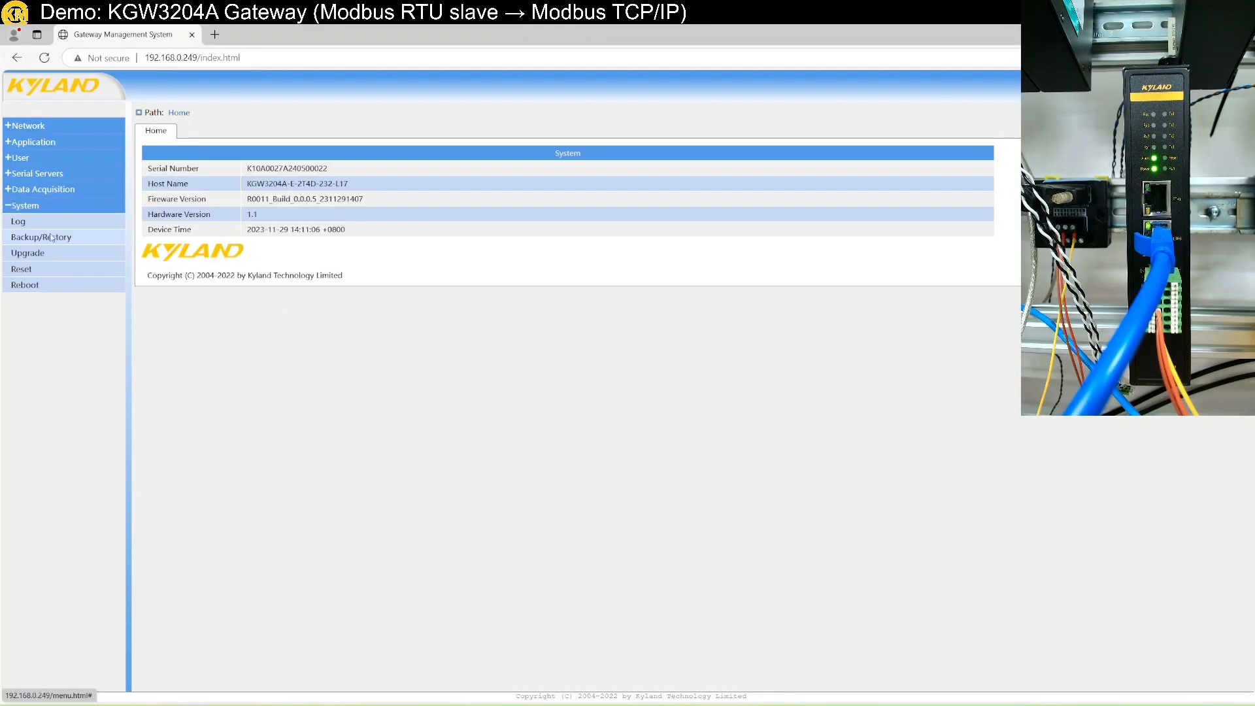
left_click(39, 268)
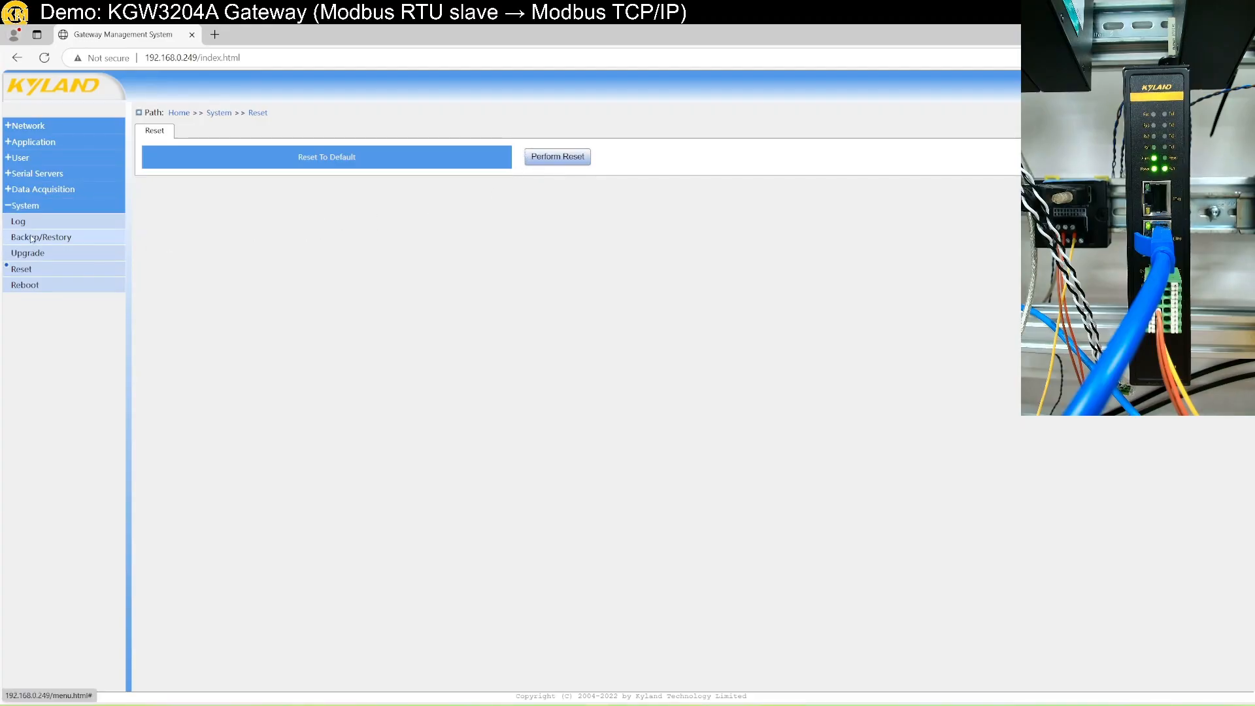
left_click(68, 194)
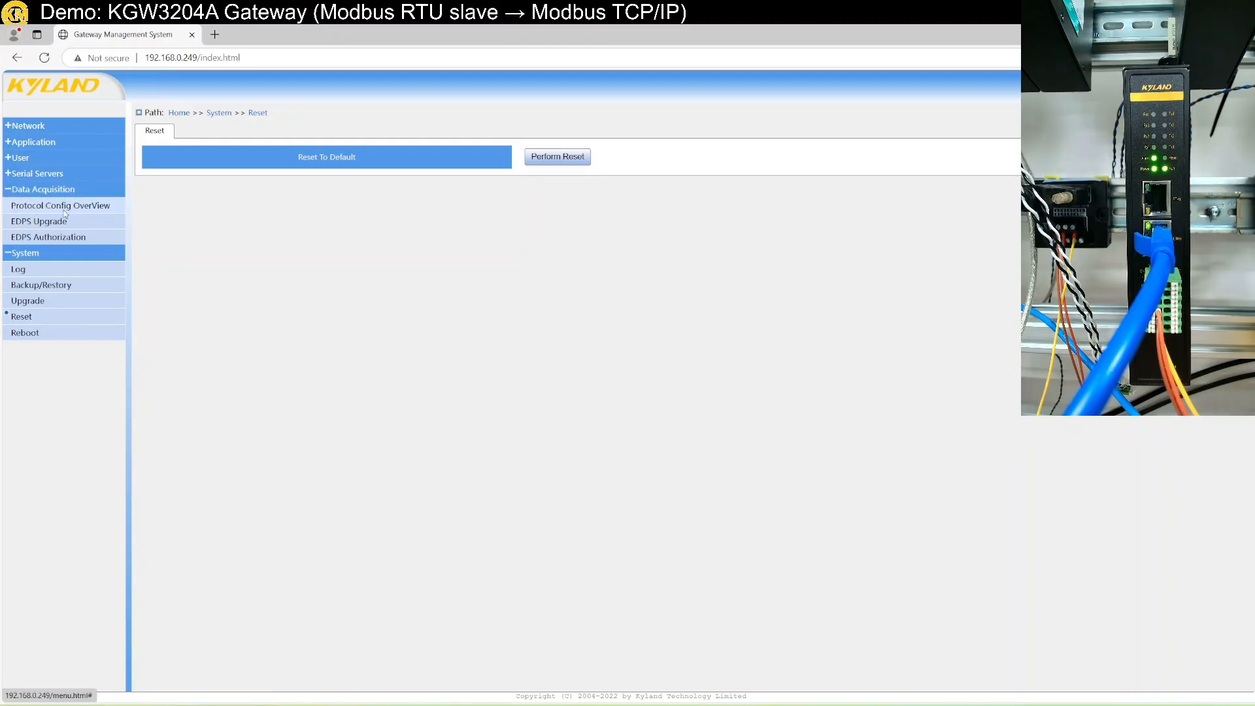
left_click(57, 209)
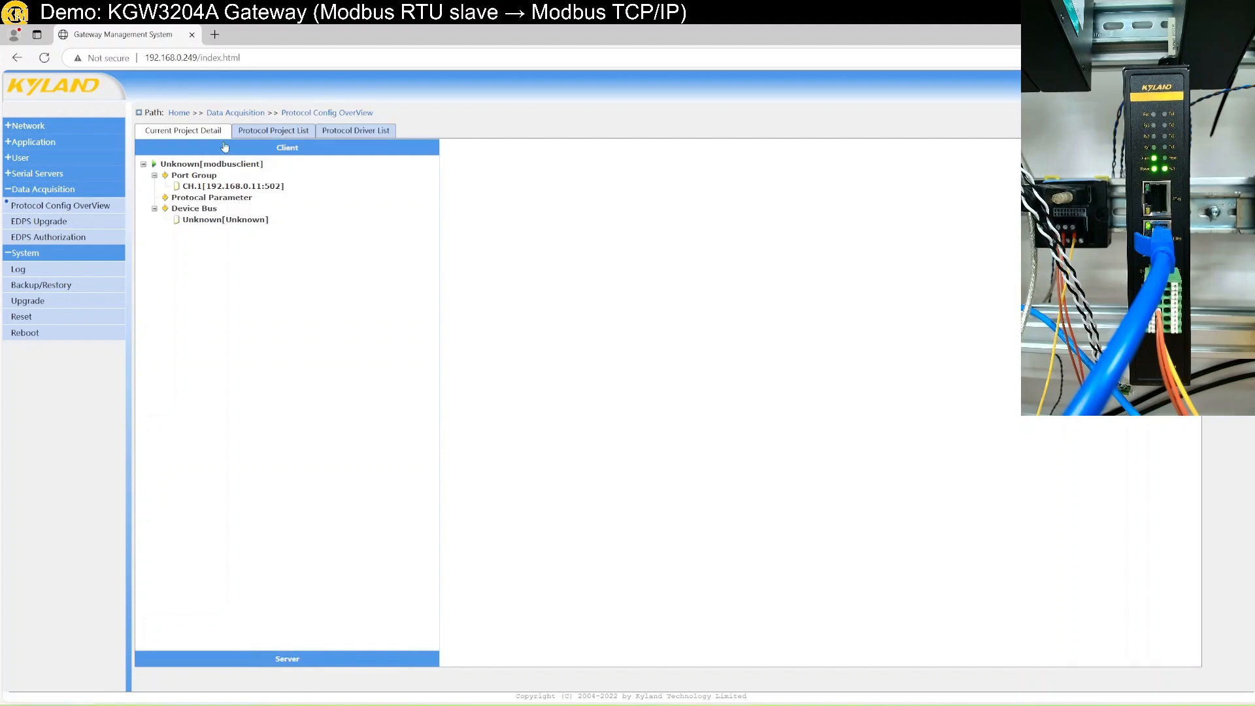
left_click(295, 132)
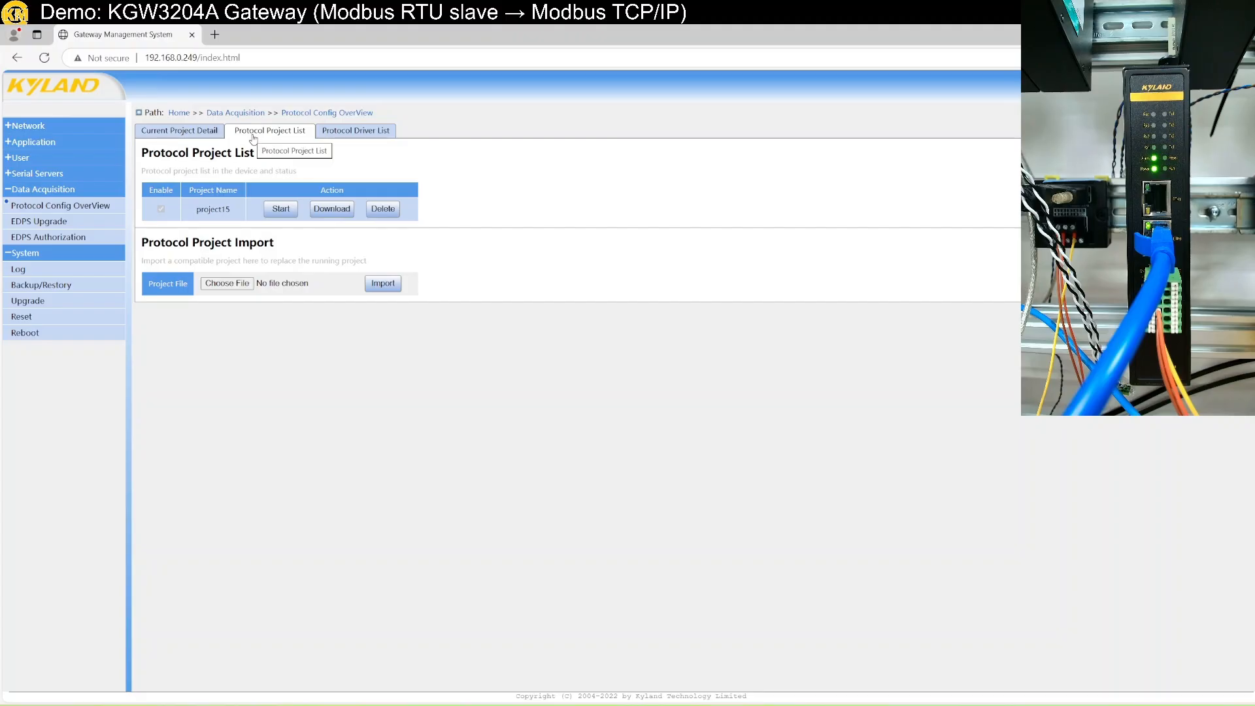
left_click(283, 215)
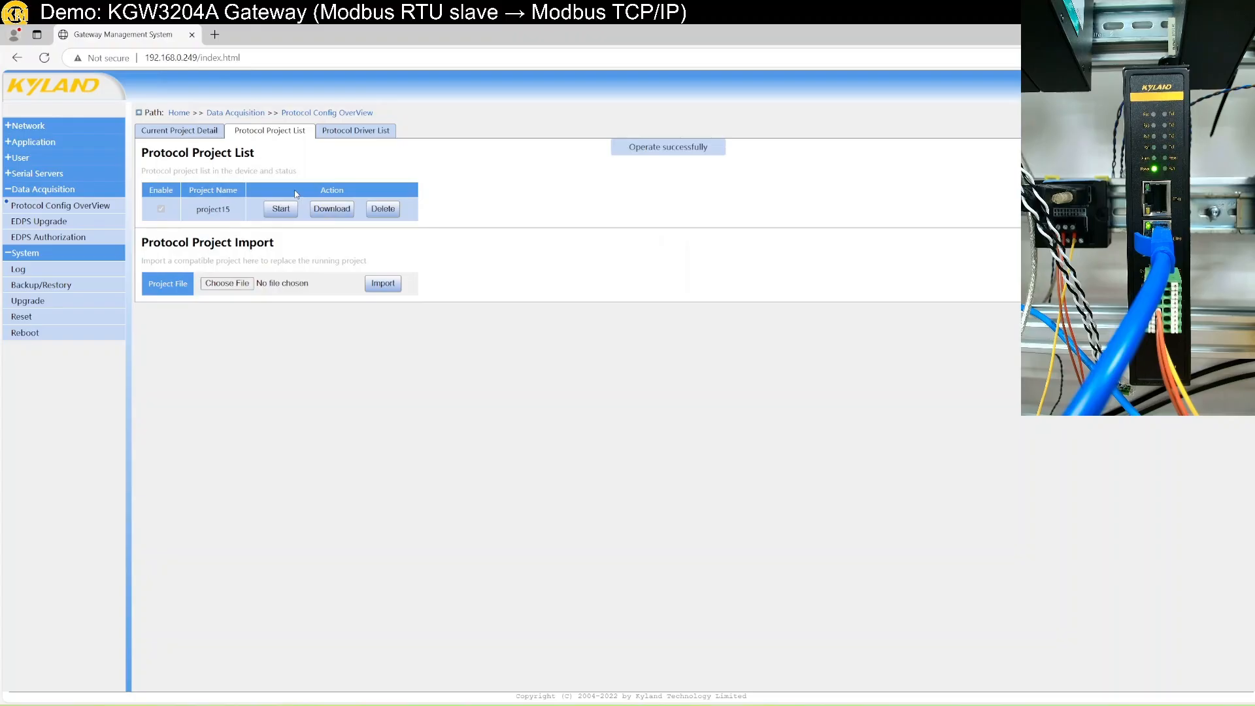
View project15's Current Project Detail and restore the remote session to a window.
left_click(197, 133)
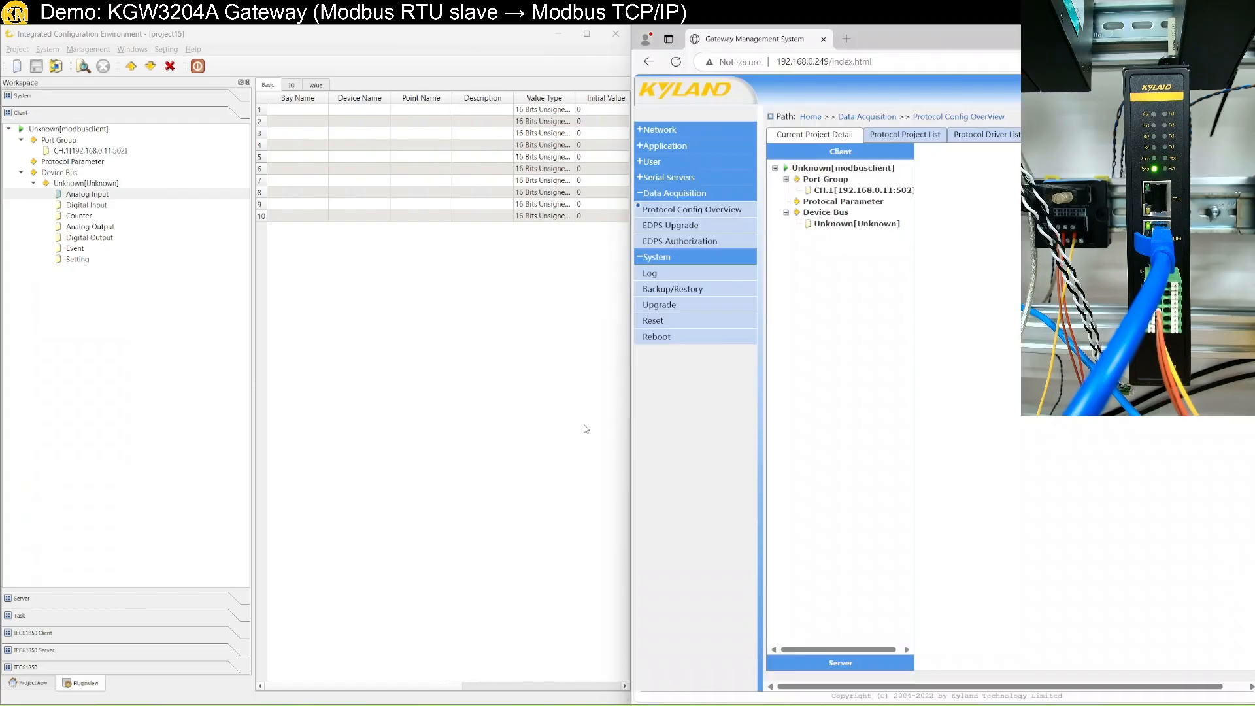
left_click(377, 517)
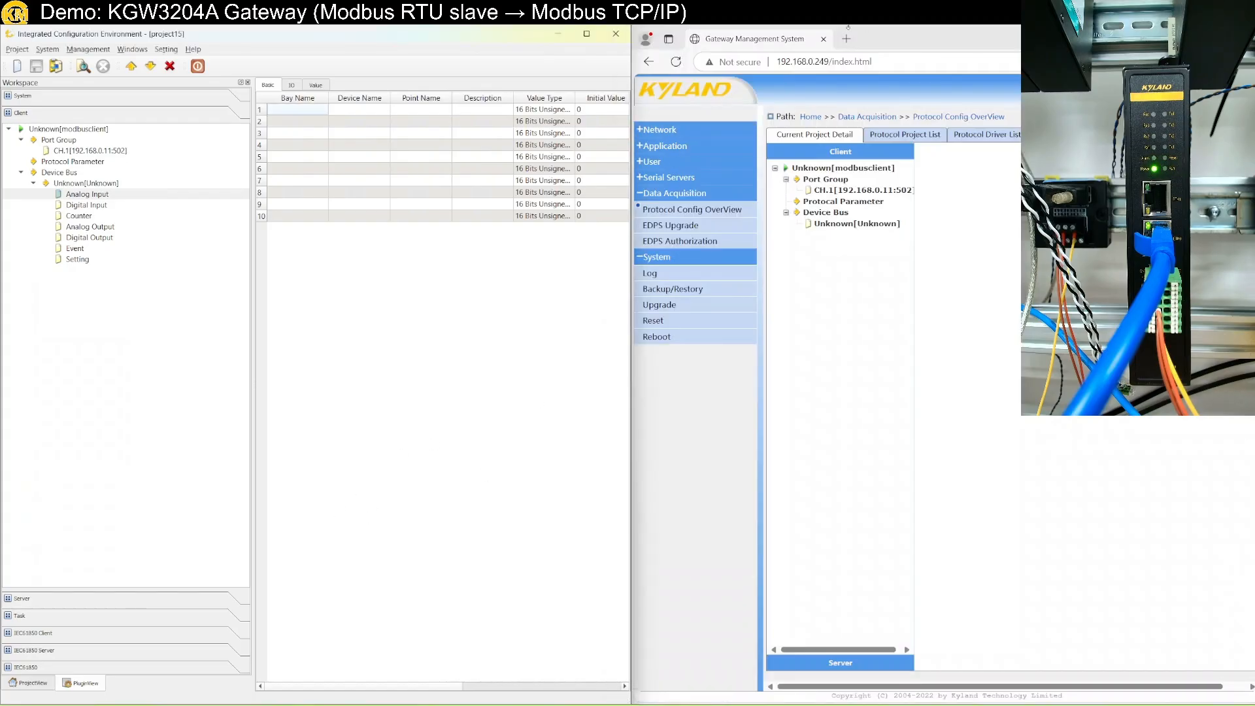
double_click(876, 33)
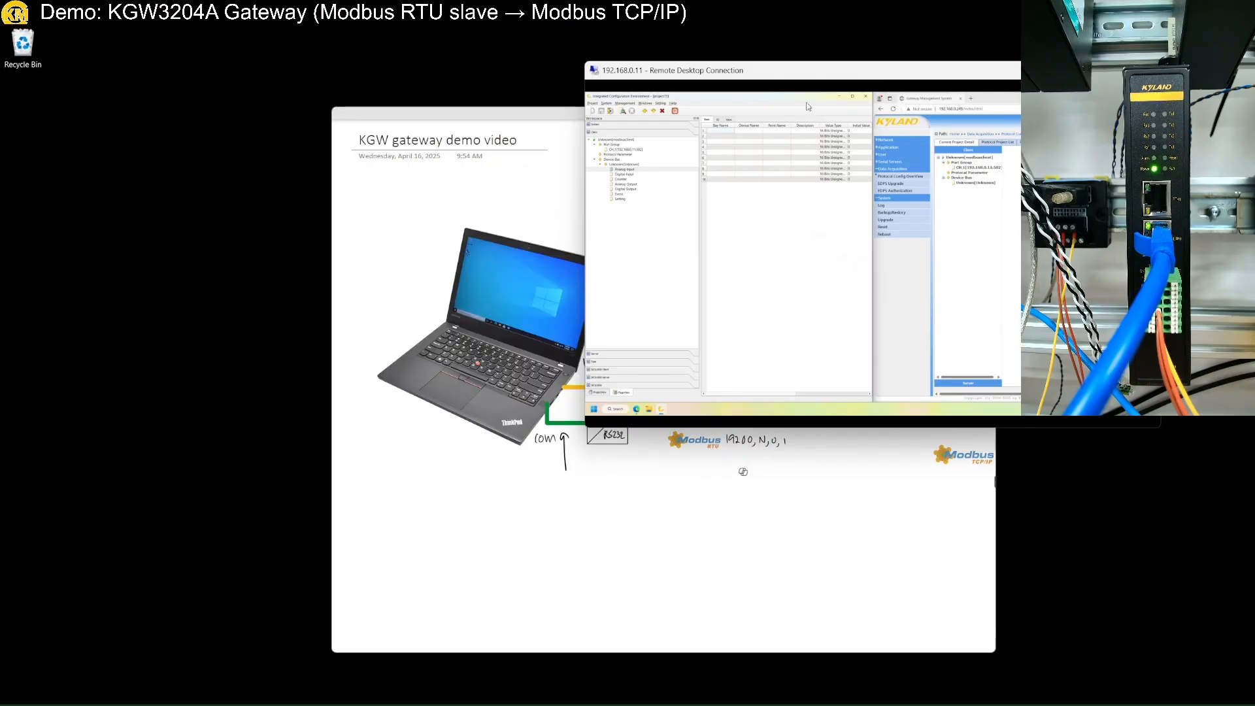
Review the maximized OneNote wiring diagram, then put Remote Desktop back to full screen.
left_click(498, 121)
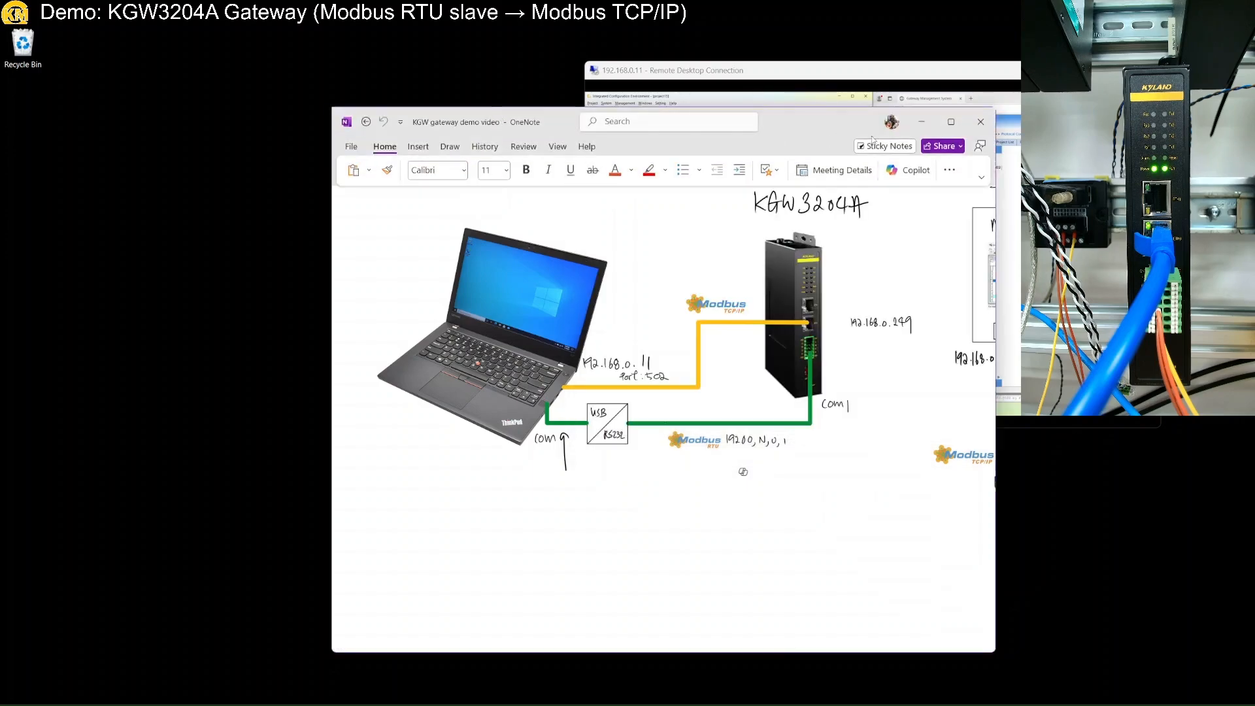
left_click(951, 122)
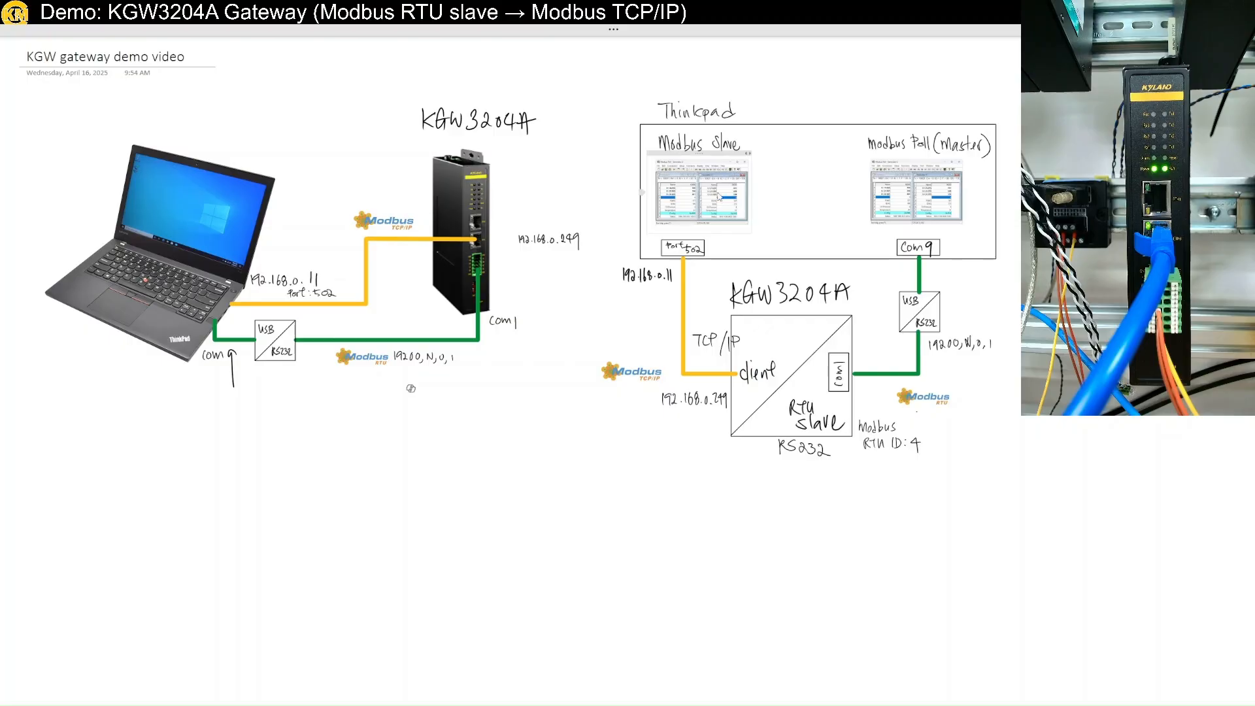
double_click(729, 31)
double_click(877, 78)
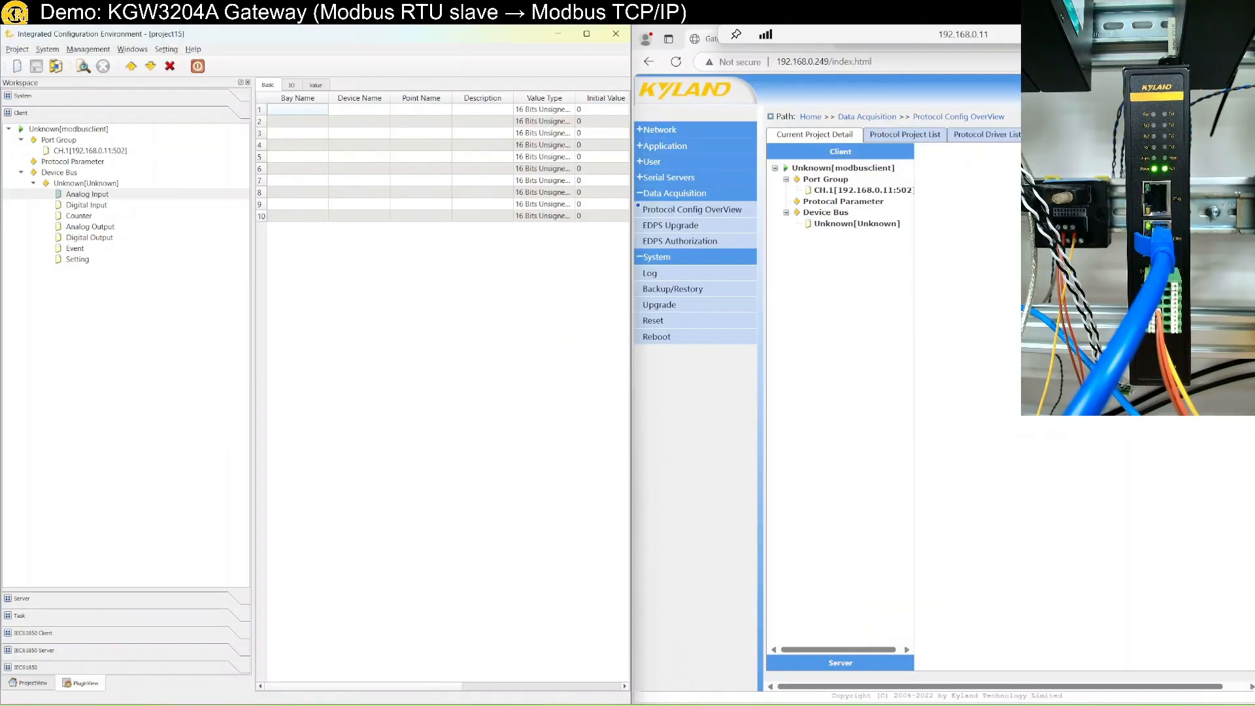
Launch Modbus Slave and connect it as a Modbus TCP/IP server on port 502.
key("super")
type("mo")
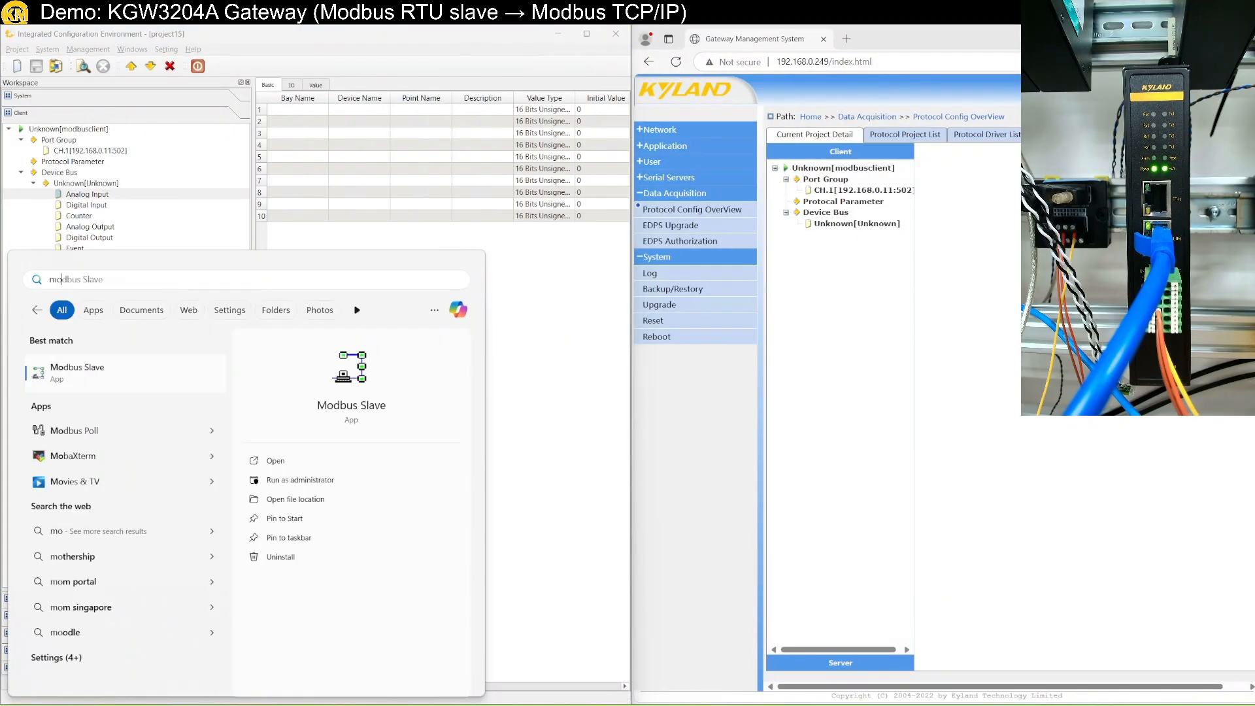
key("Down")
key("Up")
key("Return")
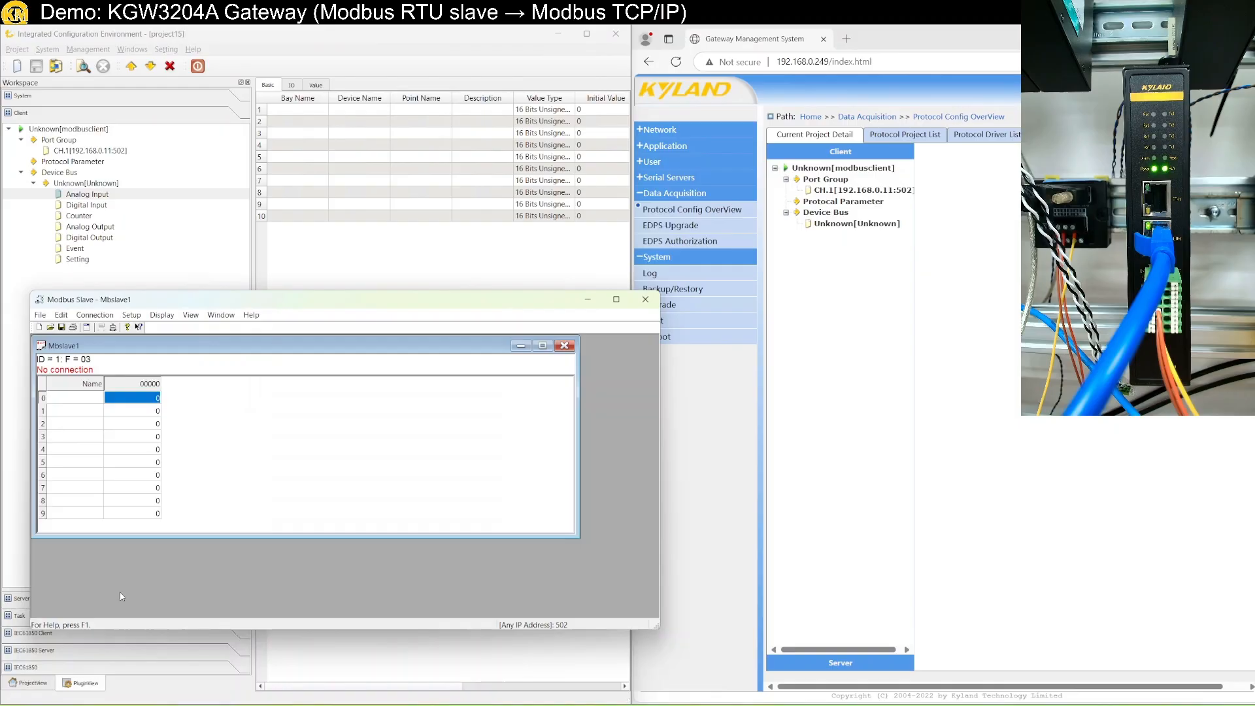
left_click(100, 315)
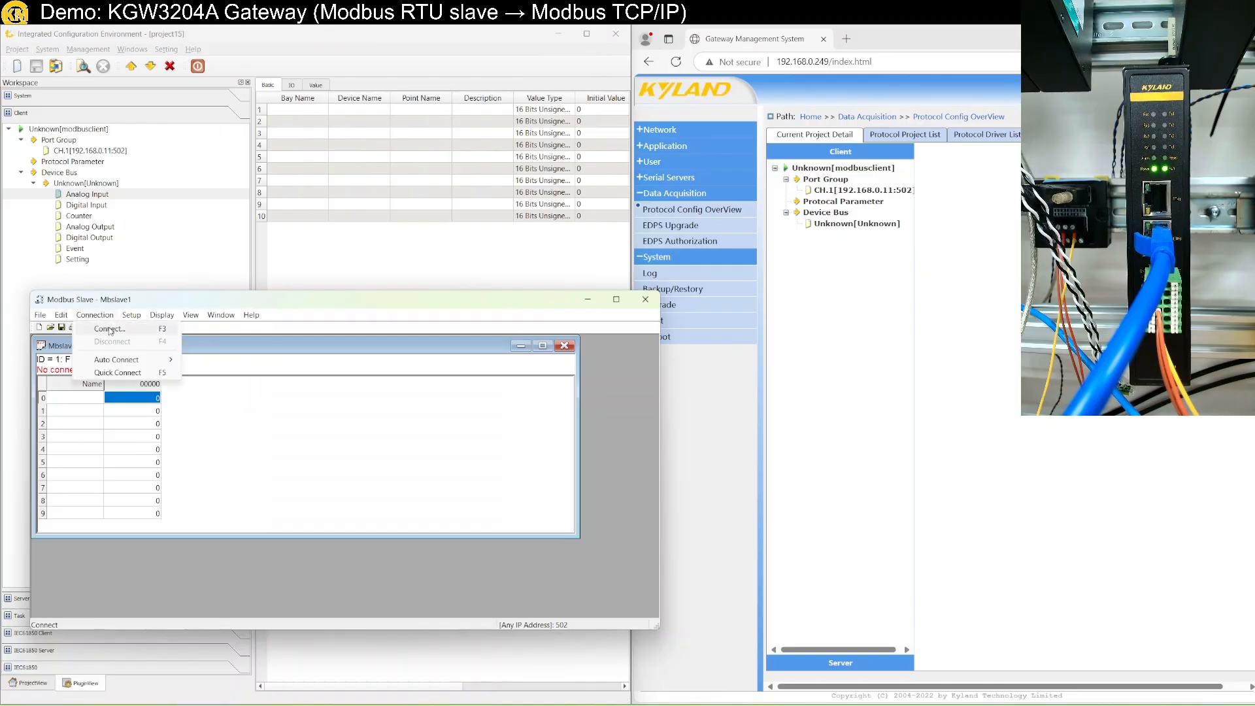
left_click(109, 329)
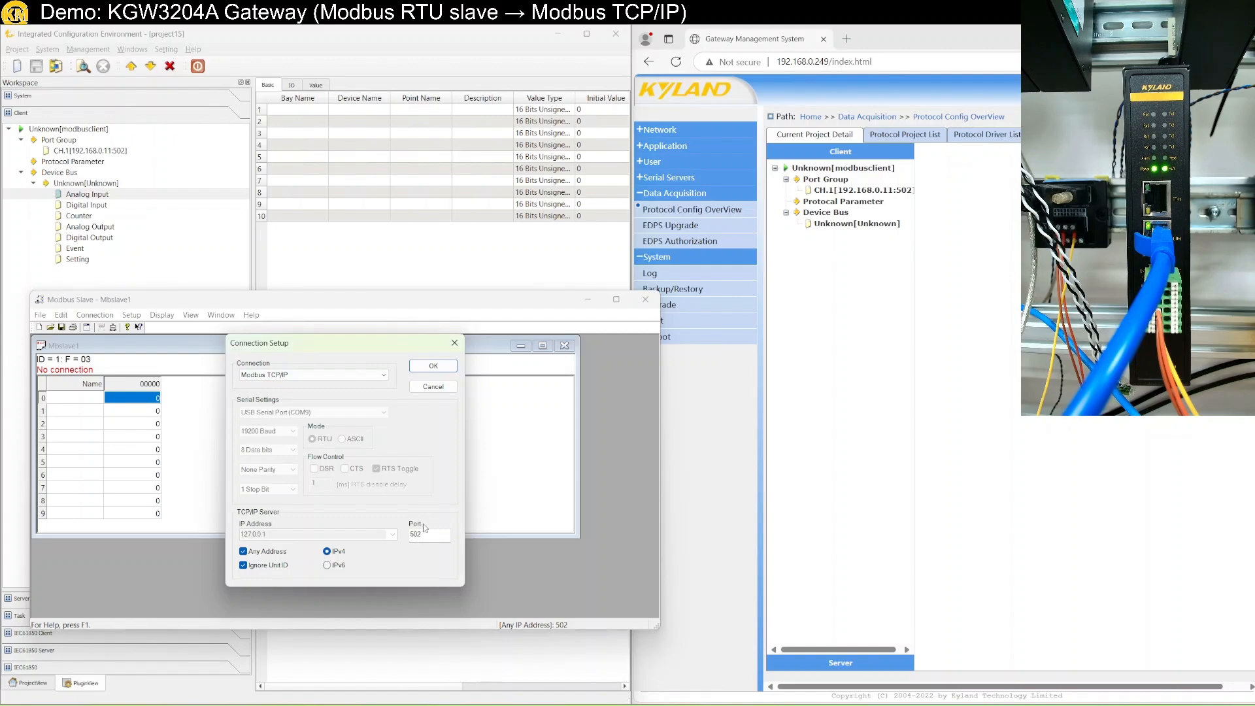
left_click(432, 367)
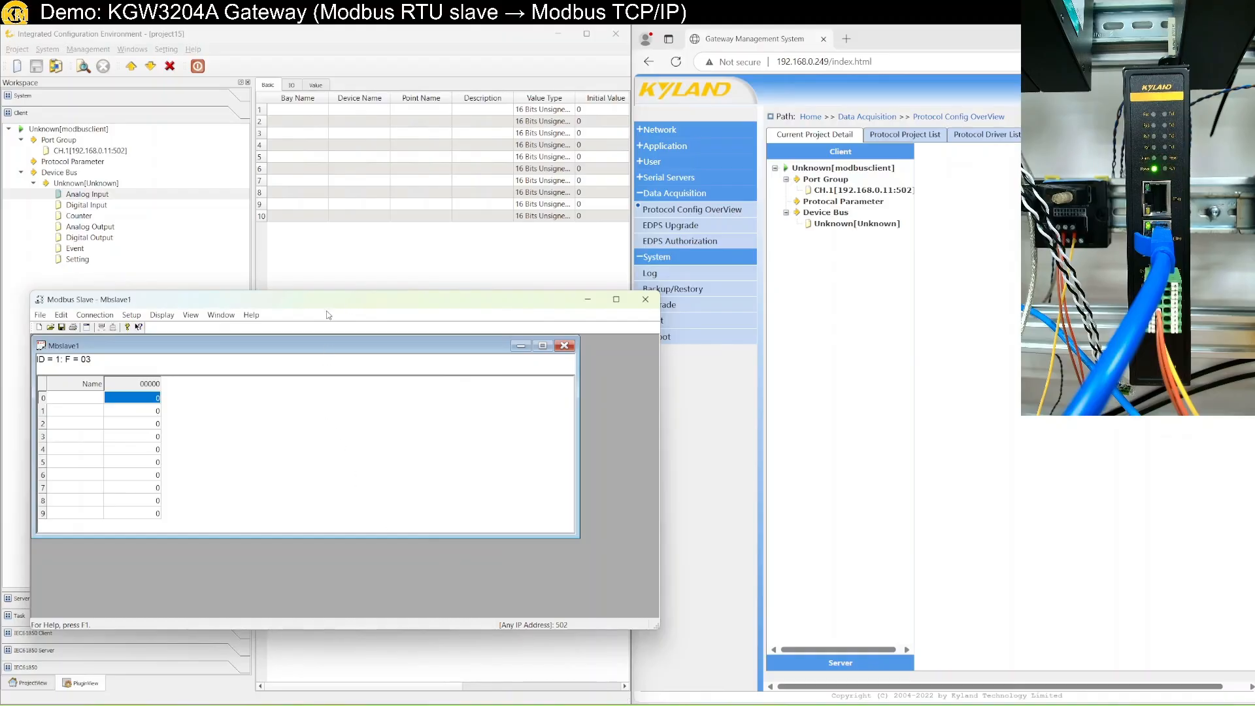
Open the Display > Communication traffic log showing incoming Rx/Tx frames.
left_click_drag(328, 308, 298, 424)
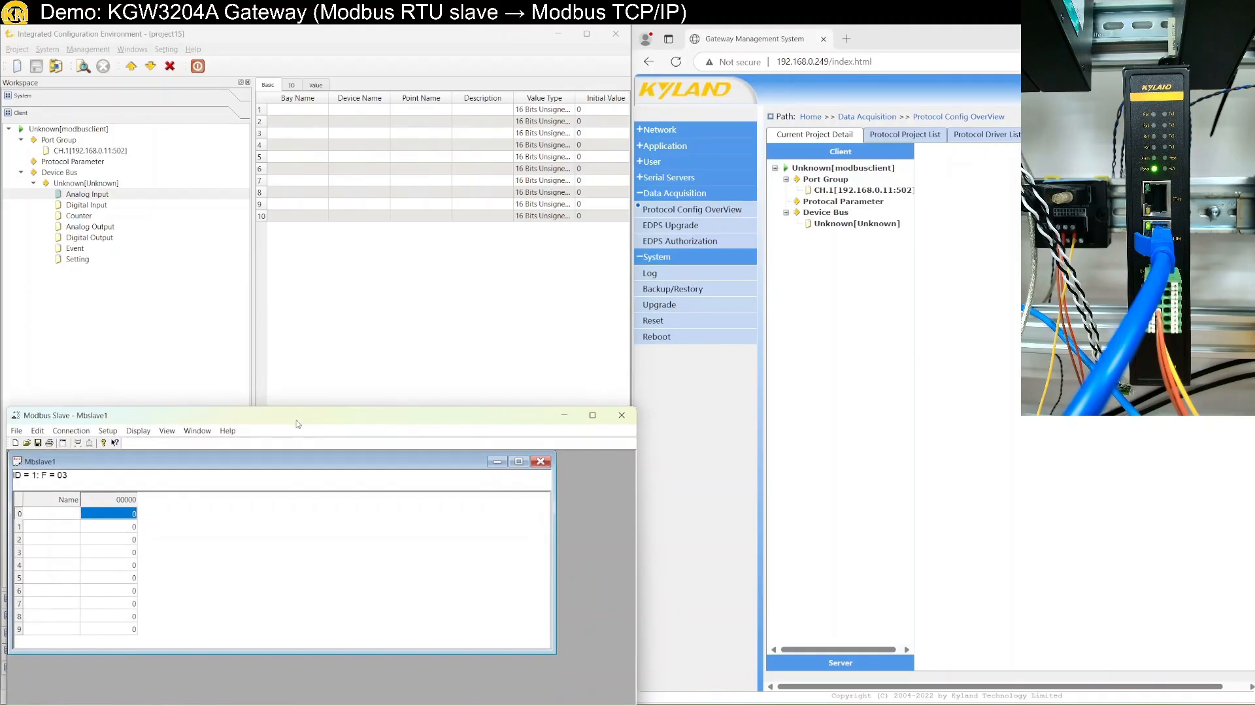
left_click(138, 431)
left_click(179, 603)
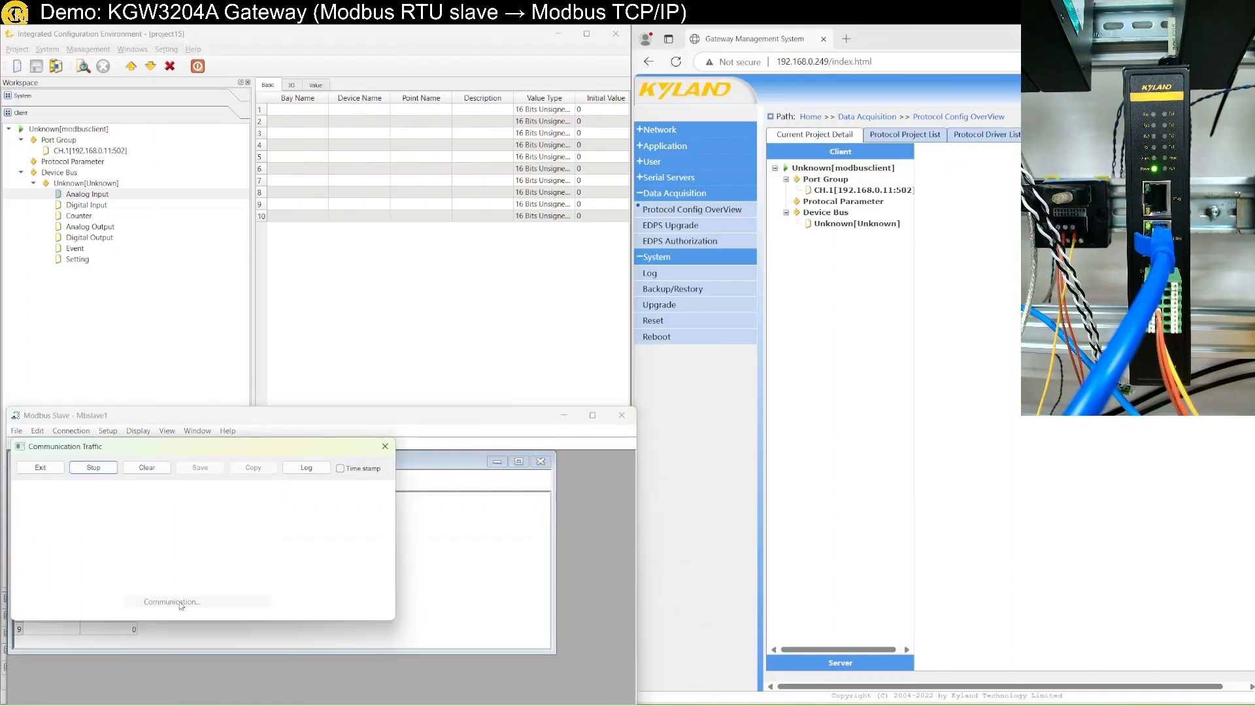
left_click_drag(181, 447, 423, 522)
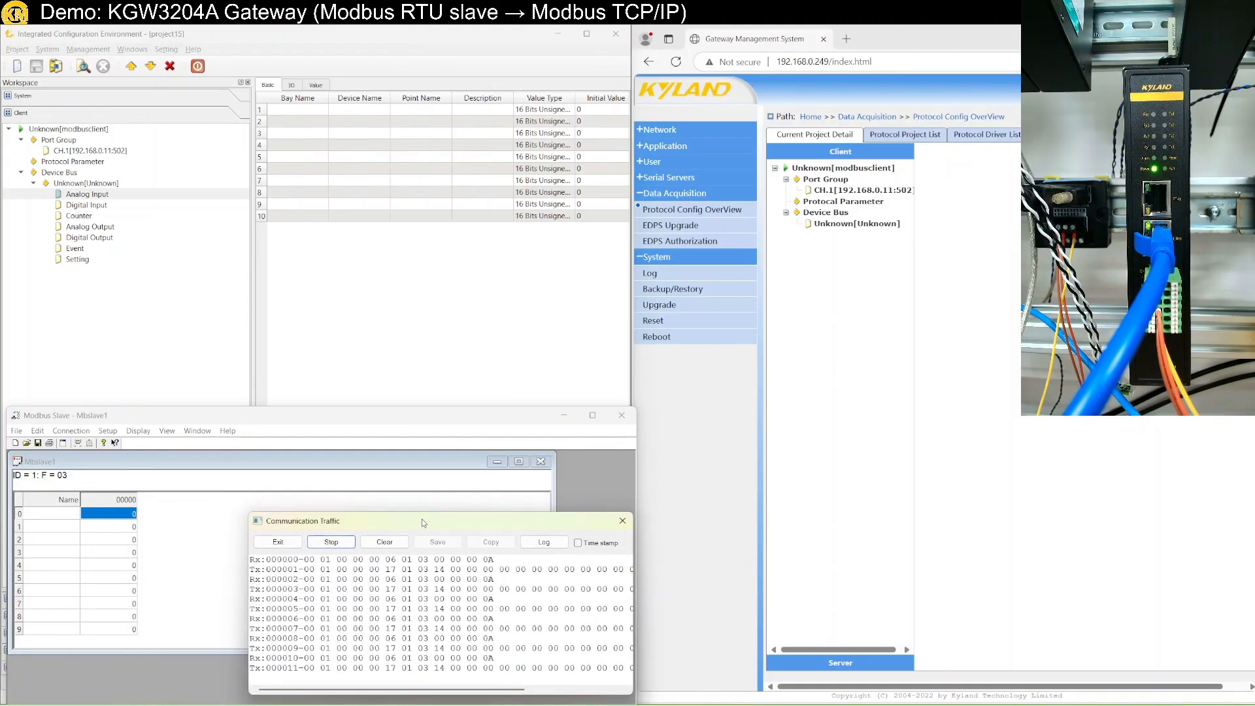
left_click(447, 380)
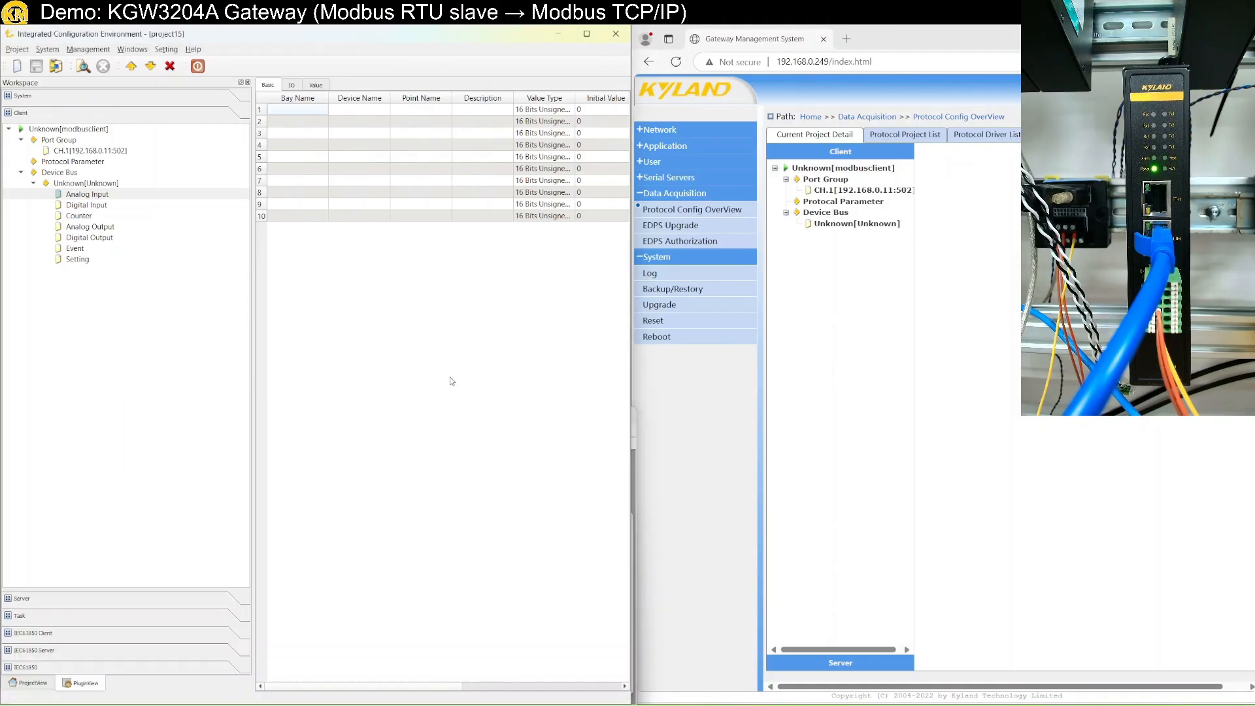
Connect EDPS to the gateway at 192.168.0.249 and view the ten points' live values.
left_click(316, 86)
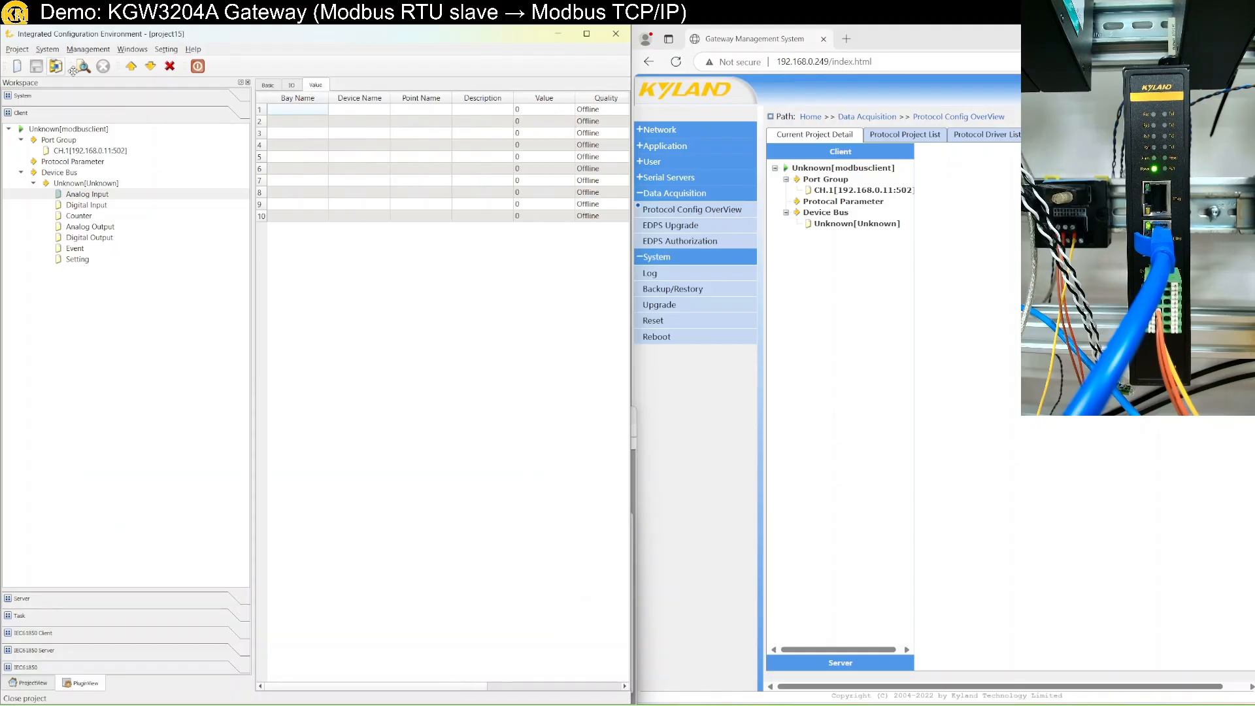
left_click(83, 66)
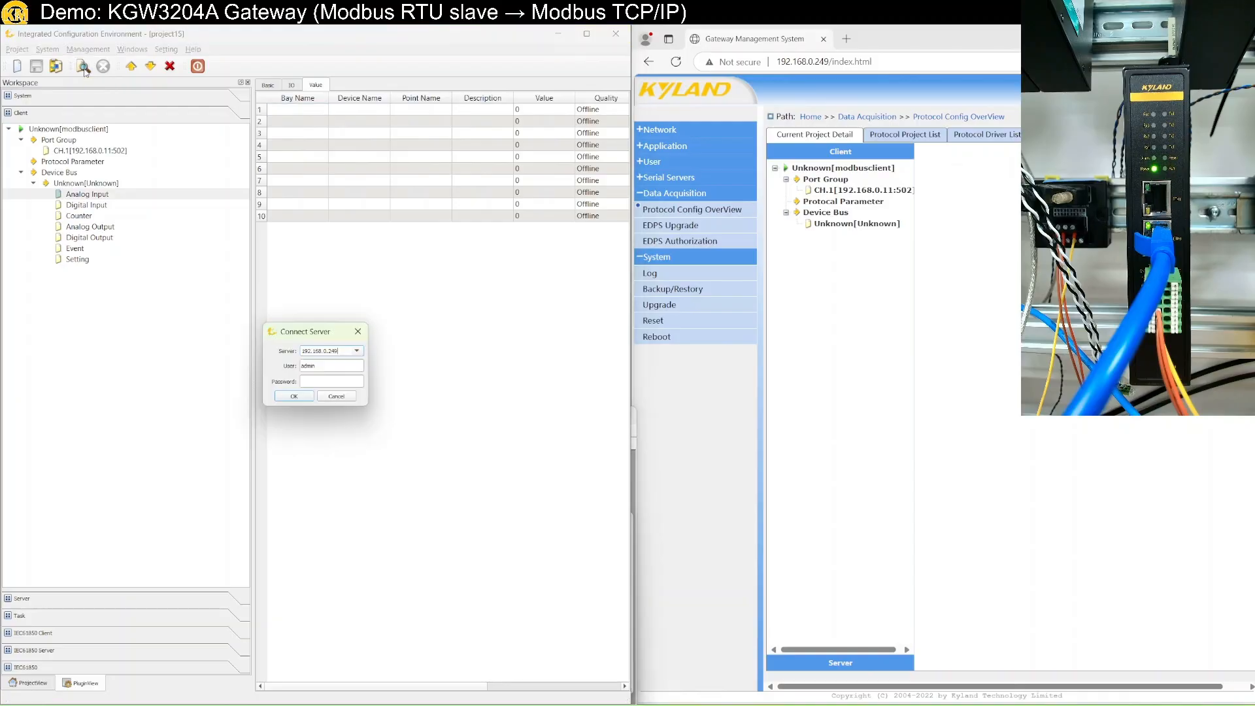
left_click(294, 396)
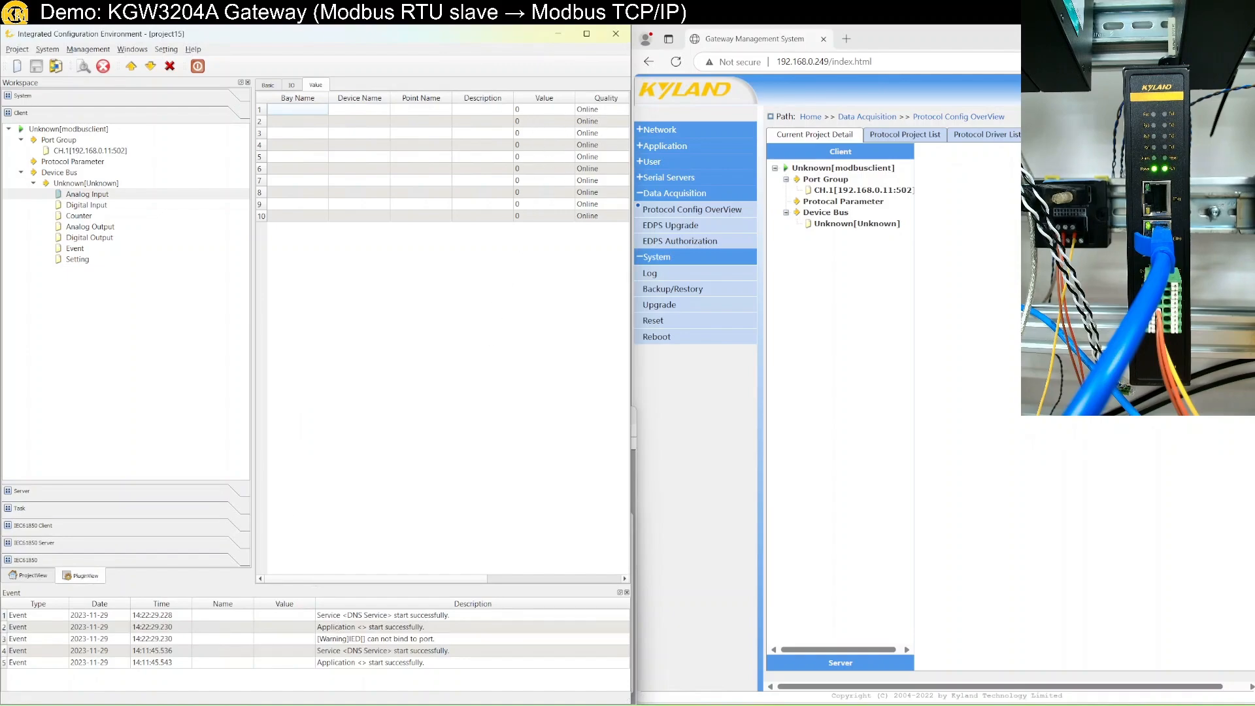
left_click(194, 705)
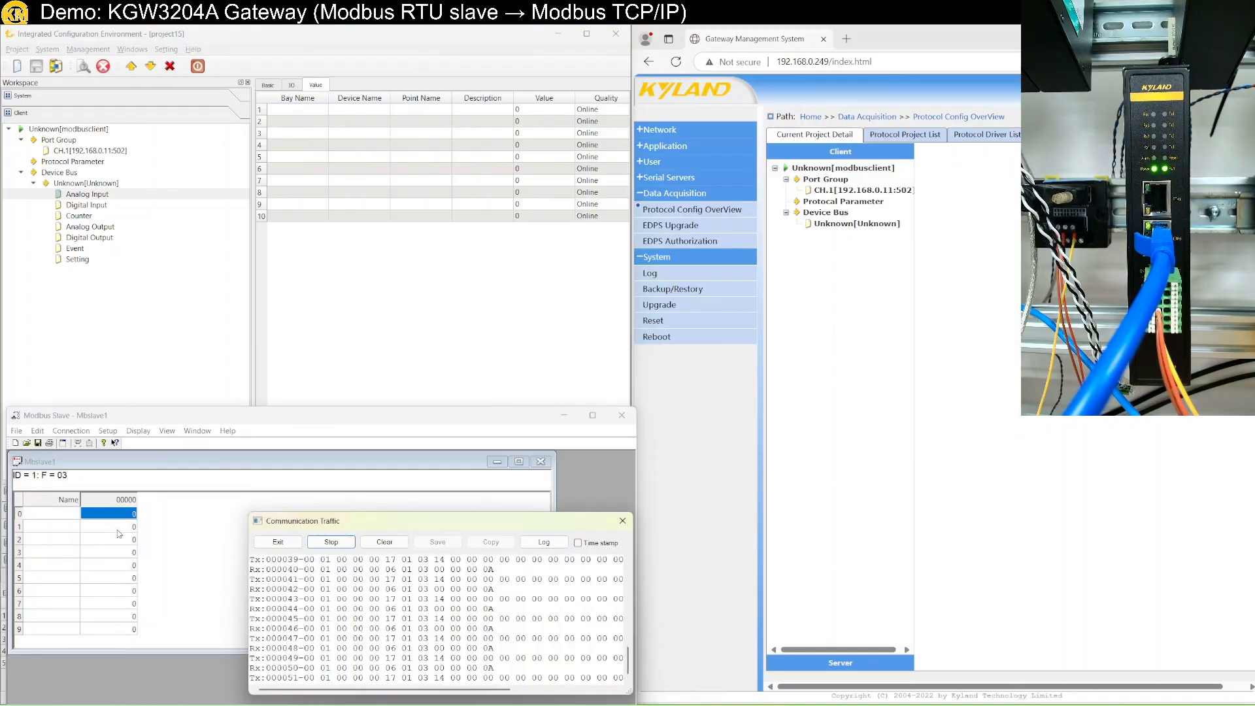
Write 11 into Modbus Slave register 1 and enter a new value for register 2.
double_click(119, 533)
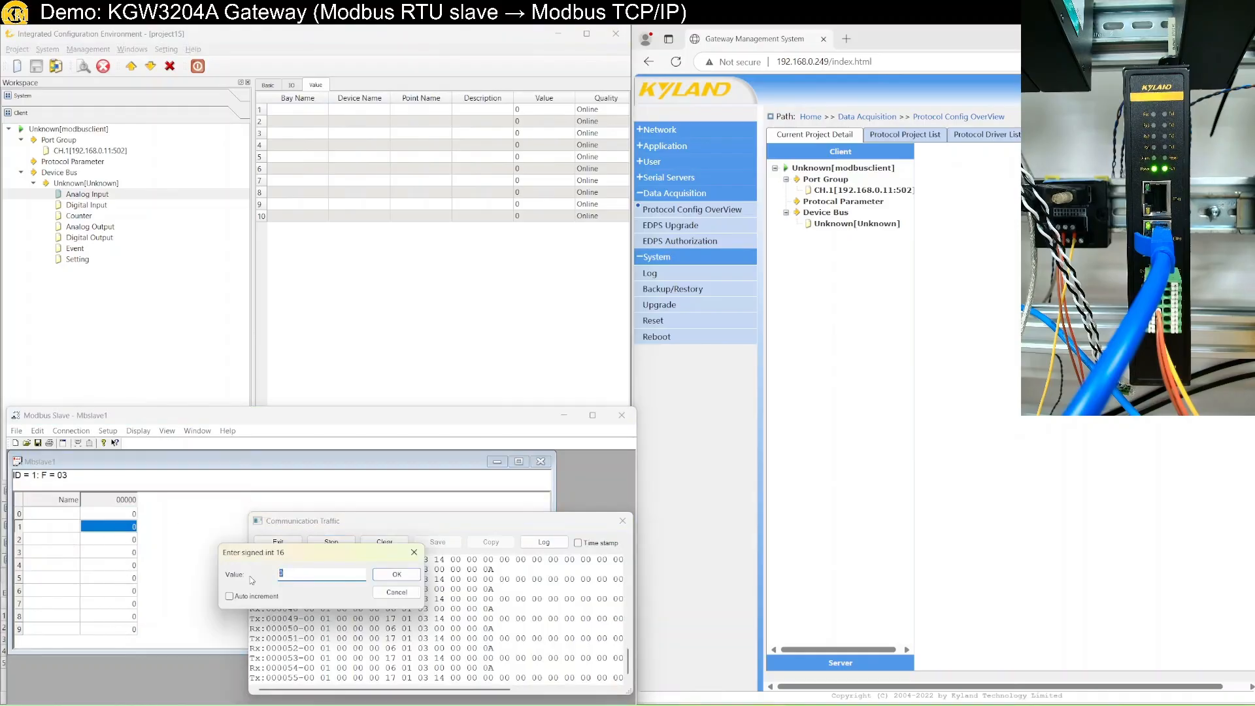
type("11")
key("Return")
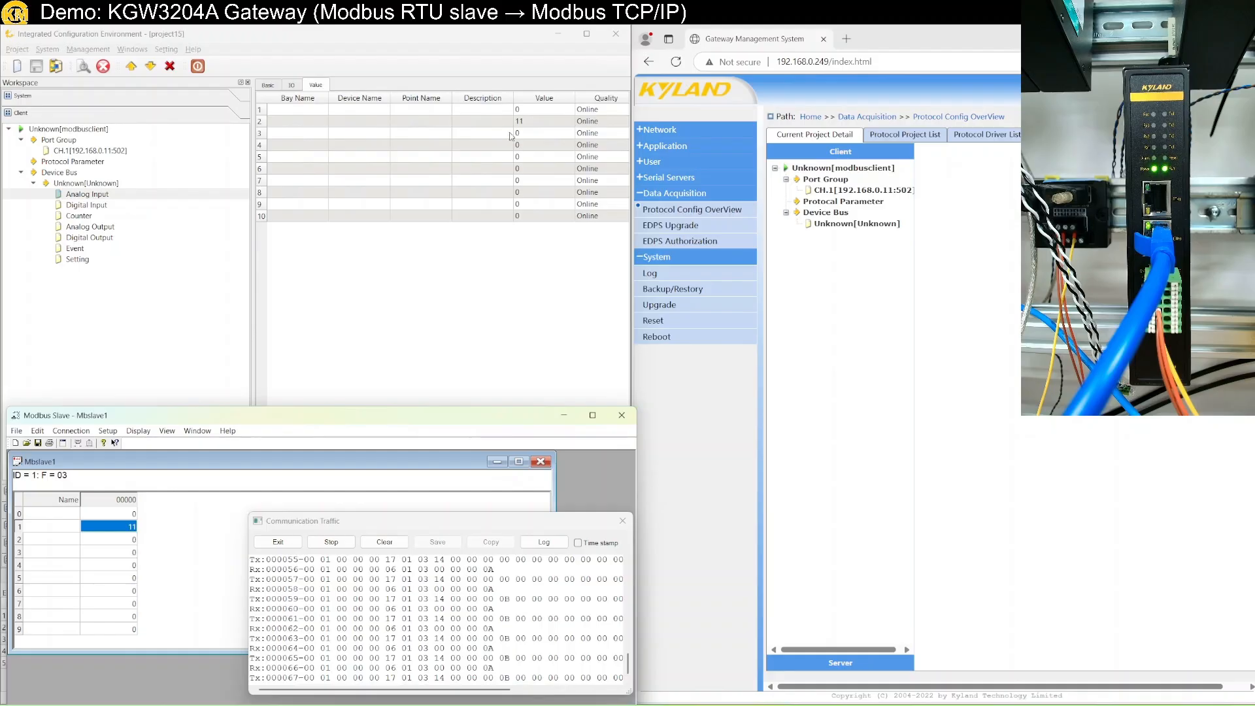
double_click(116, 539)
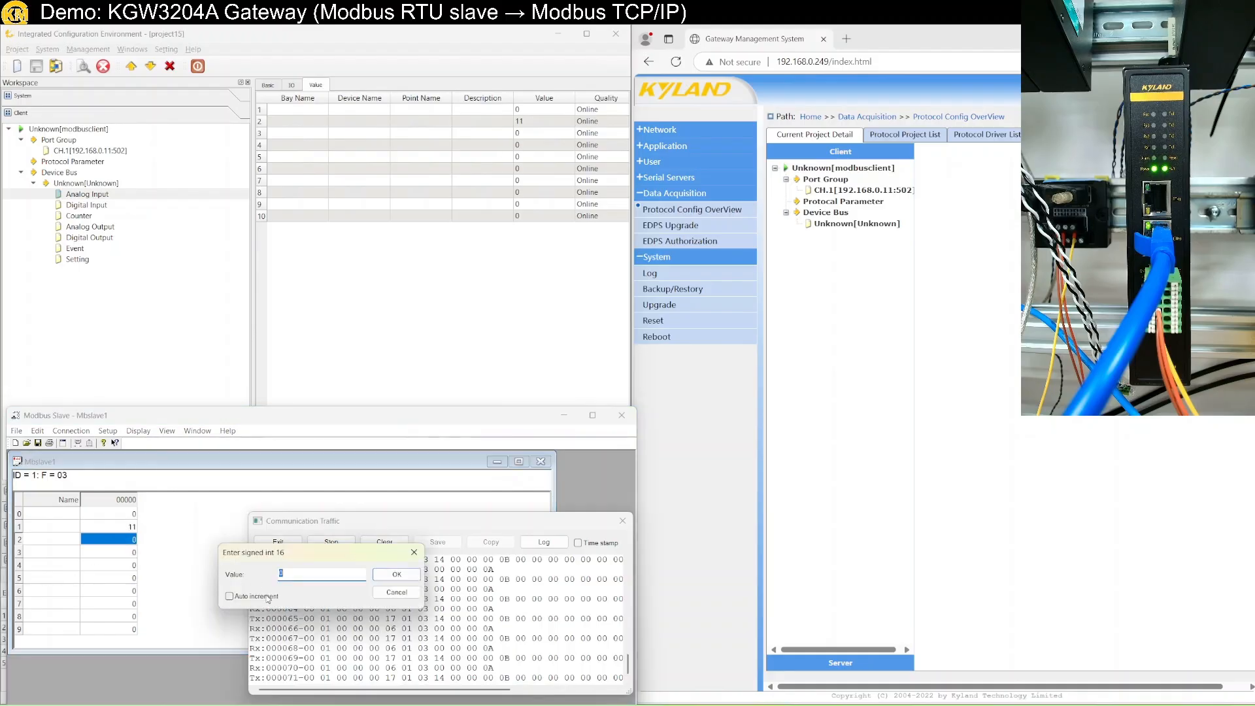
type("1")
left_click(392, 574)
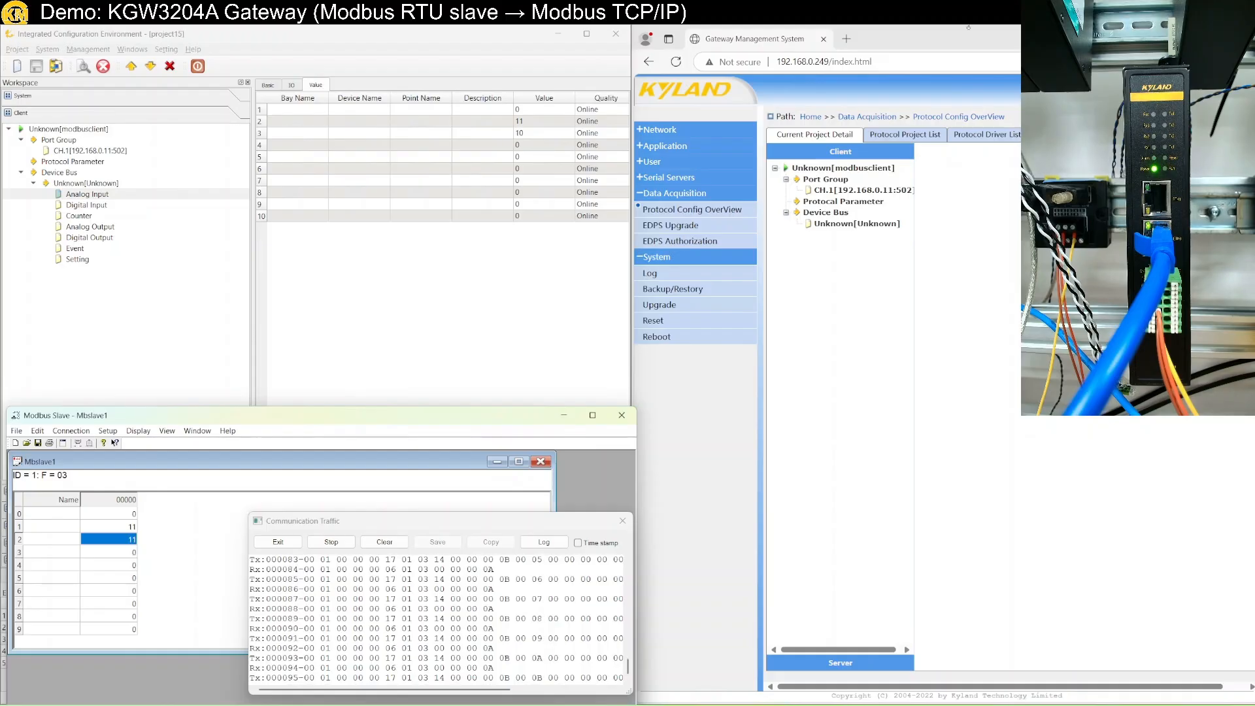
left_click(981, 34)
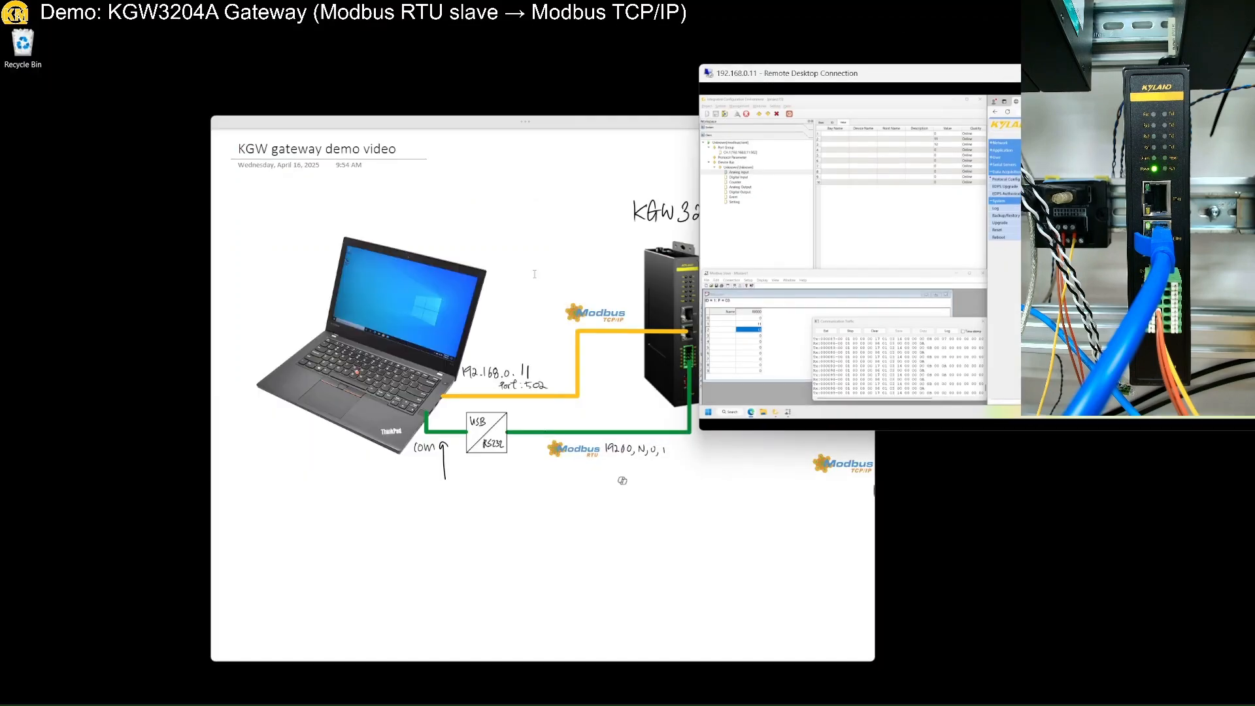
left_click(461, 135)
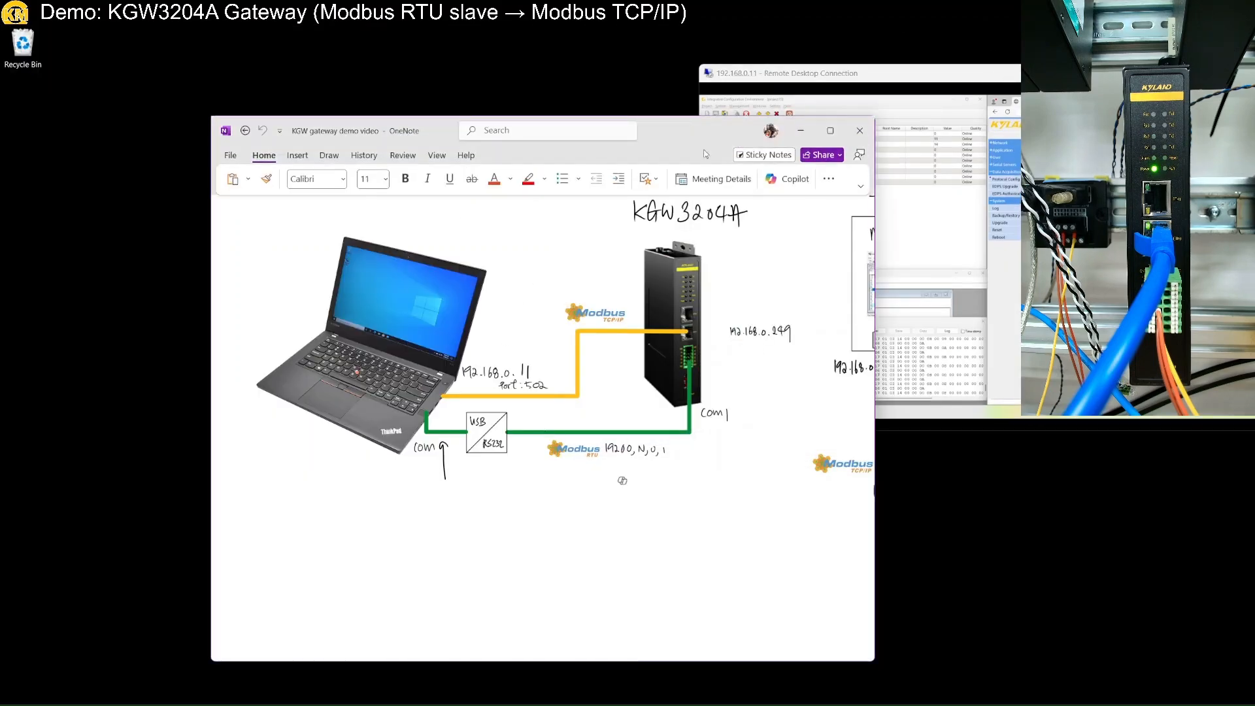
left_click(830, 137)
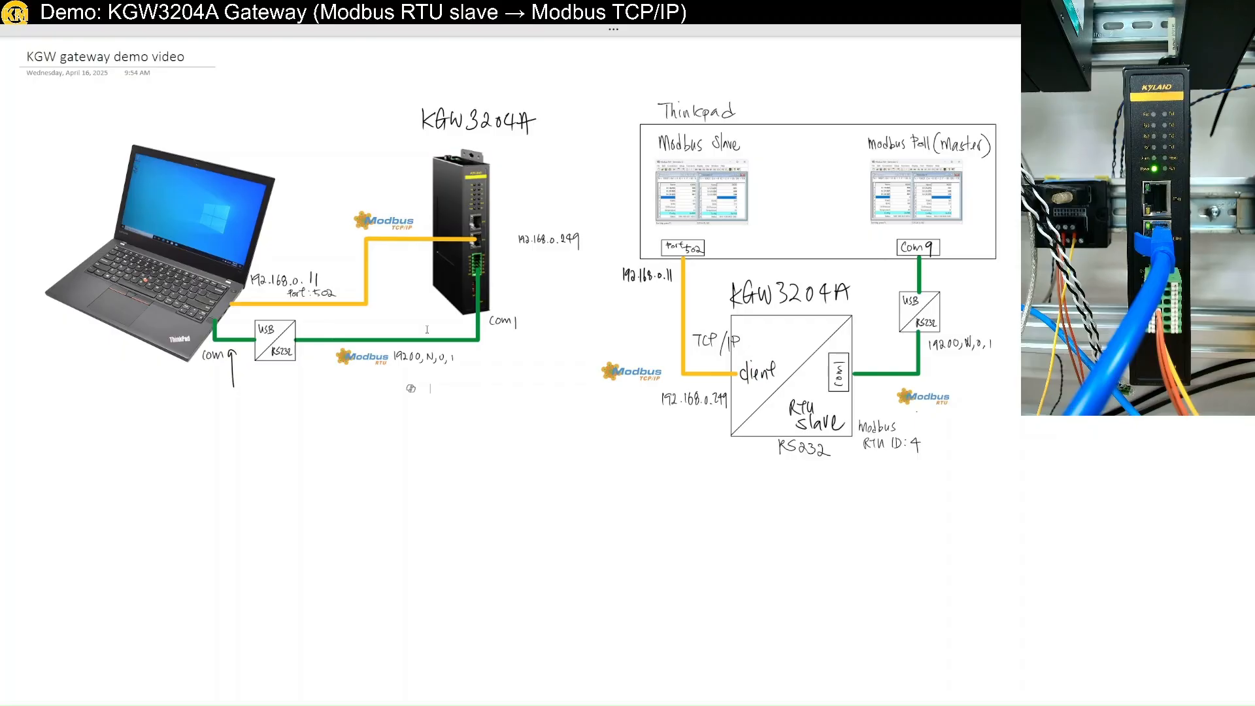
scroll(414, 365, "up", 5)
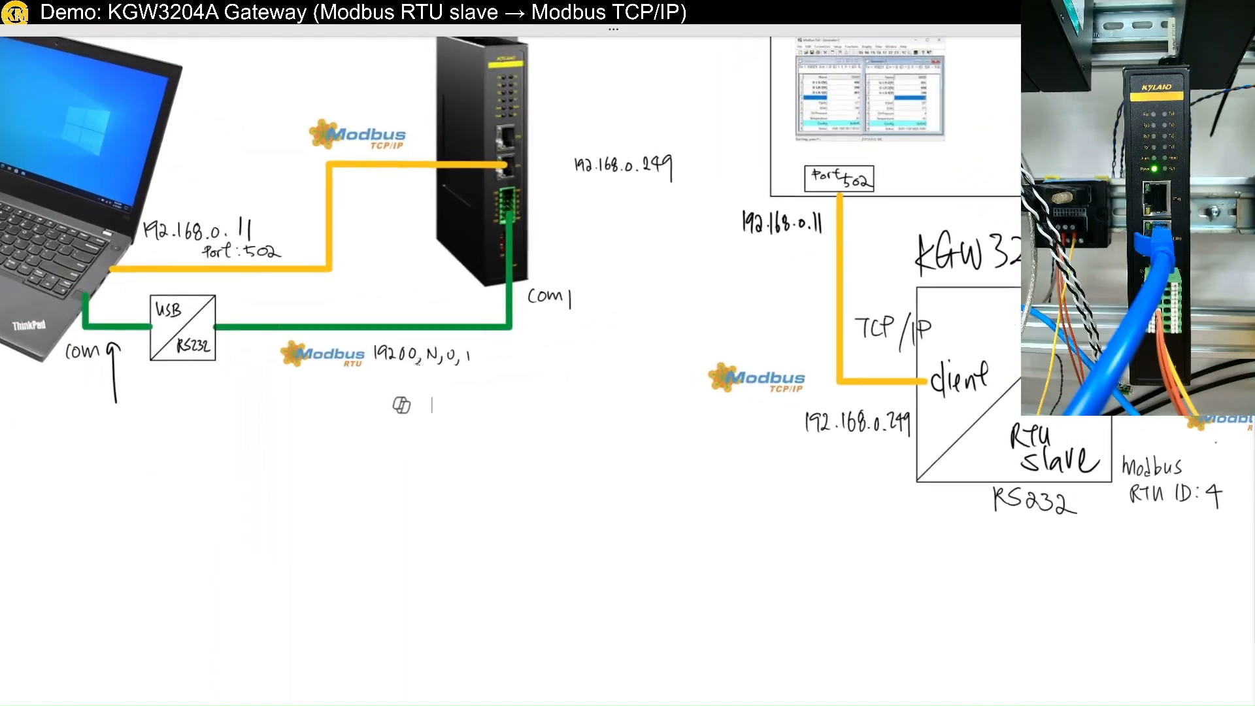
scroll(413, 363, "right", 5)
scroll(412, 360, "up", 2)
scroll(412, 358, "up", 2)
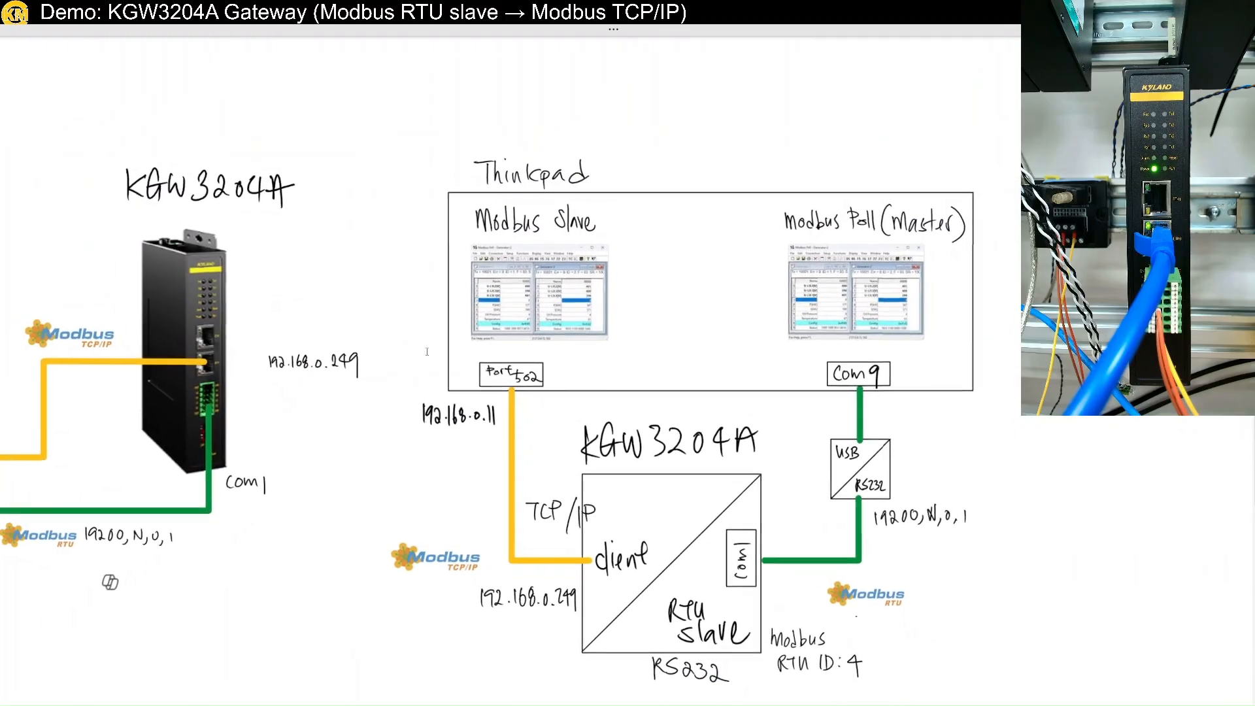
scroll(536, 377, "down", 1)
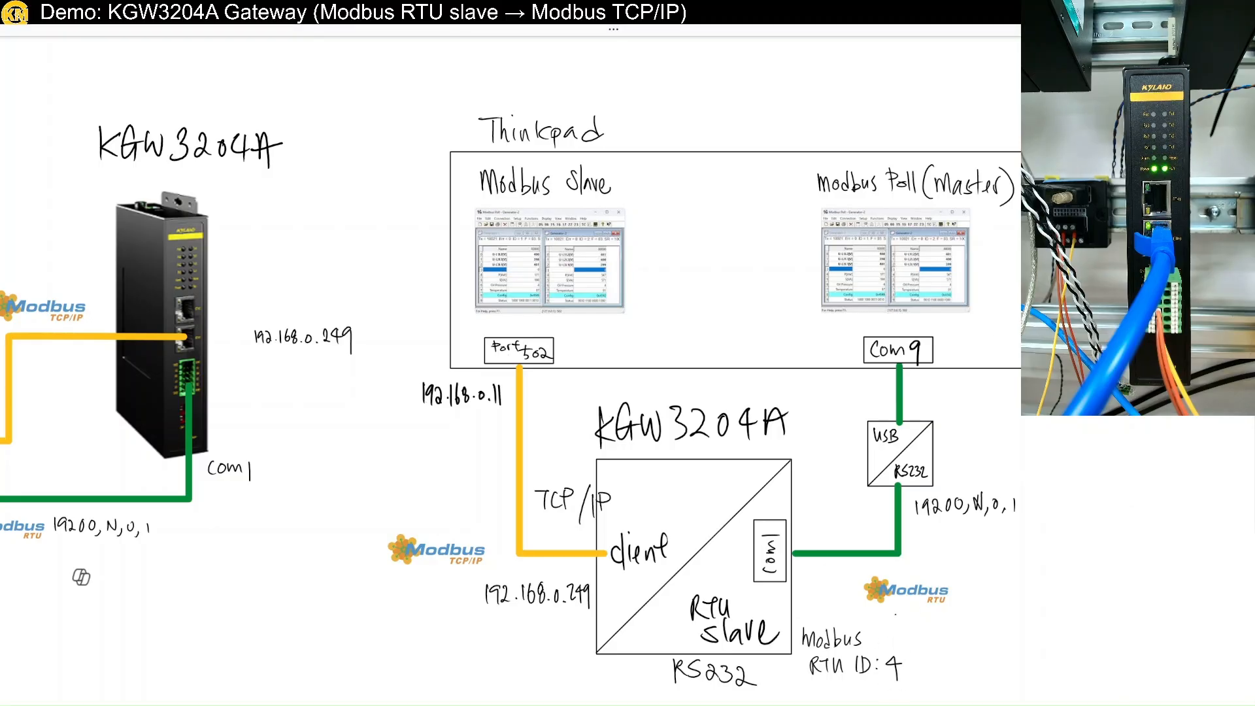
left_click(1242, 30)
double_click(1079, 73)
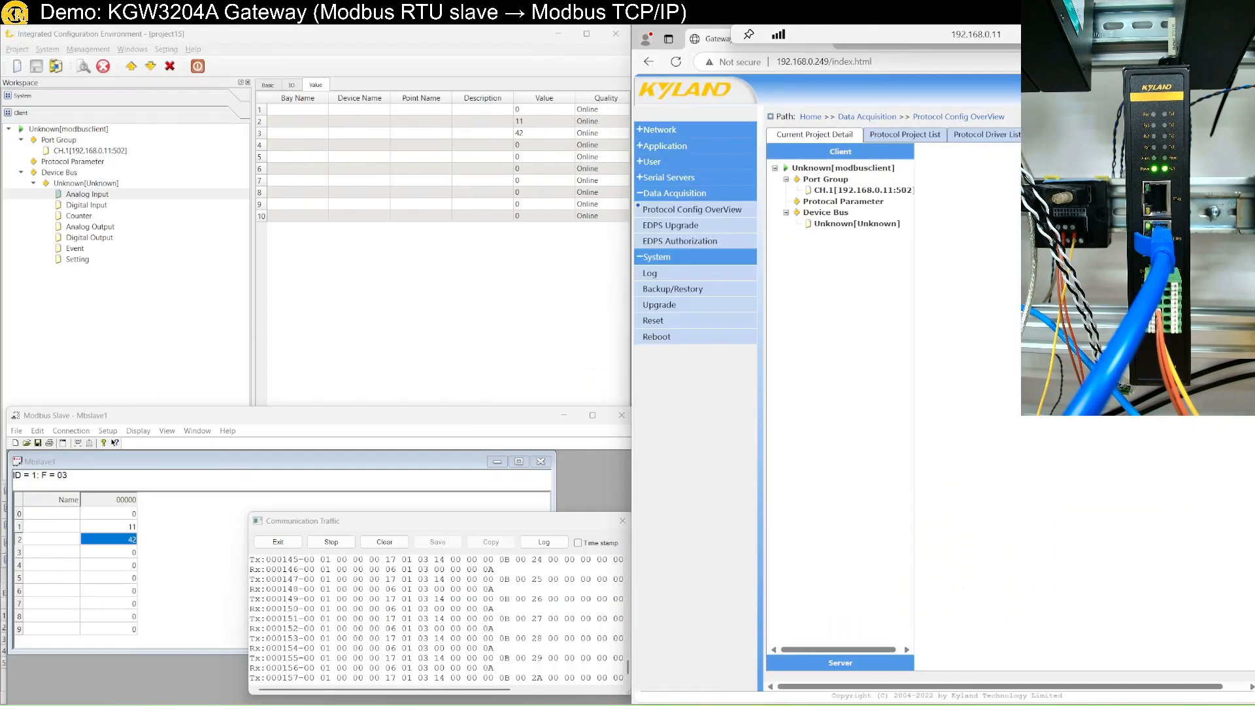
Create a new Modbus server in the workspace's server section.
left_click(98, 312)
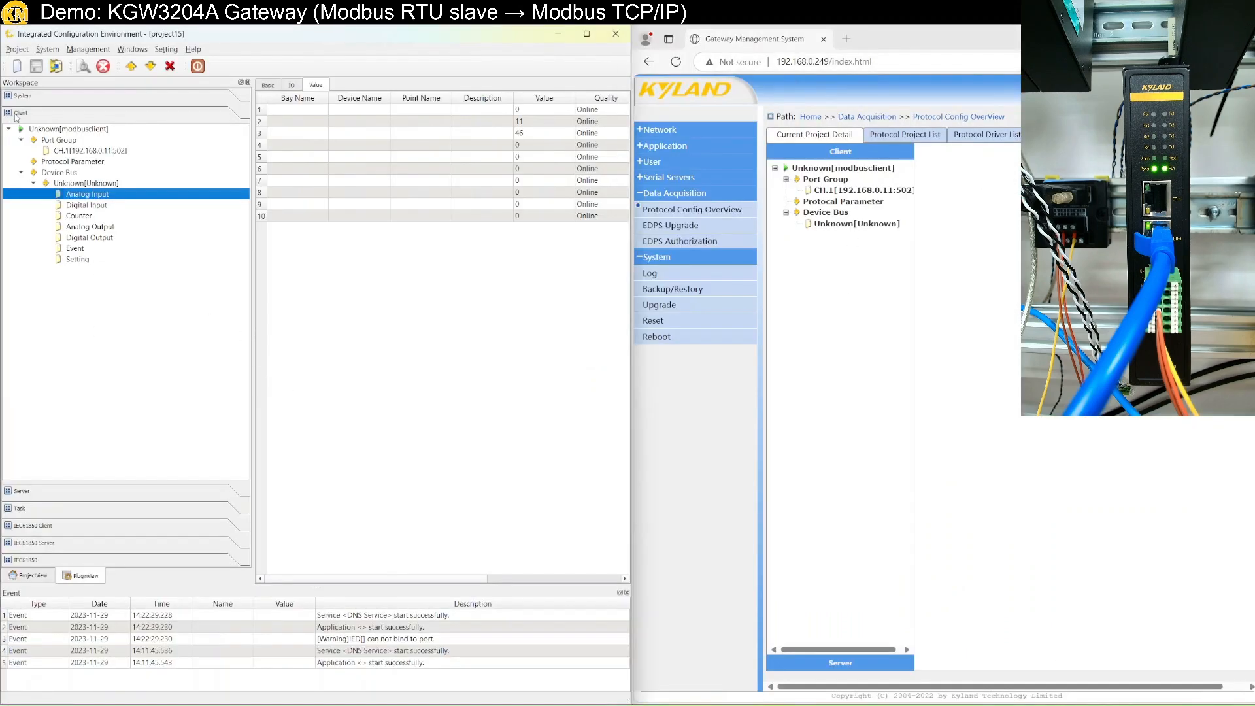
left_click(9, 130)
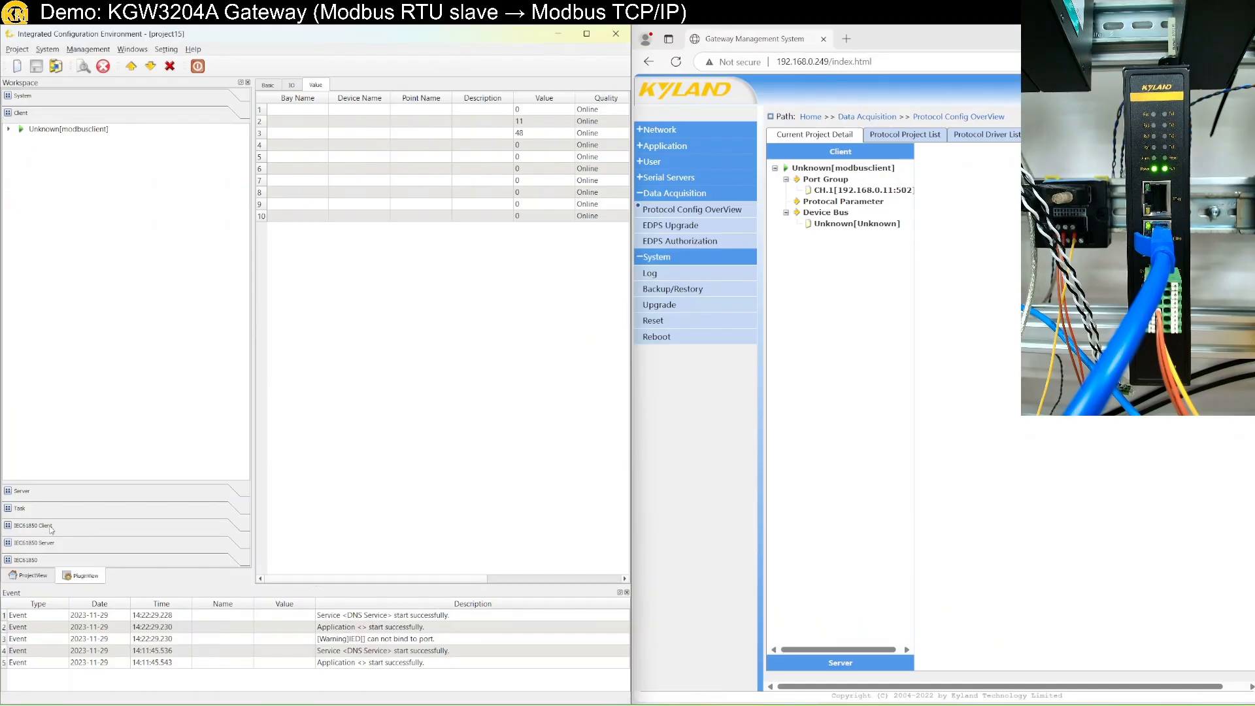
left_click(60, 491)
right_click(78, 288)
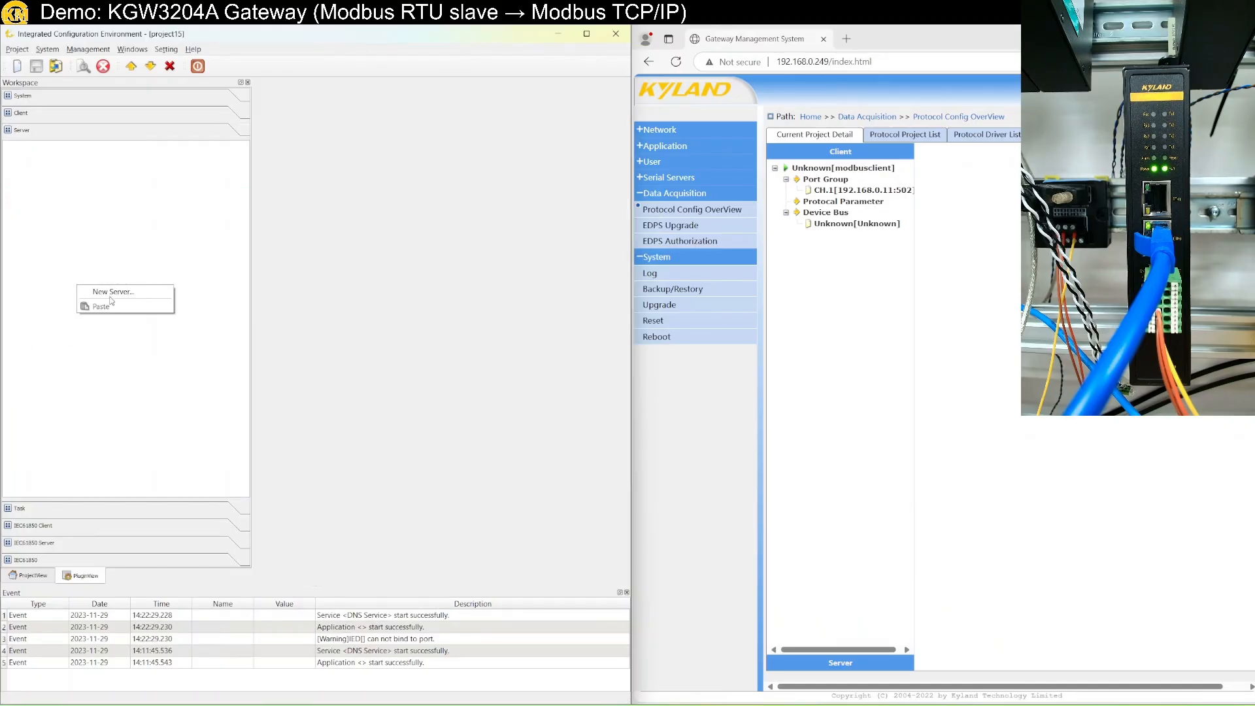
left_click(111, 294)
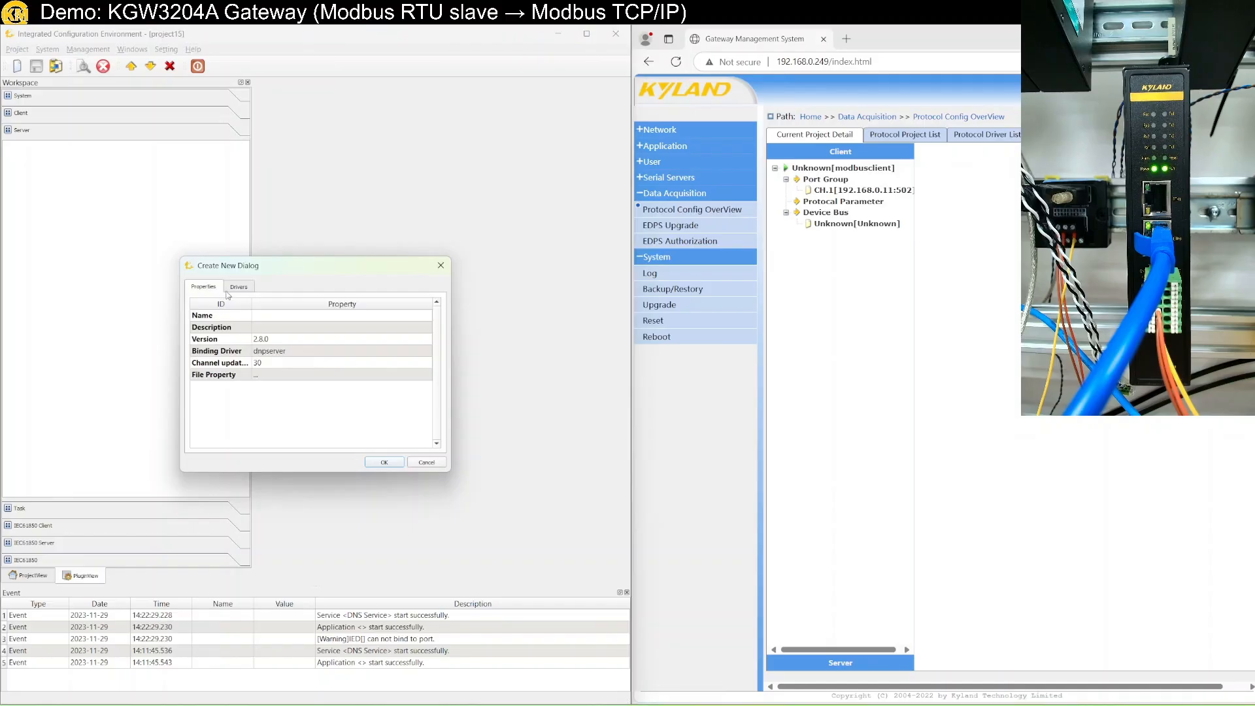
left_click(239, 287)
left_click(221, 376)
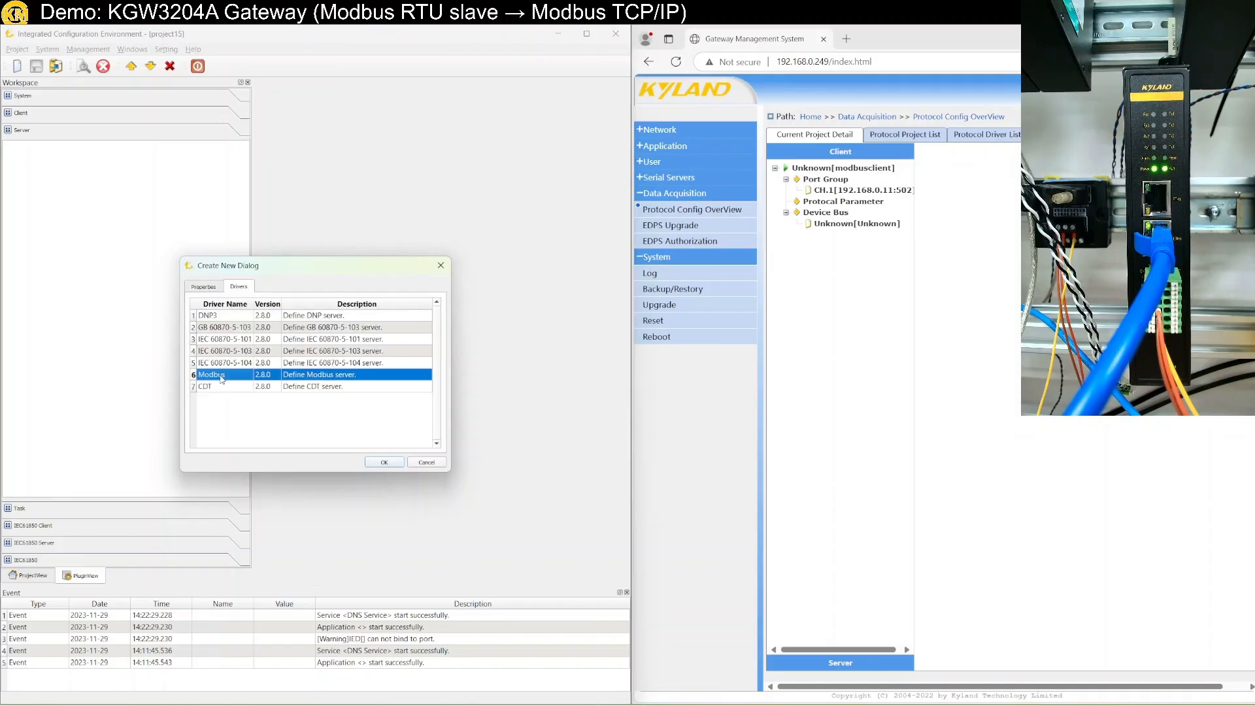
left_click(368, 462)
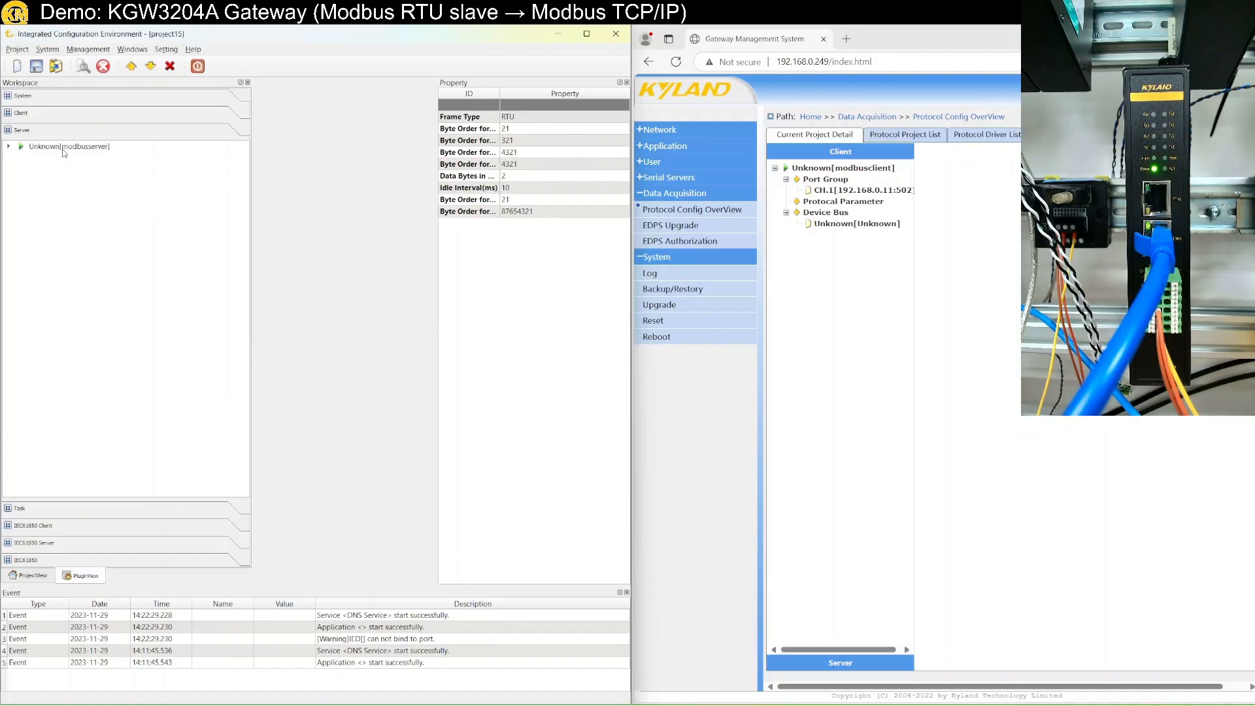
double_click(63, 148)
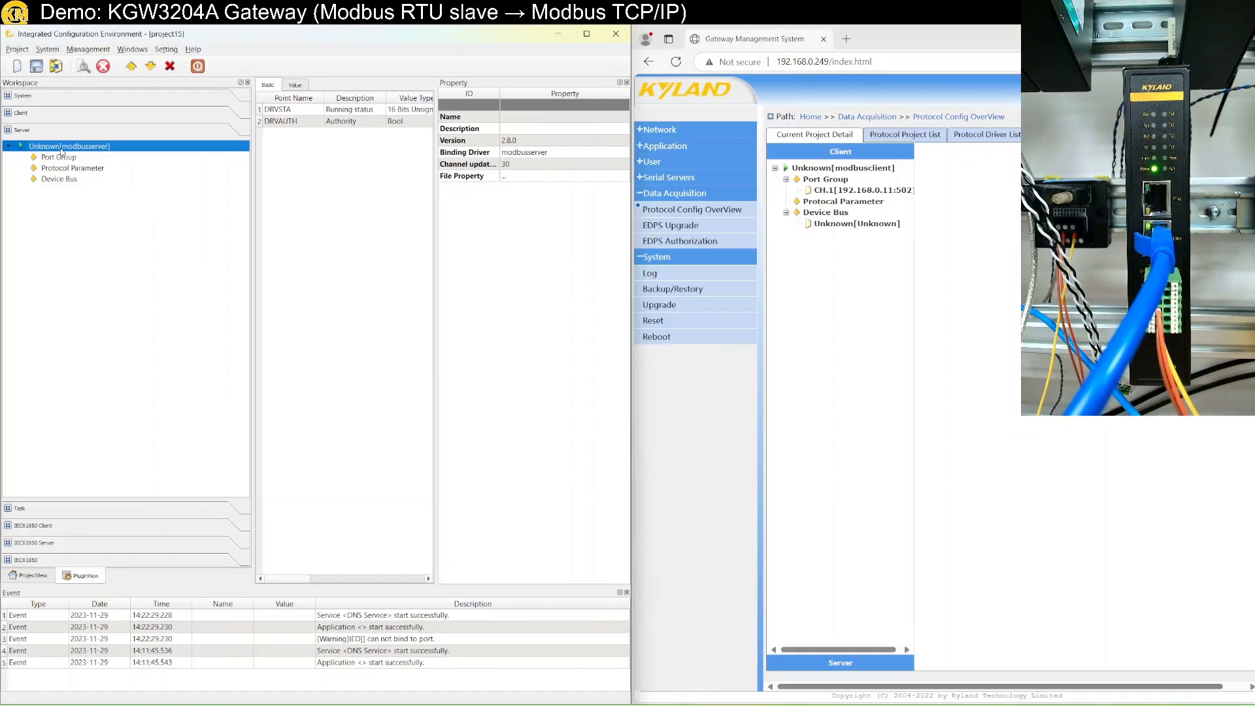
Add serial channel CH.1 under Port Group on COM1, RS232, 19200 baud.
left_click(59, 158)
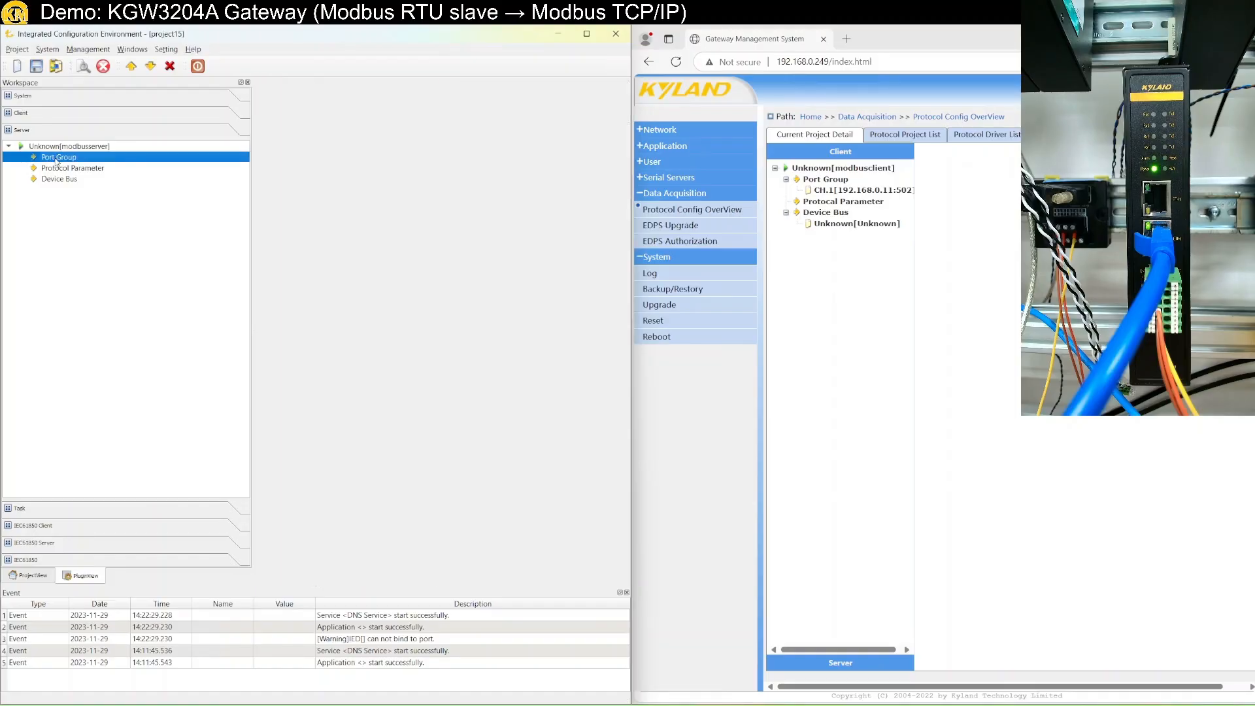
right_click(56, 160)
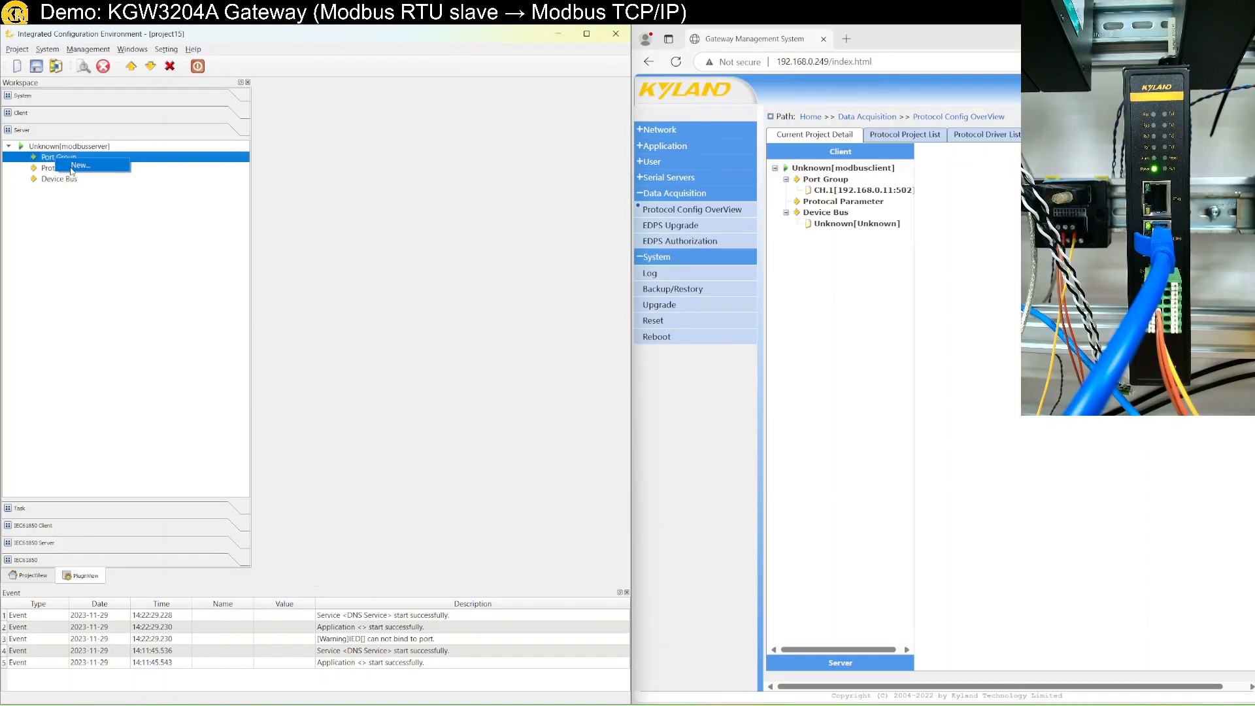
left_click(79, 165)
left_click(290, 326)
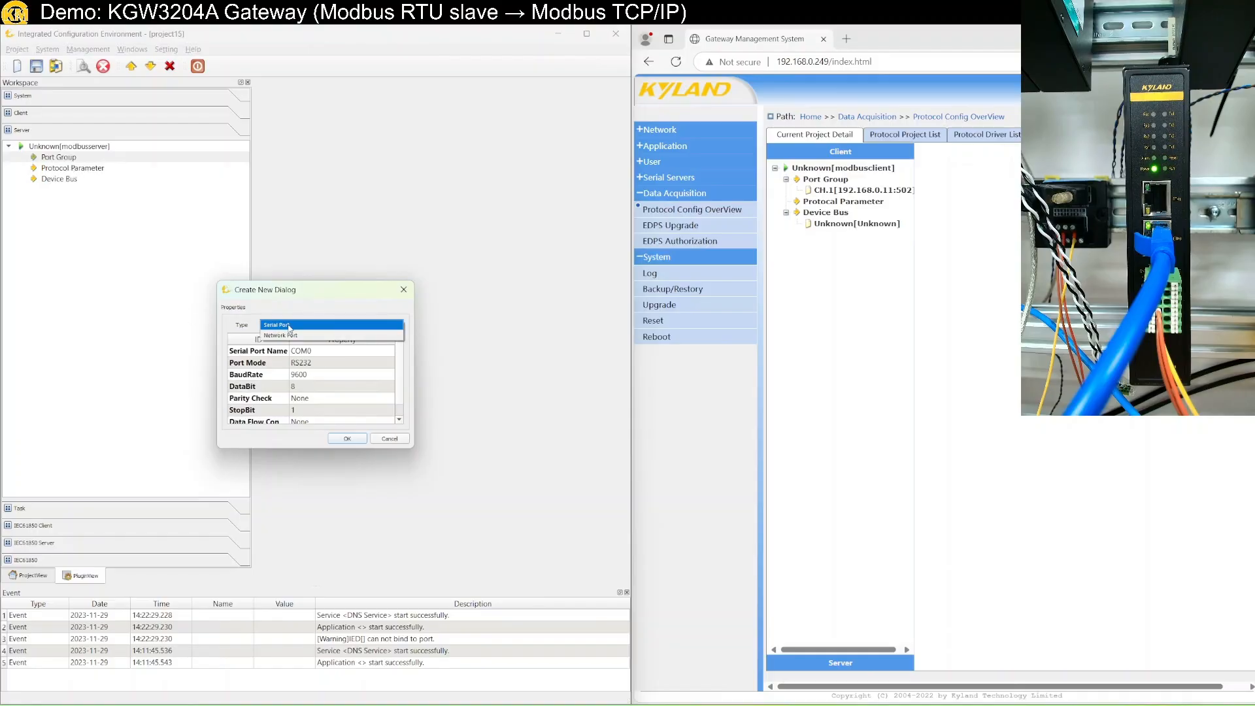
left_click(290, 325)
left_click(339, 351)
left_click(339, 353)
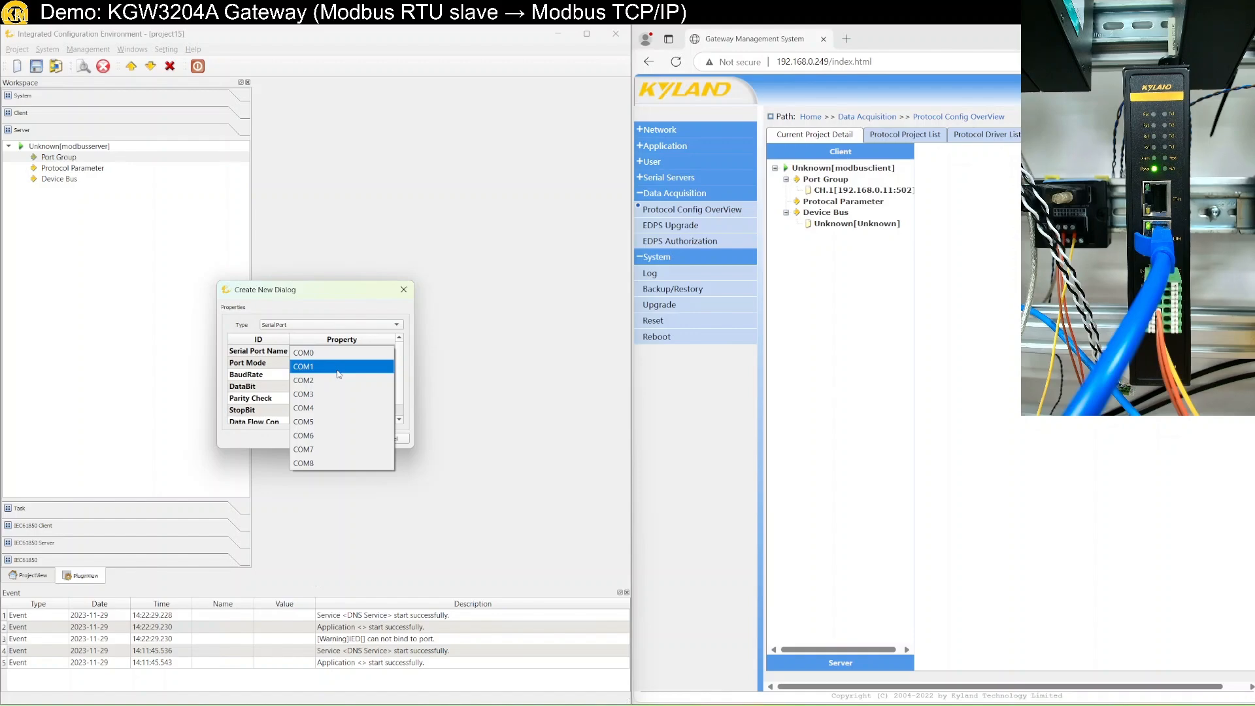
left_click(339, 371)
left_click(313, 375)
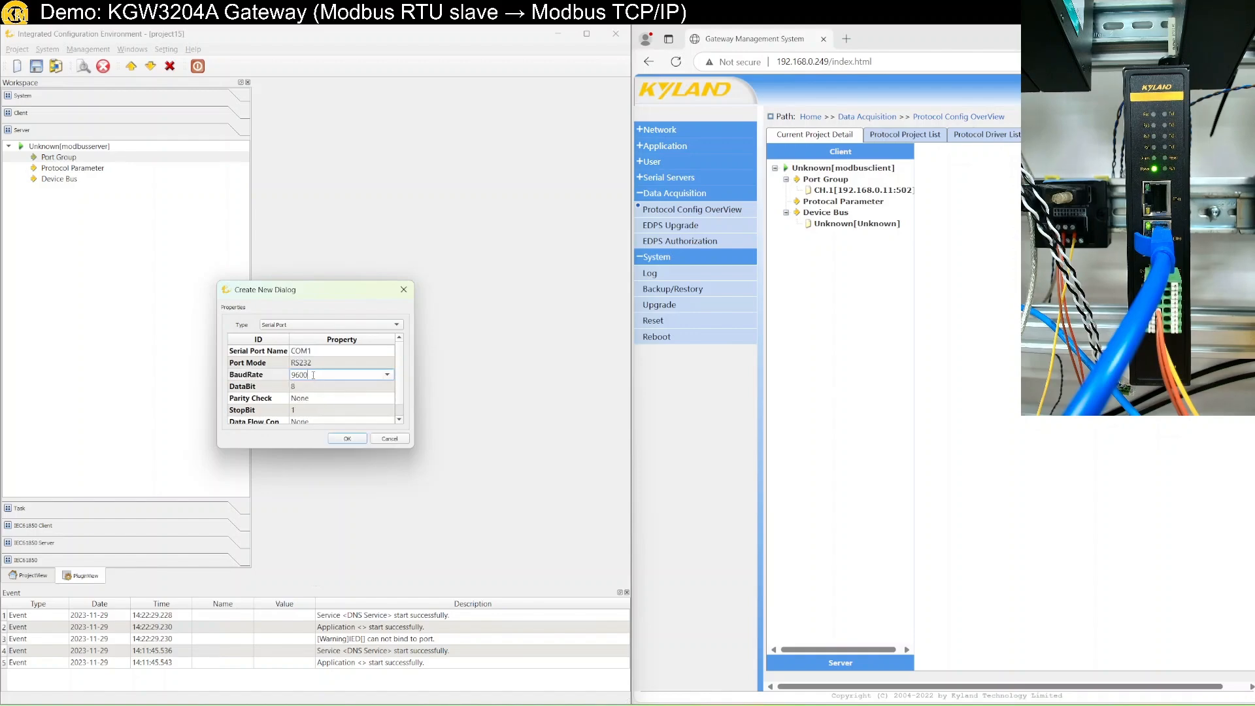
left_click(387, 374)
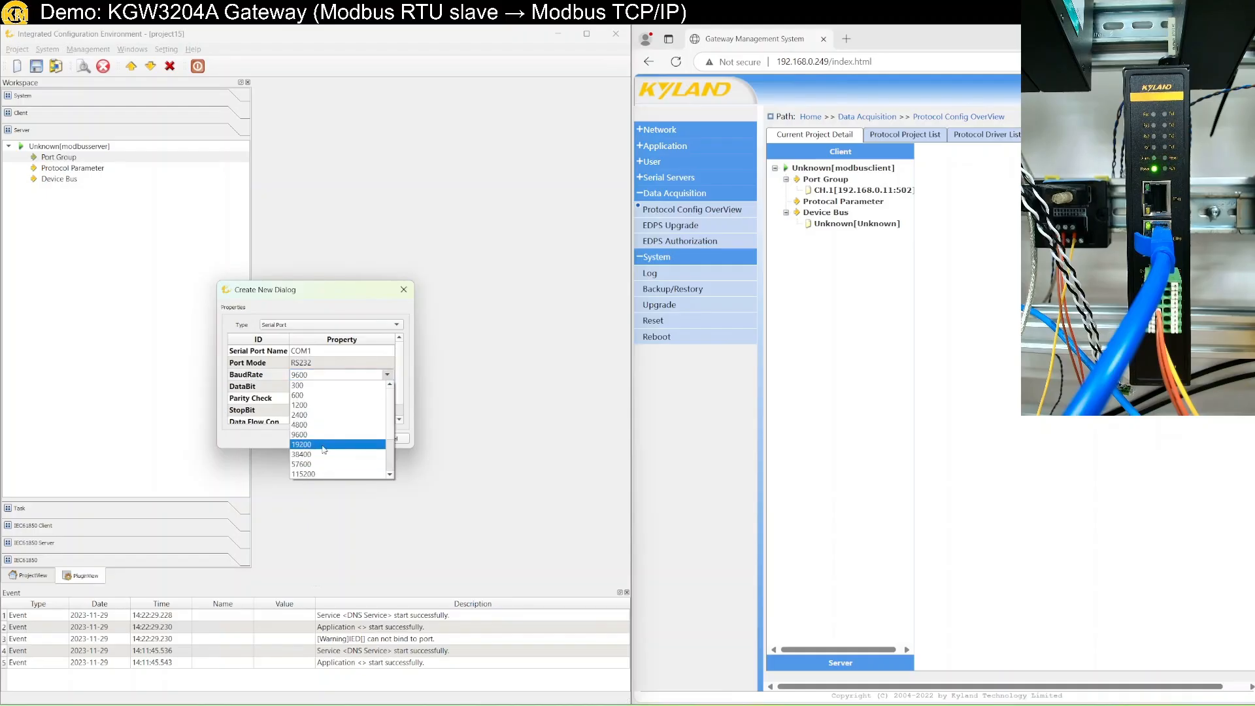
left_click(324, 445)
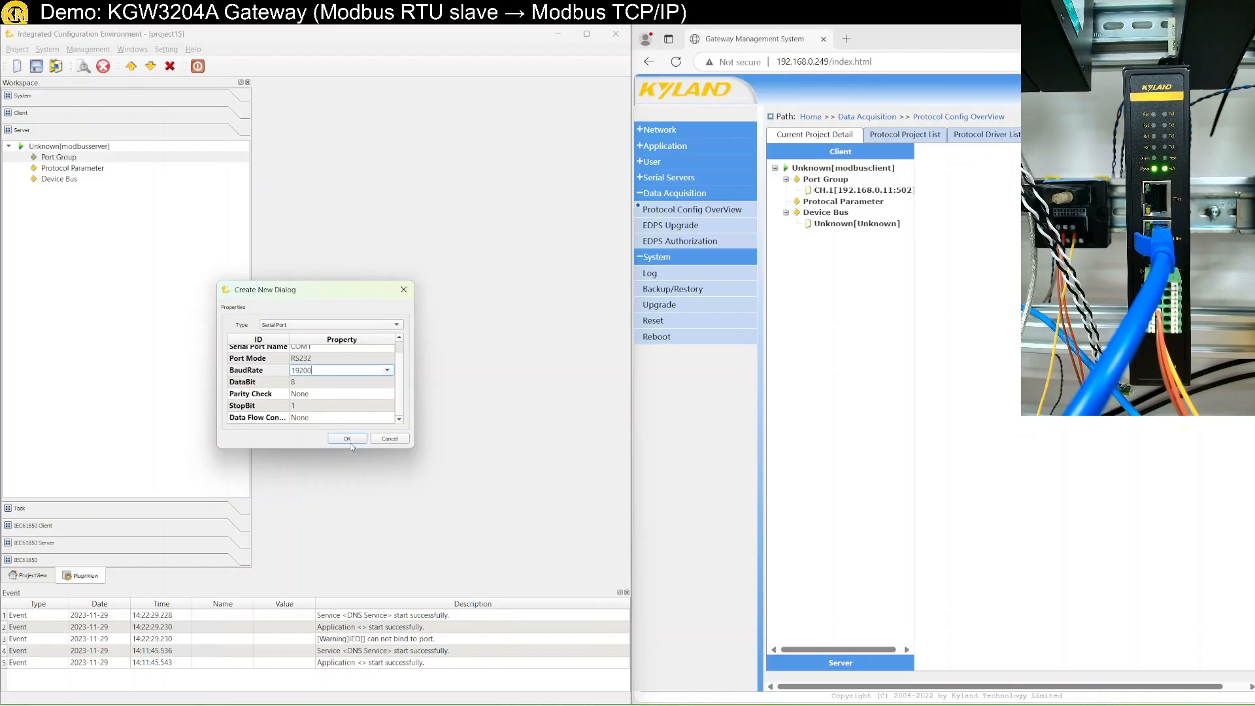
left_click(347, 439)
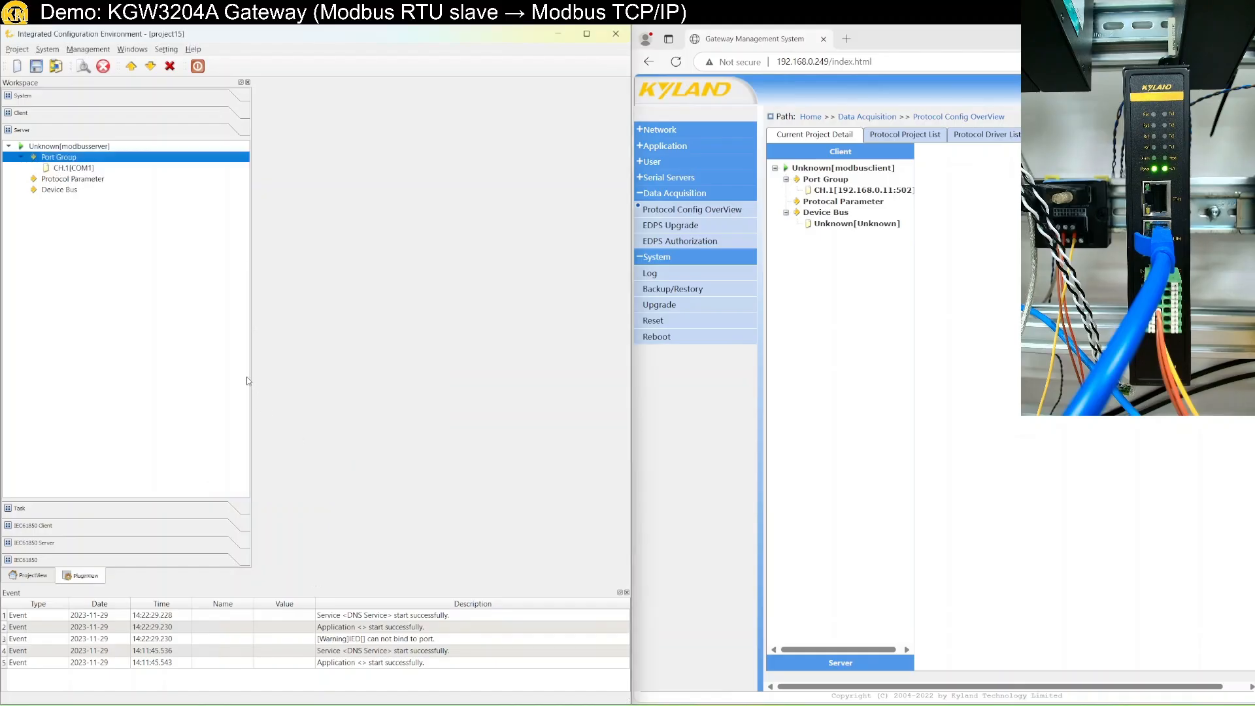
Review the COM1 channel's protocol parameters.
left_click(90, 178)
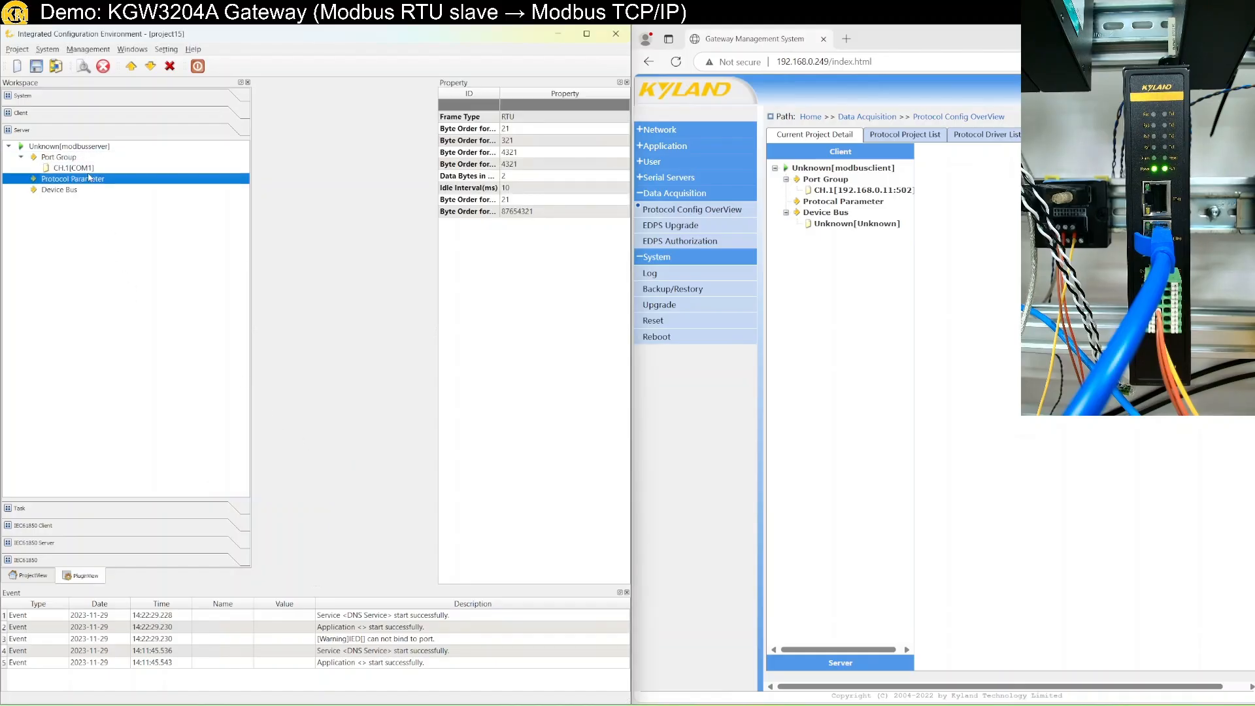
left_click(89, 171)
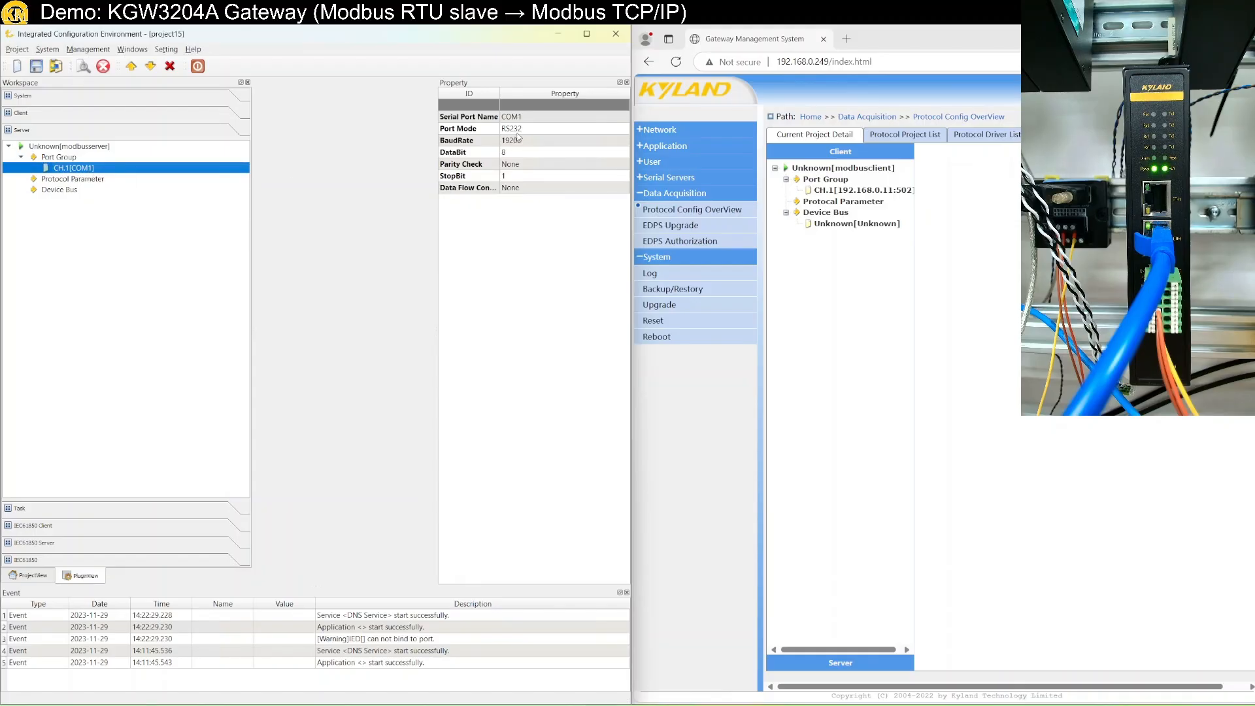
left_click(81, 181)
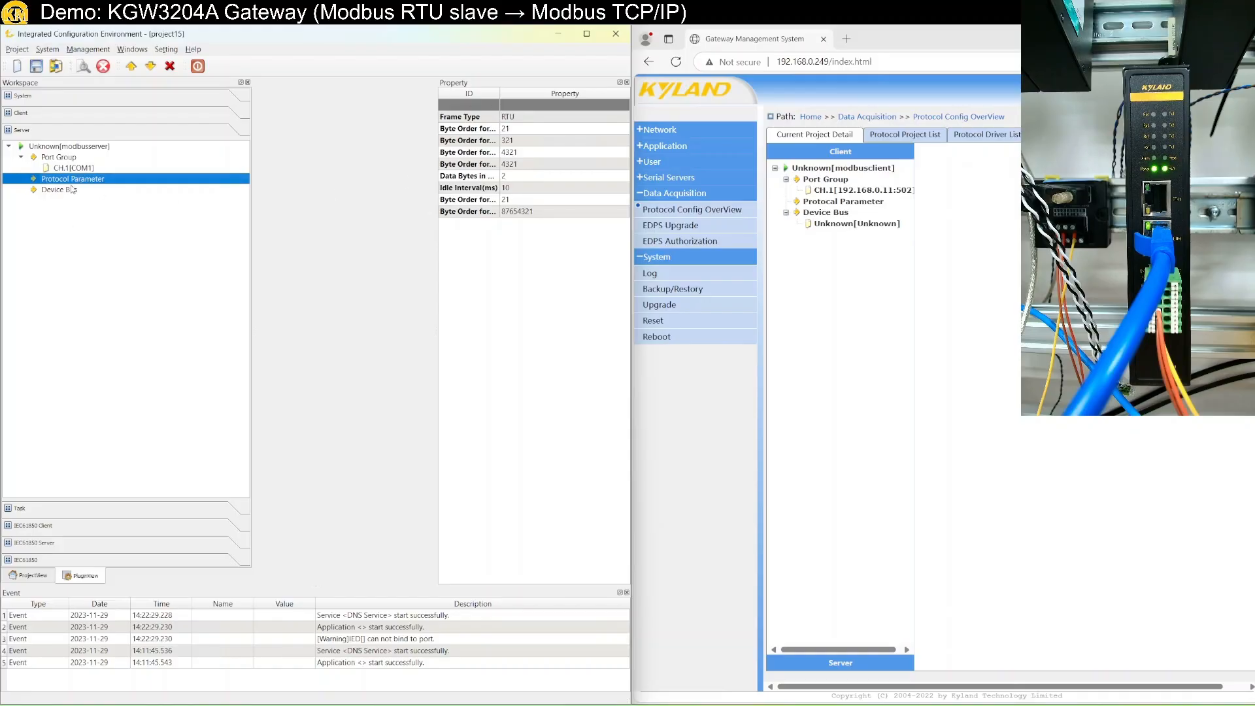
Add a new Unknown device with forward point groups under Device Bus.
left_click(71, 190)
right_click(71, 189)
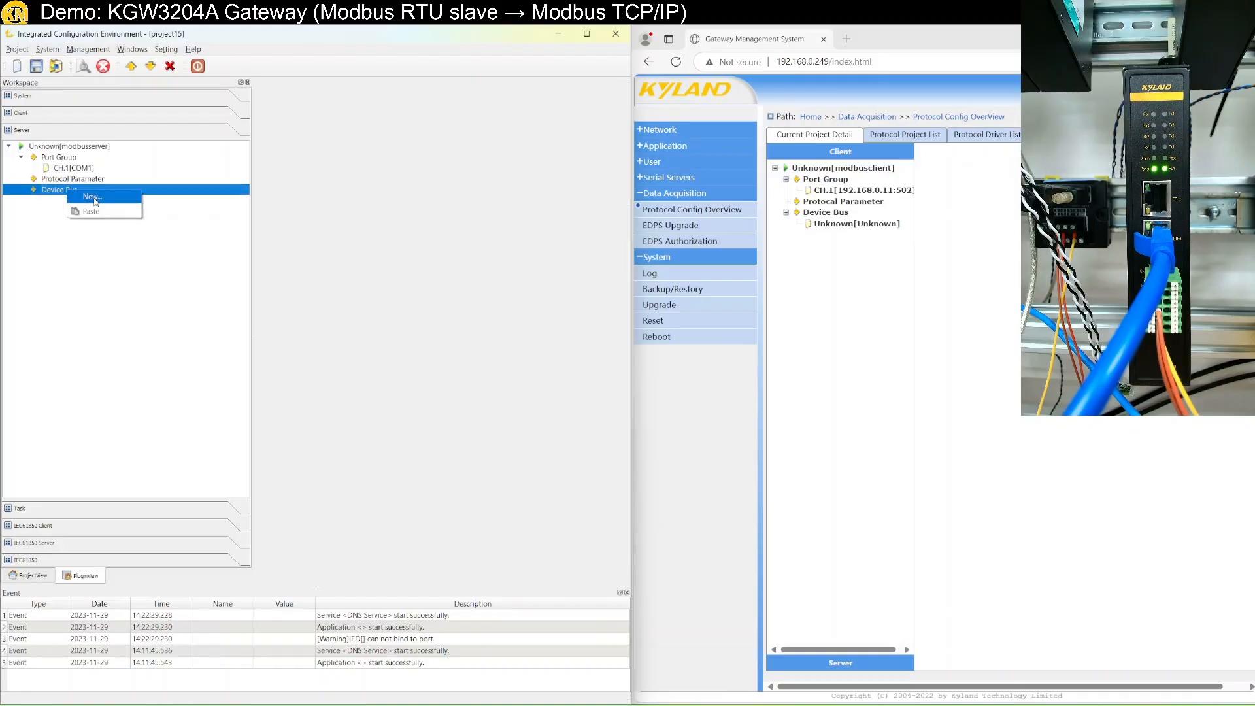
left_click(96, 202)
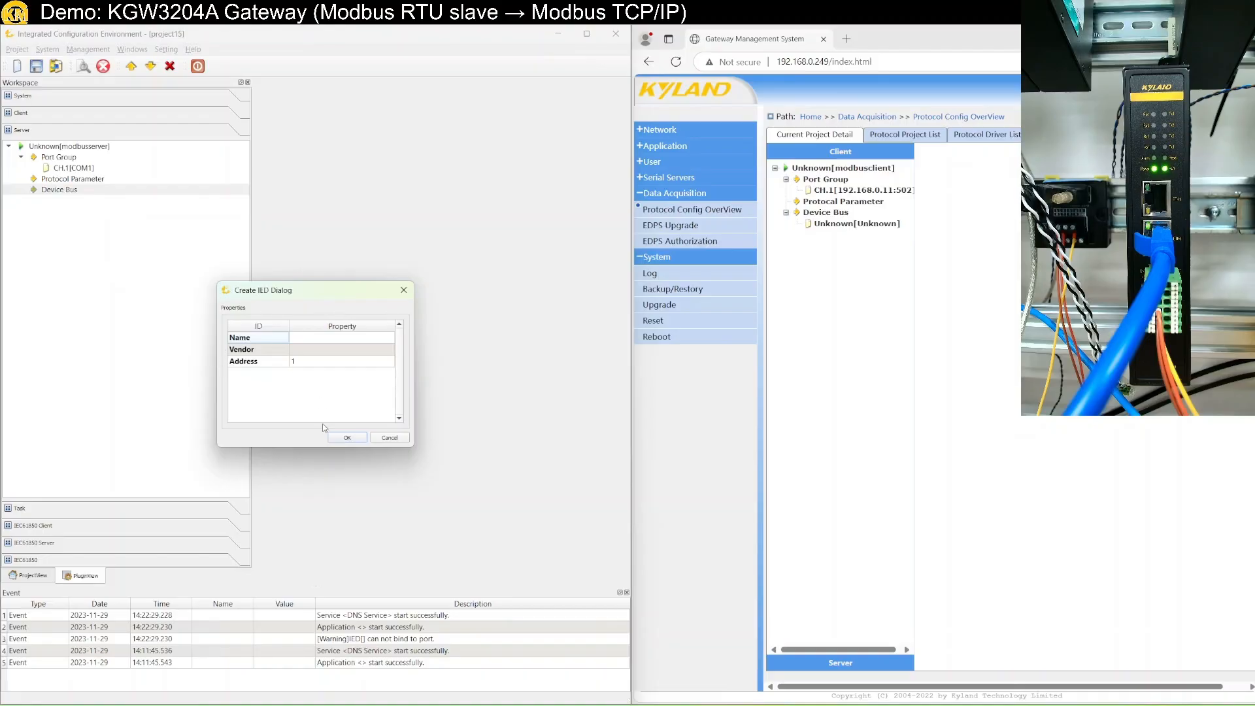
left_click(345, 438)
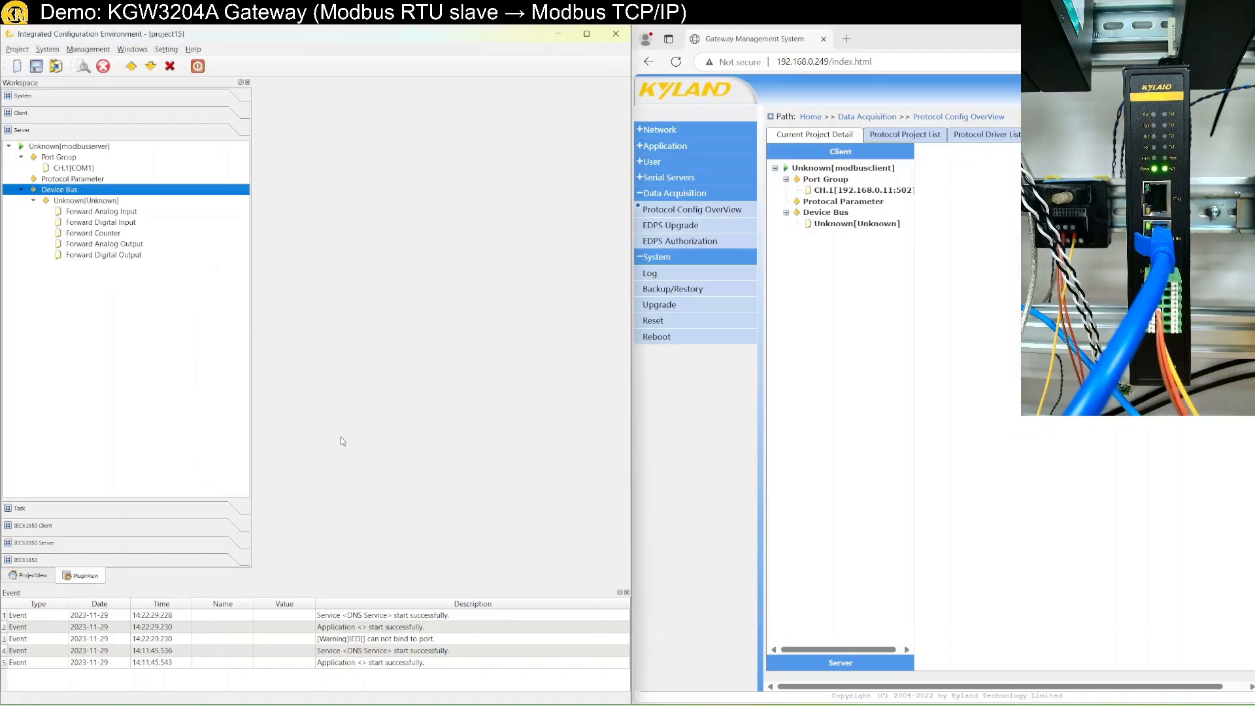
Add new points to Forward Analog Input, browsing to the Client > Unknown analog inputs.
left_click(83, 212)
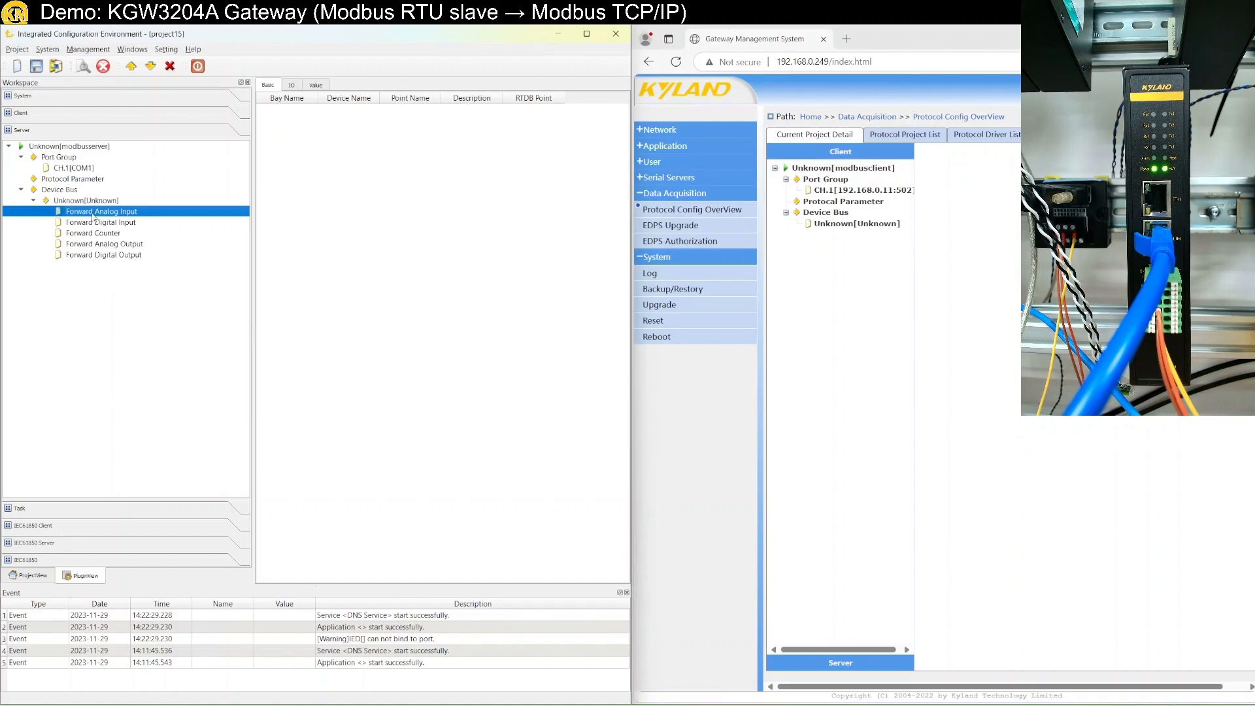
right_click(118, 214)
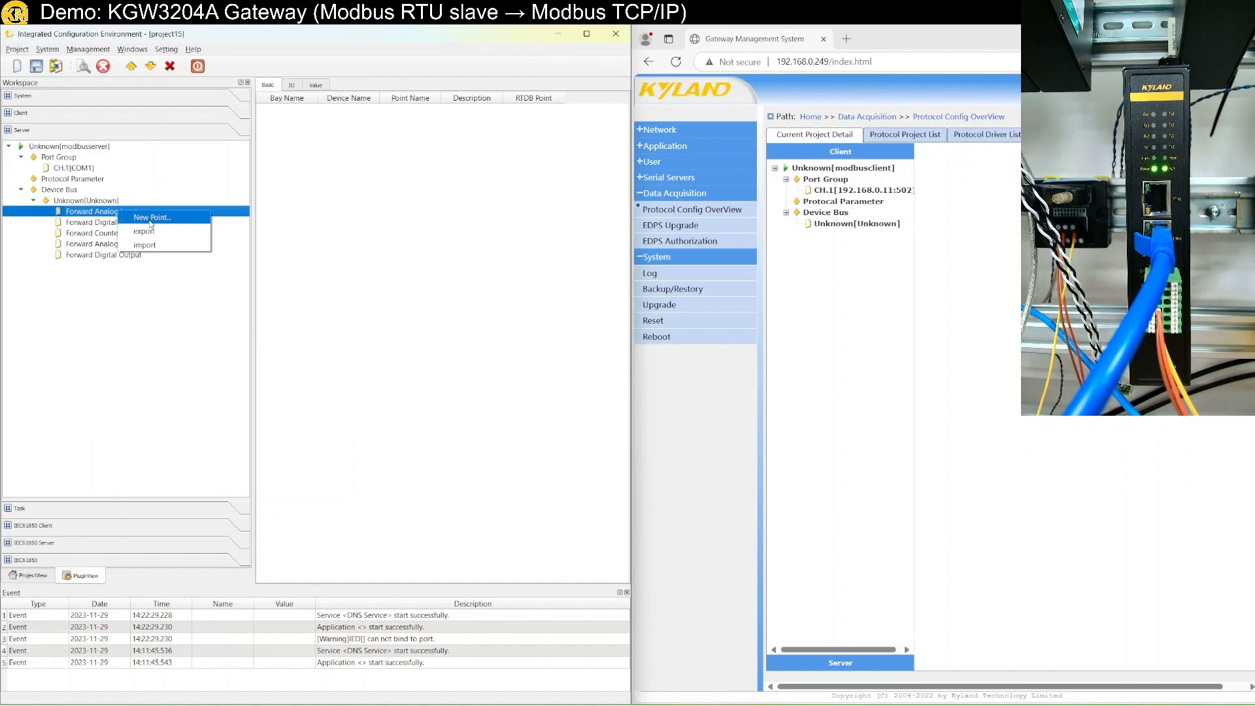
left_click(151, 224)
left_click(177, 320)
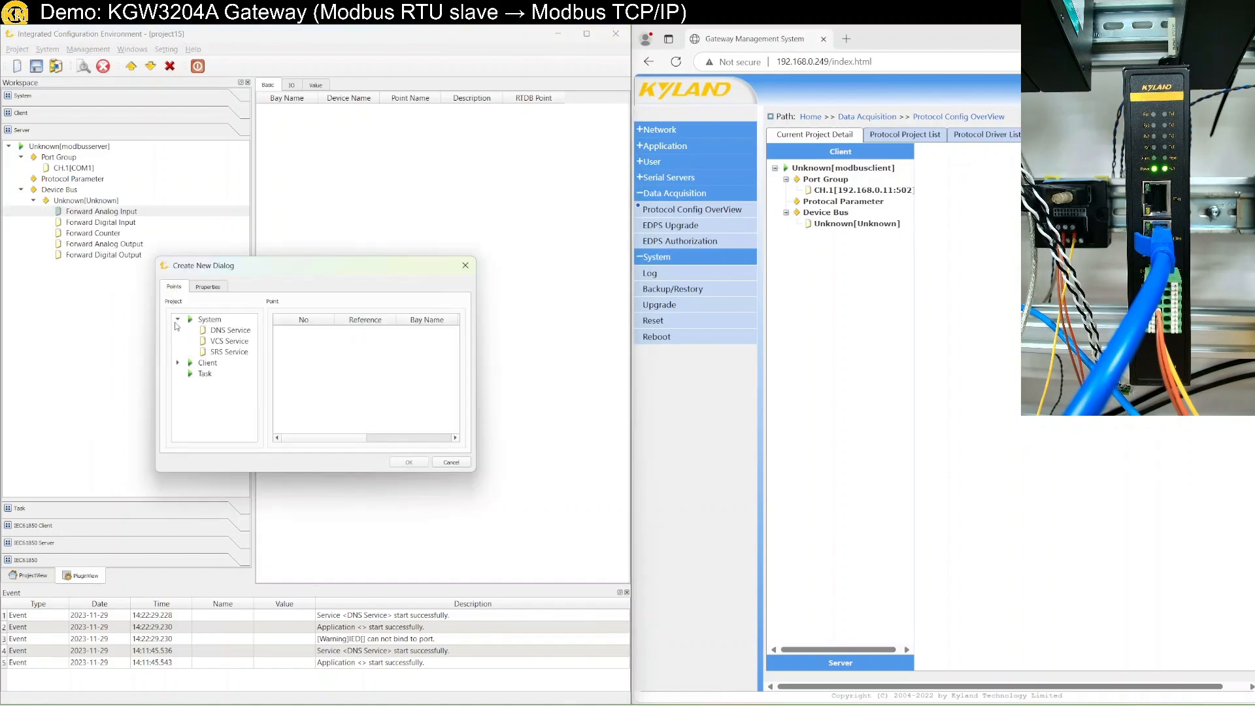
left_click(182, 330)
left_click(177, 320)
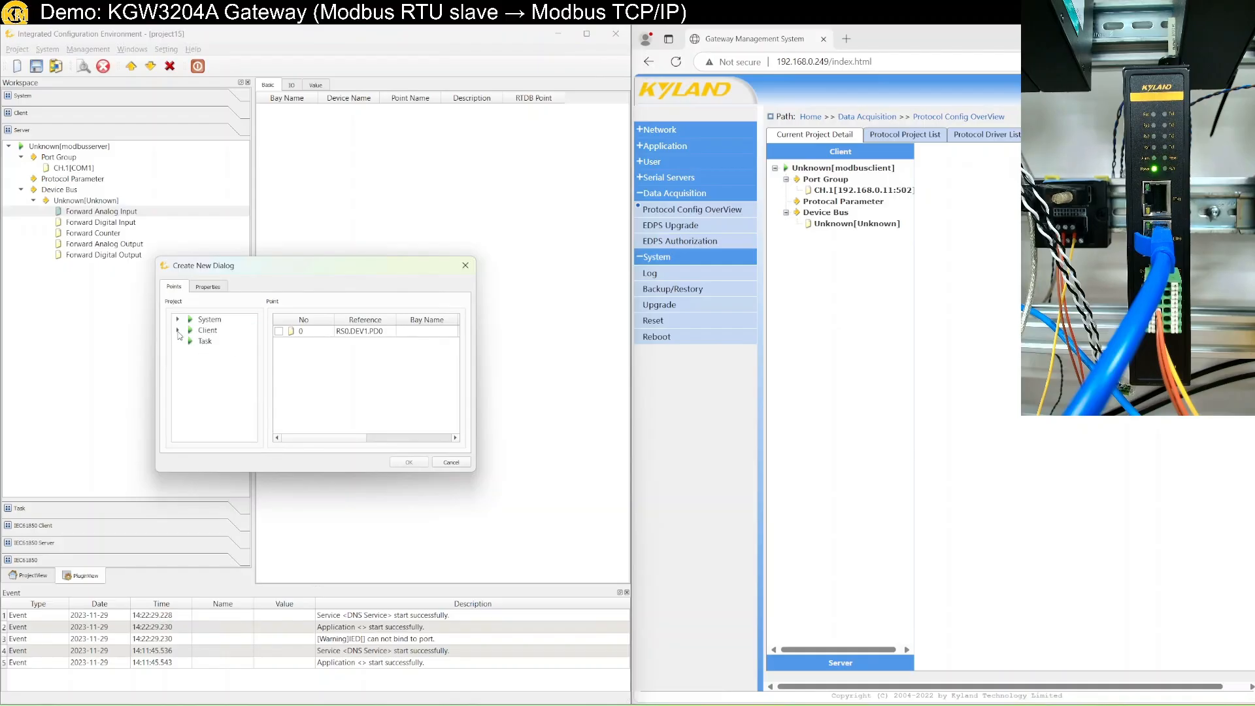
left_click(177, 330)
left_click(191, 341)
left_click(229, 341)
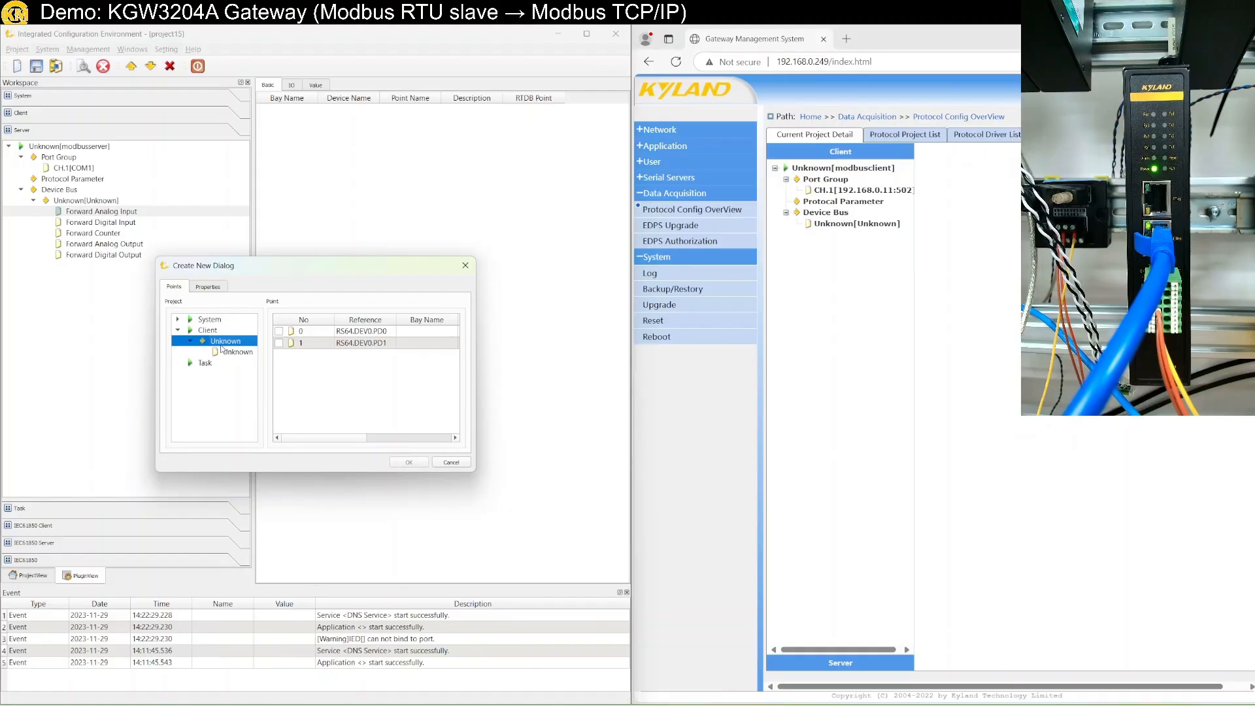
left_click(237, 352)
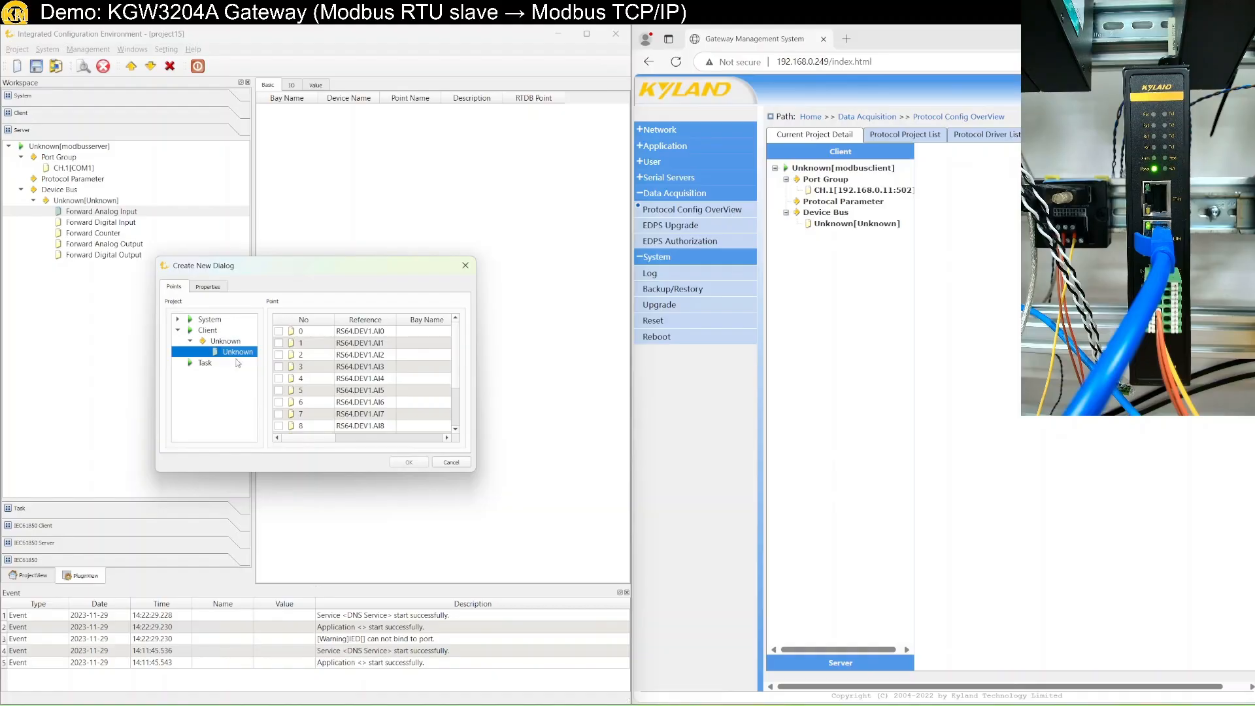
Select client analog inputs AI0 through AI9 and add them as forward points.
left_click(278, 332)
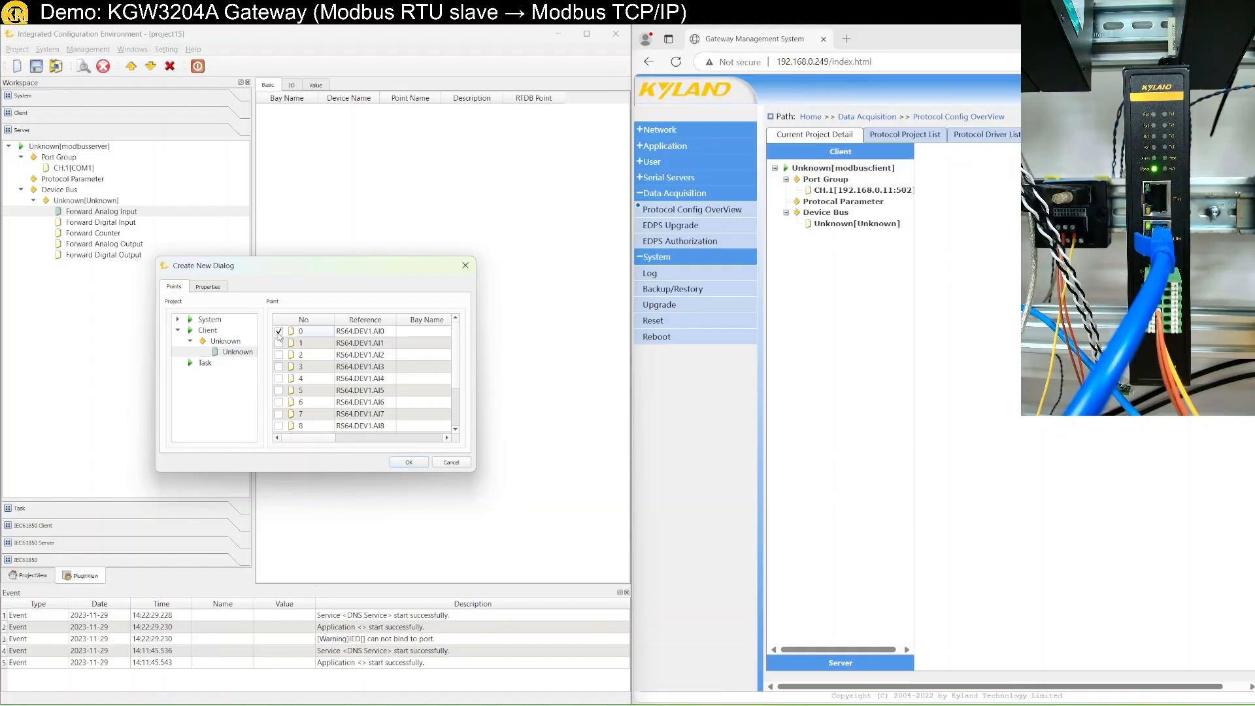
left_click(278, 342)
left_click(279, 354)
left_click(278, 366)
left_click(278, 378)
left_click(278, 389)
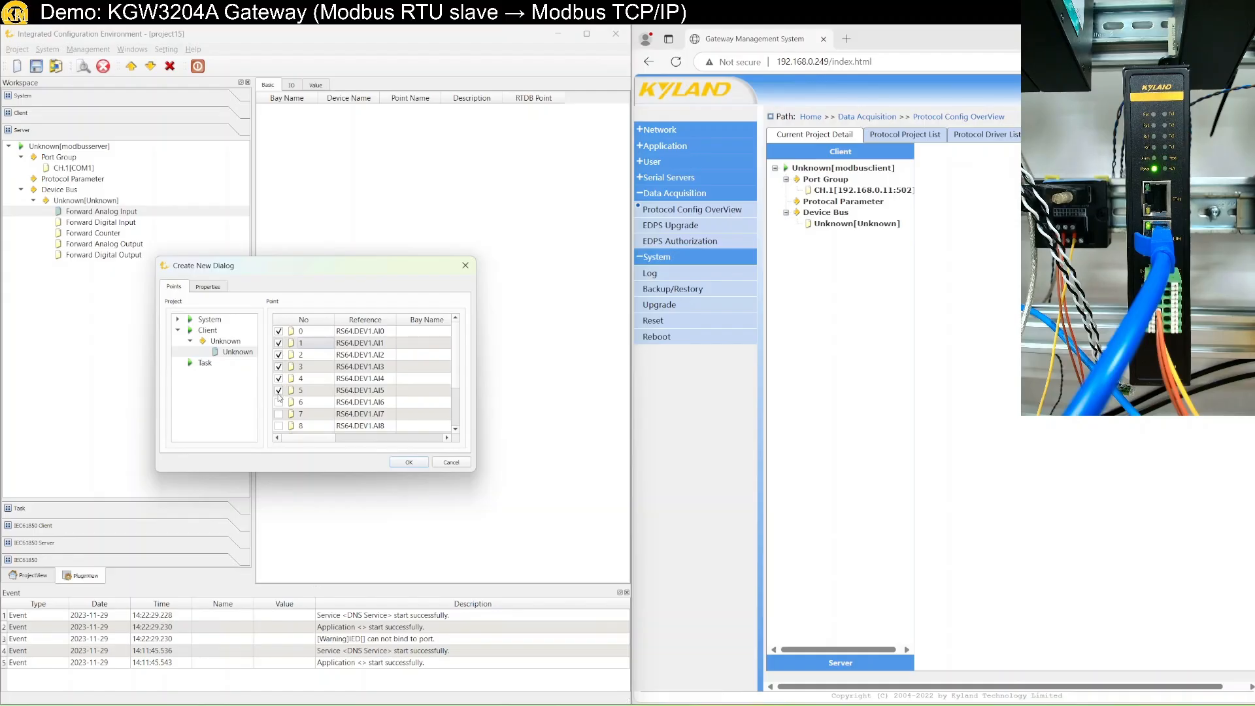
left_click(279, 401)
left_click(279, 413)
left_click(279, 425)
scroll(281, 426, "down", 2)
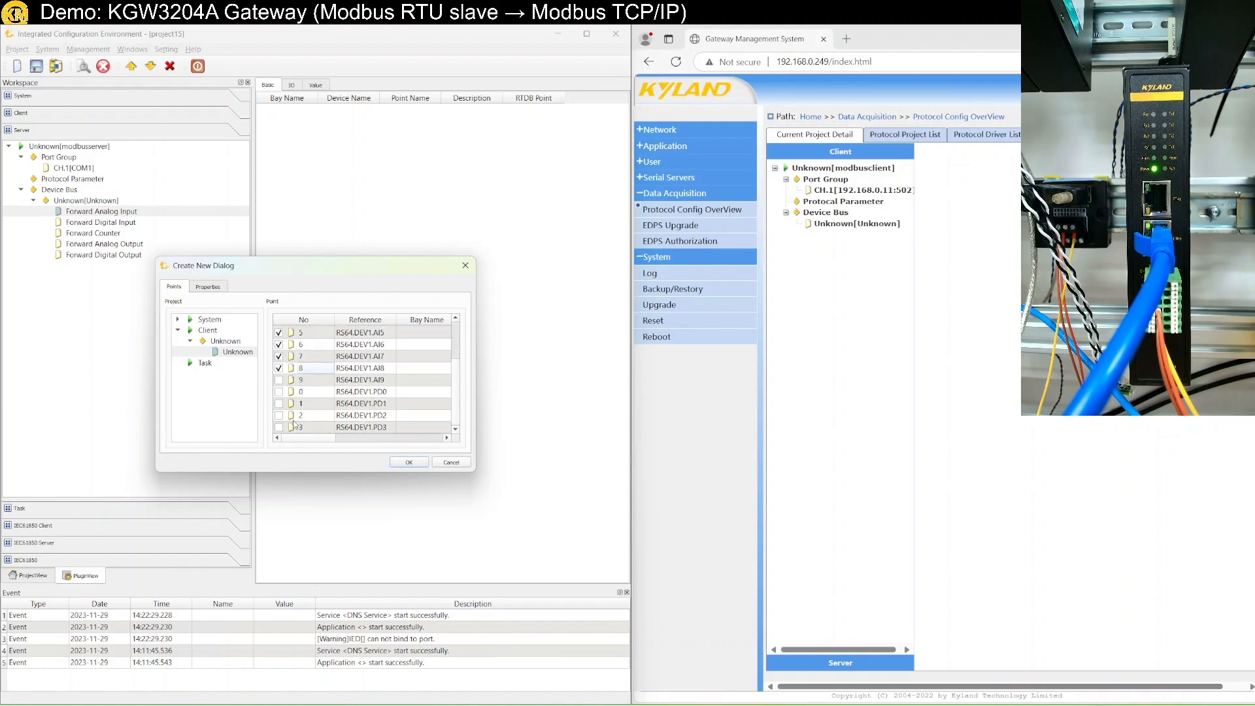
left_click(279, 380)
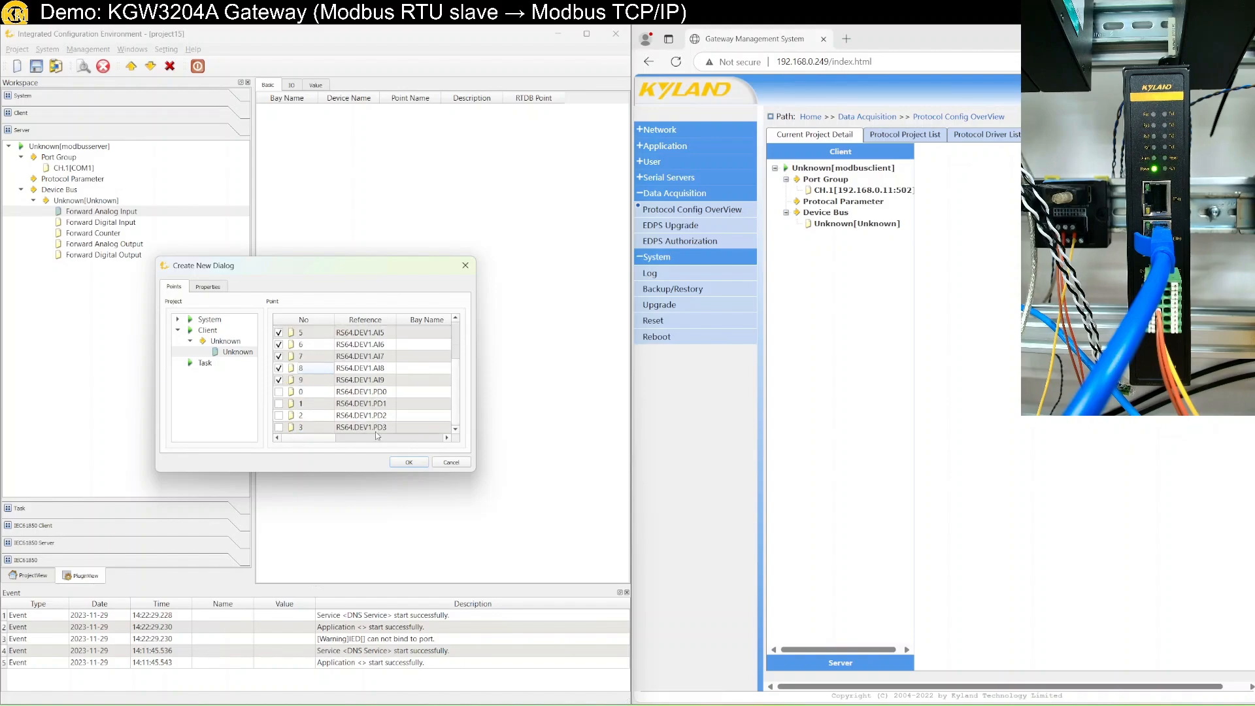
left_click(405, 462)
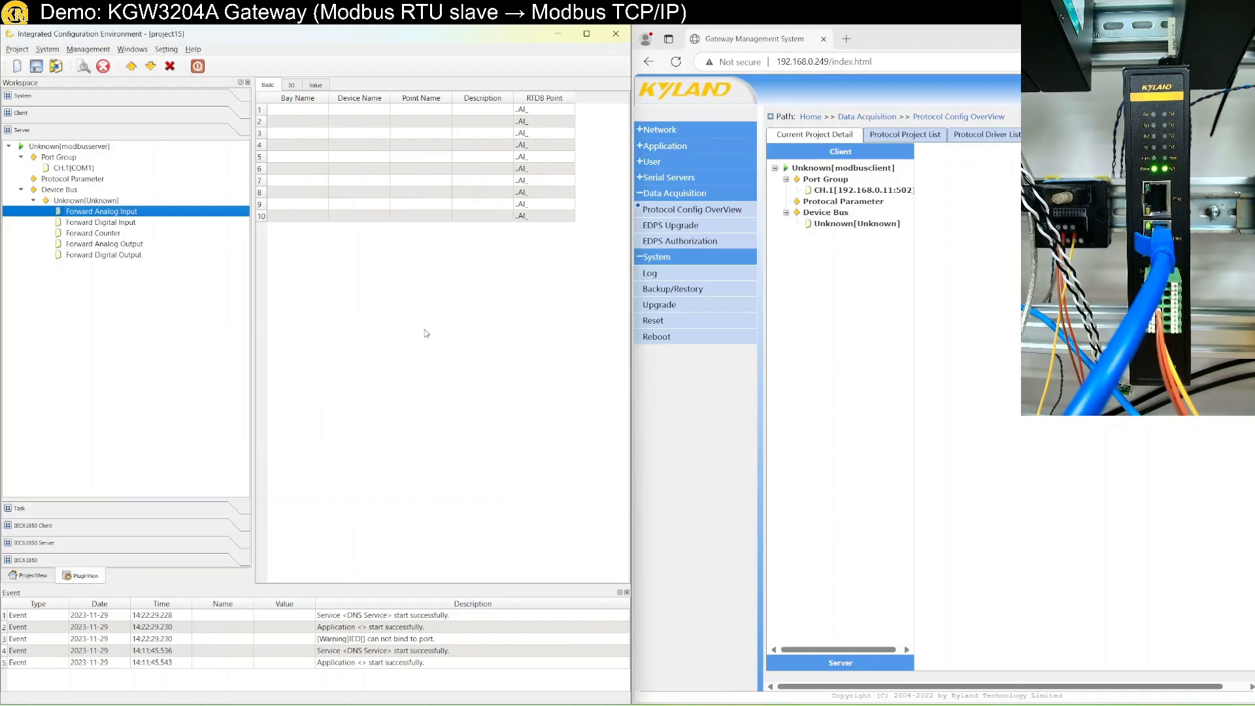
Check live values, disconnect from the gateway, and view the points' holding-register IO settings.
left_click(315, 86)
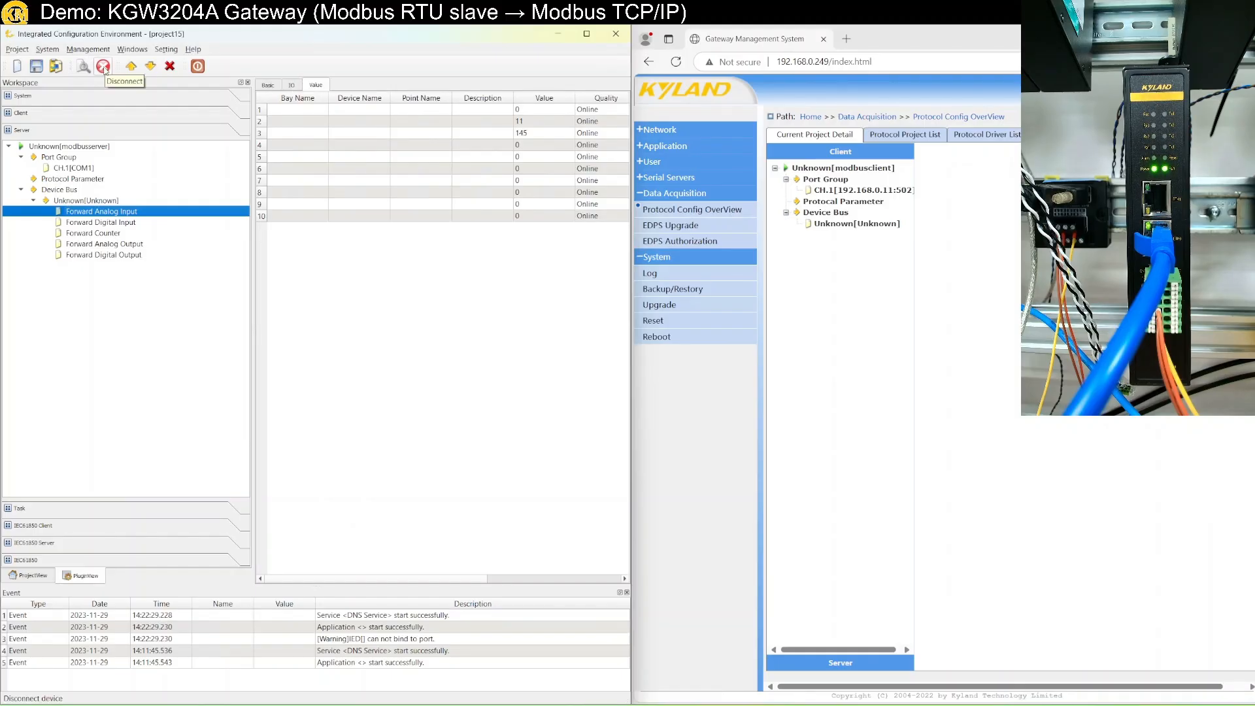
left_click(103, 66)
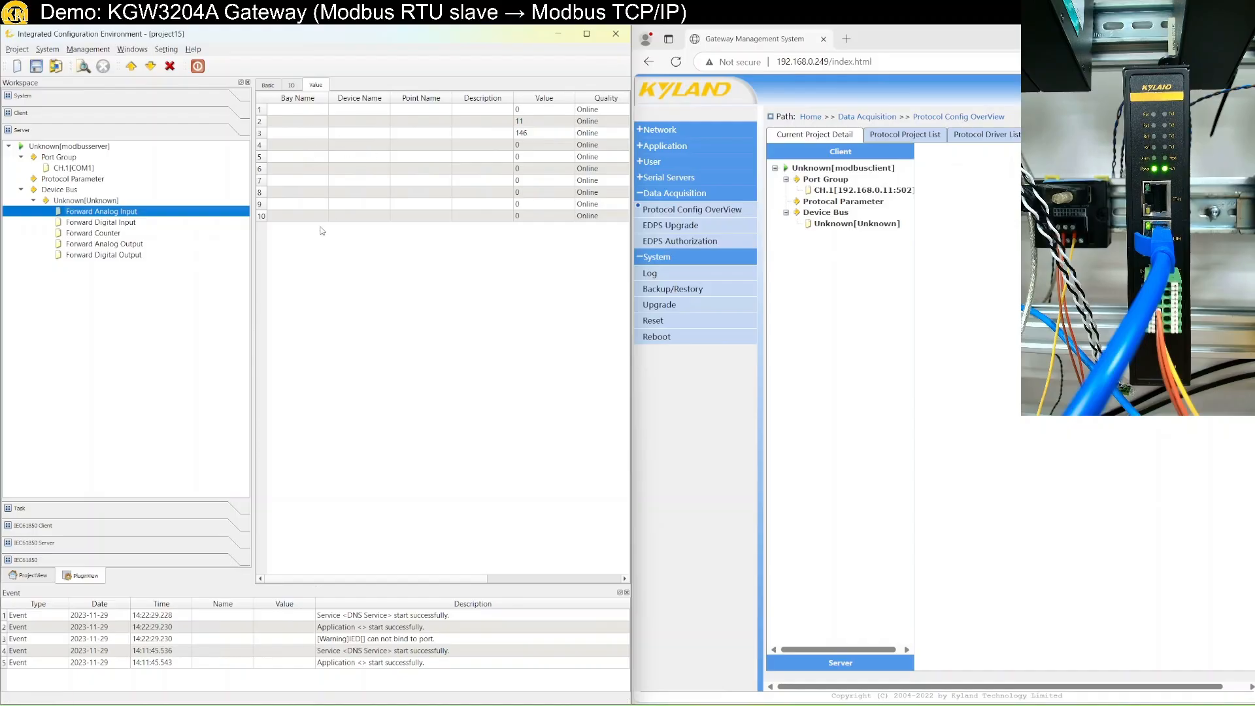
left_click(292, 86)
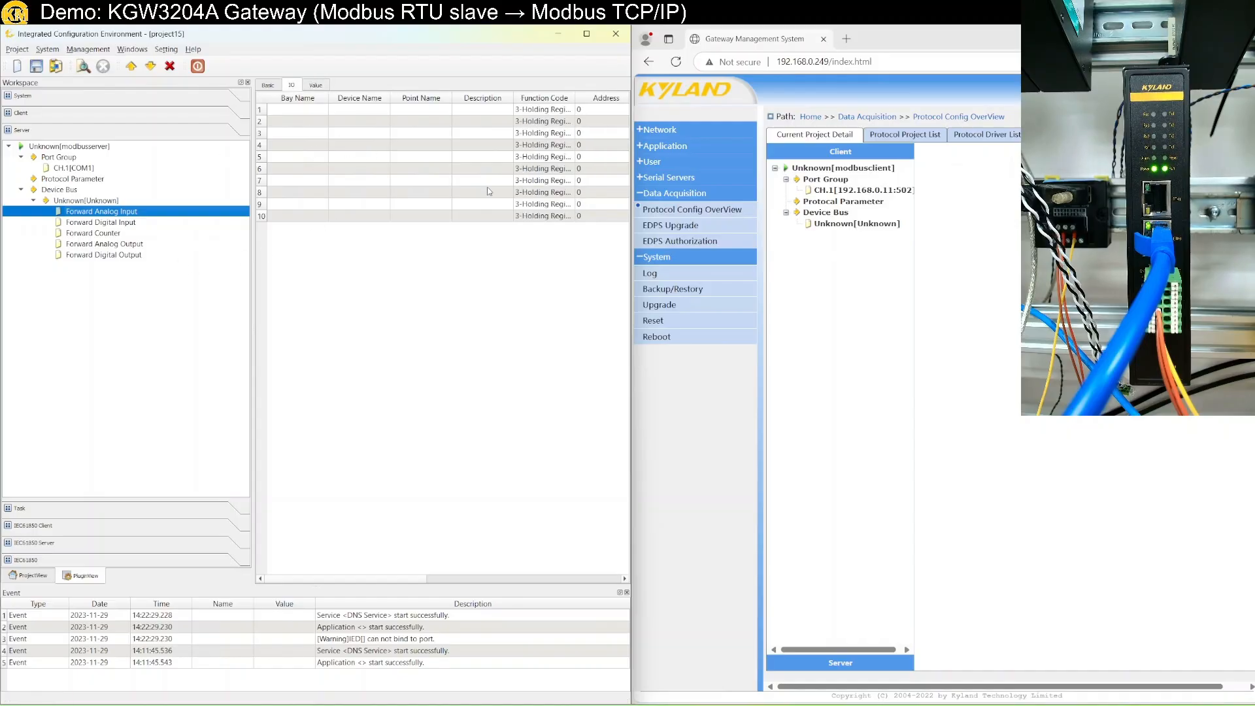
Batch-modify the ten Forward Analog Input addresses to start at 100 with step 1 (100–109).
mouse_move(632, 286)
left_click_drag(632, 286, 937, 287)
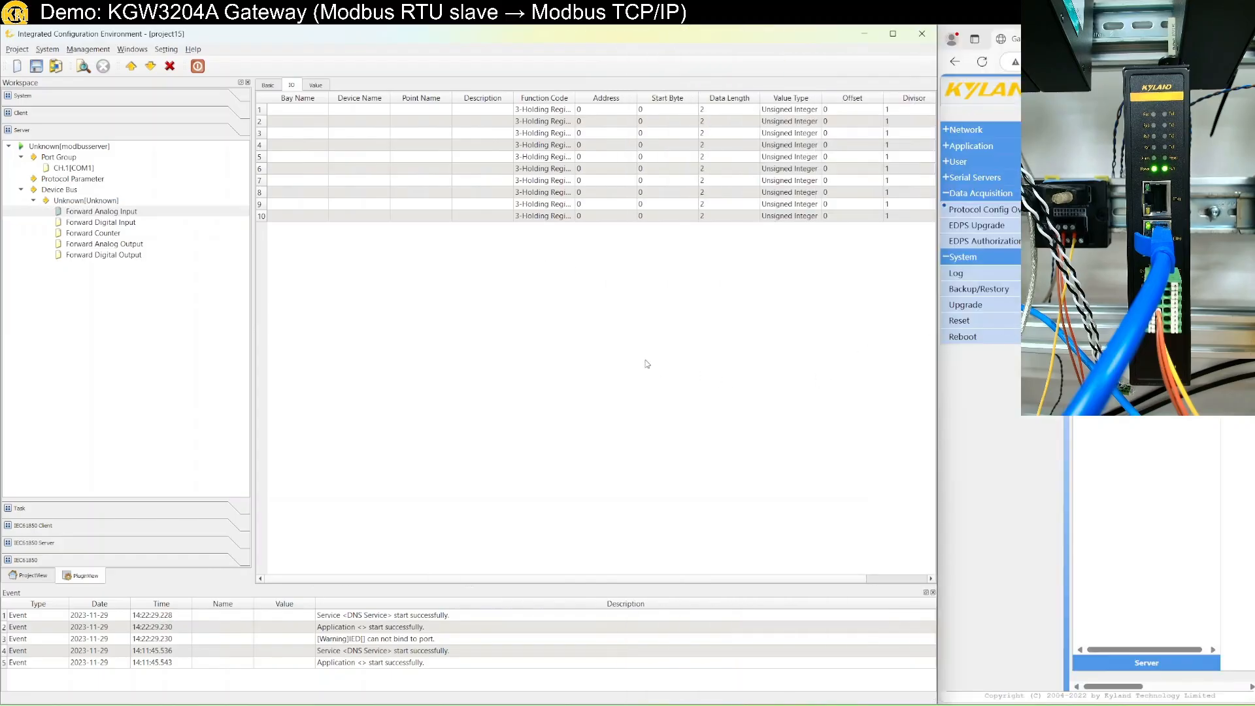
left_click(600, 111)
left_click(606, 221, "shift")
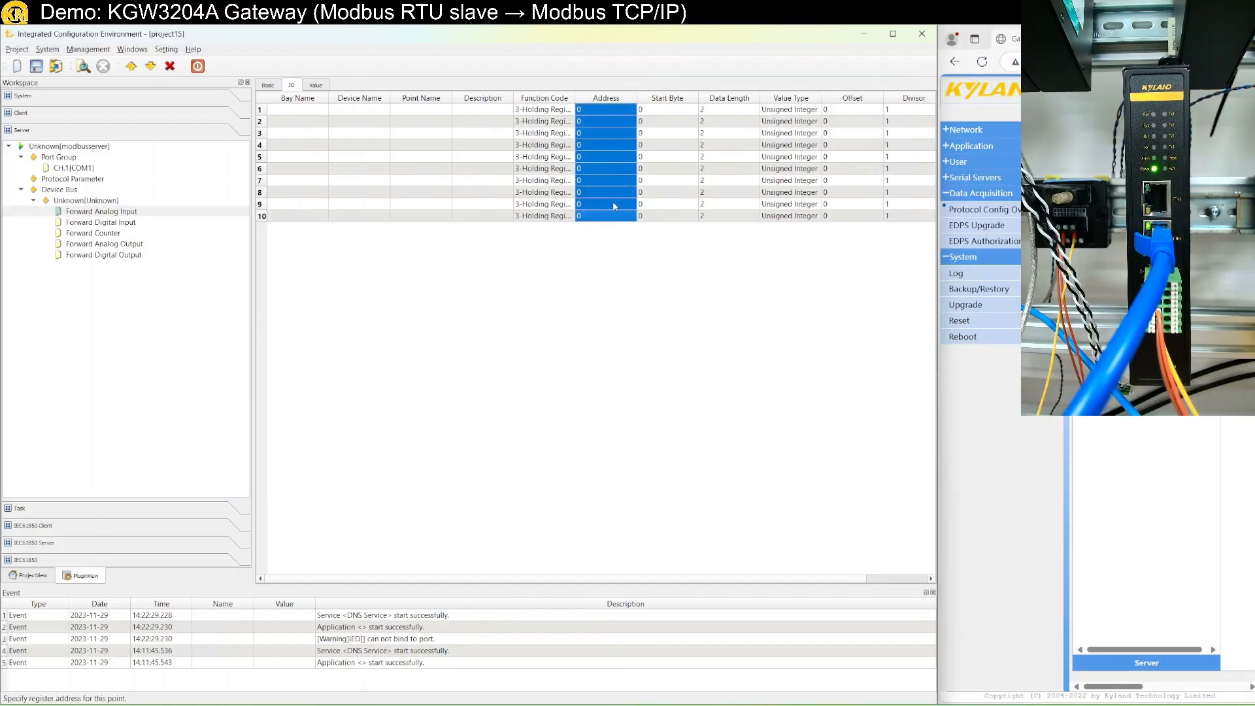
right_click(613, 206)
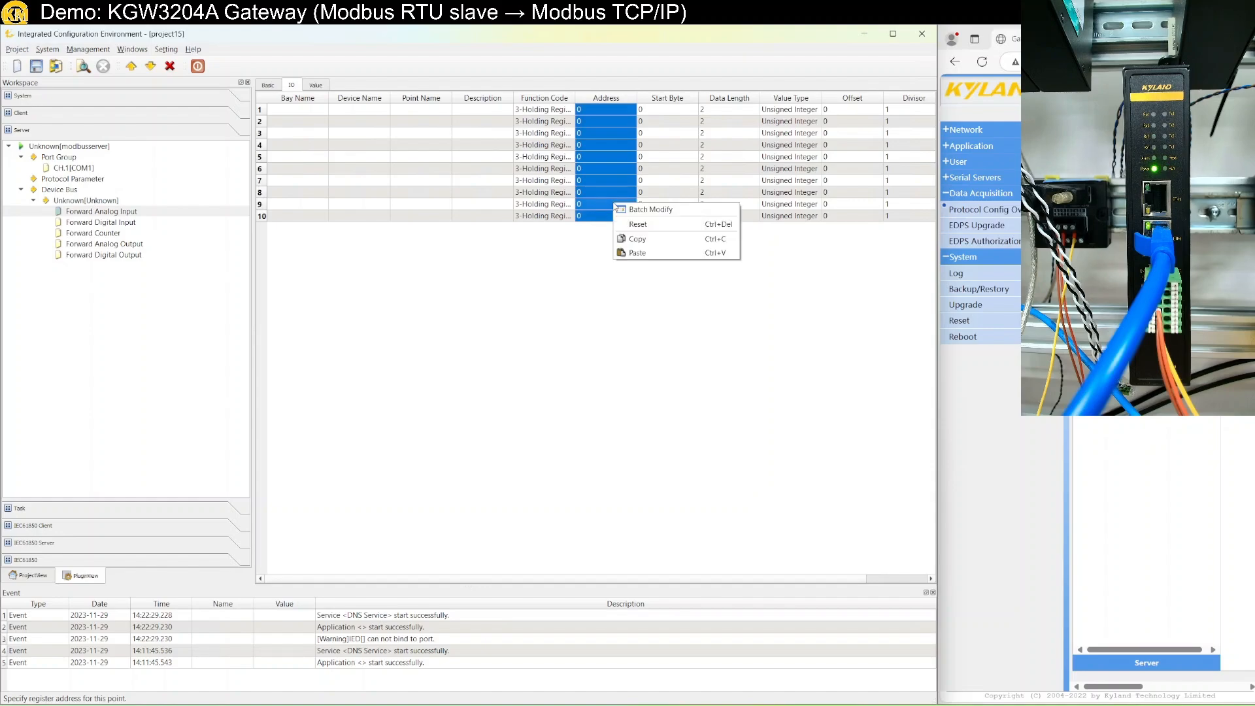
left_click(693, 214)
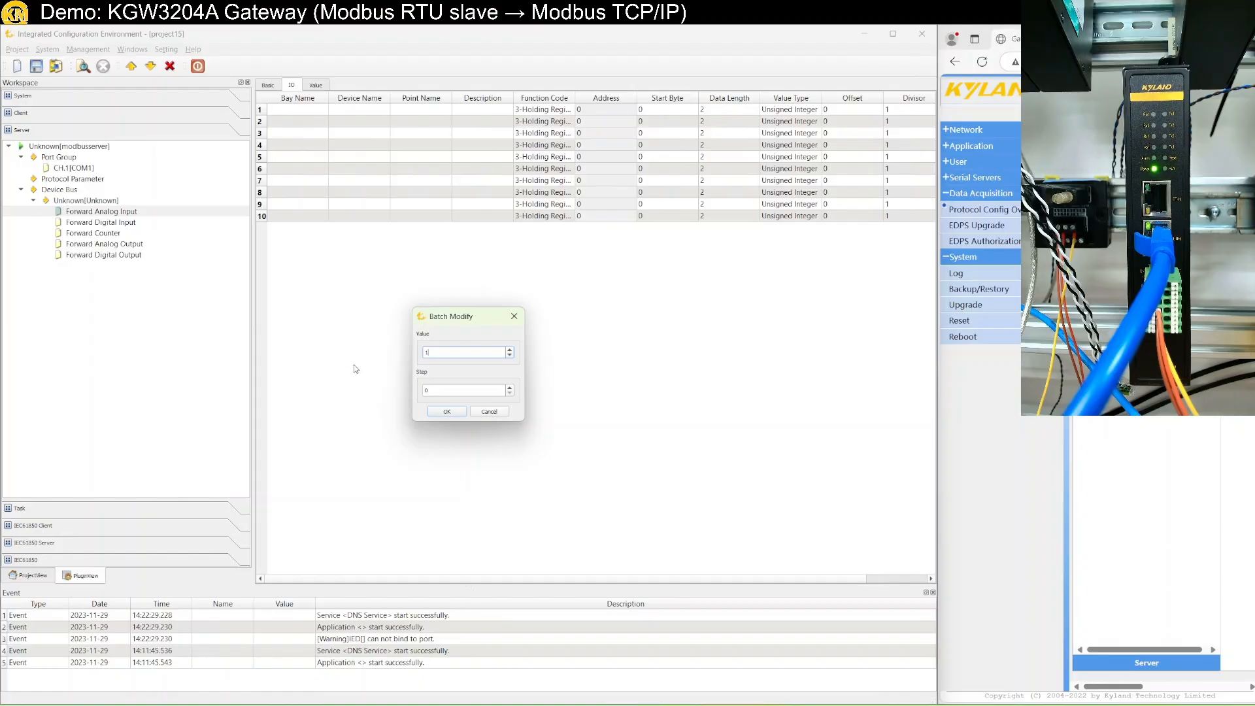
double_click(441, 389)
key("Return")
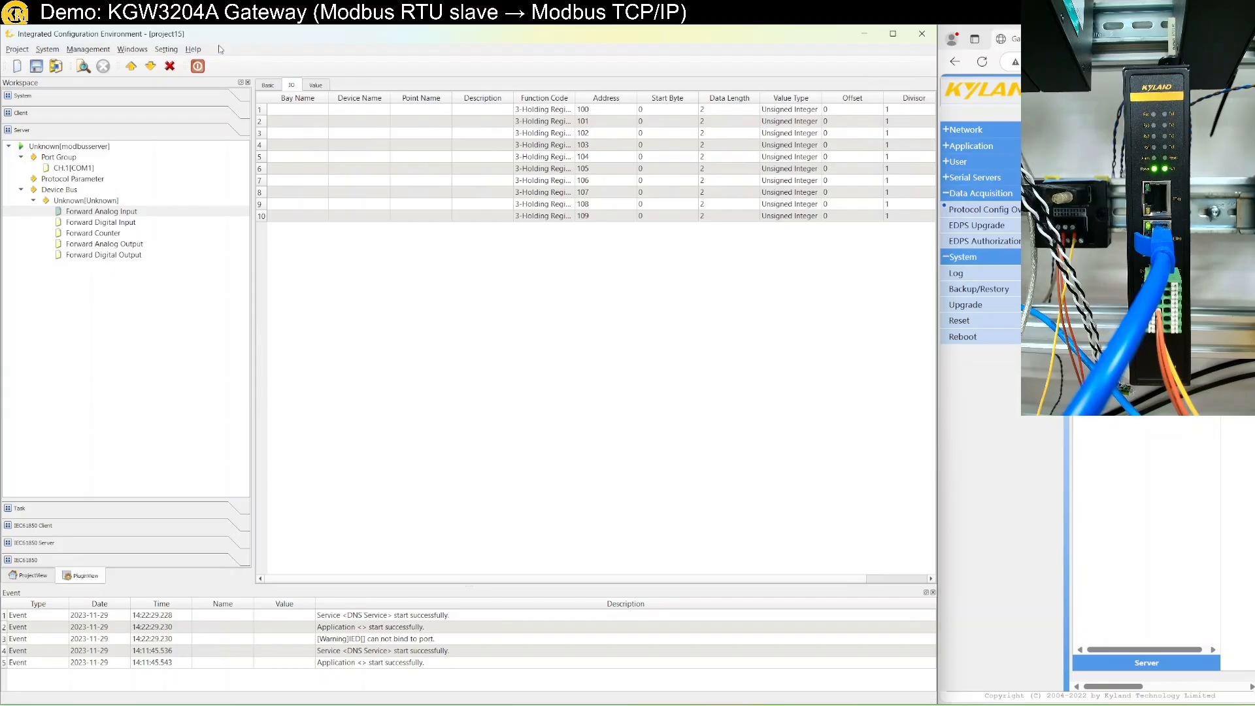
Save project15 and download it to the gateway at 192.168.0.249, replacing the existing project.
left_click(41, 68)
left_click(157, 65)
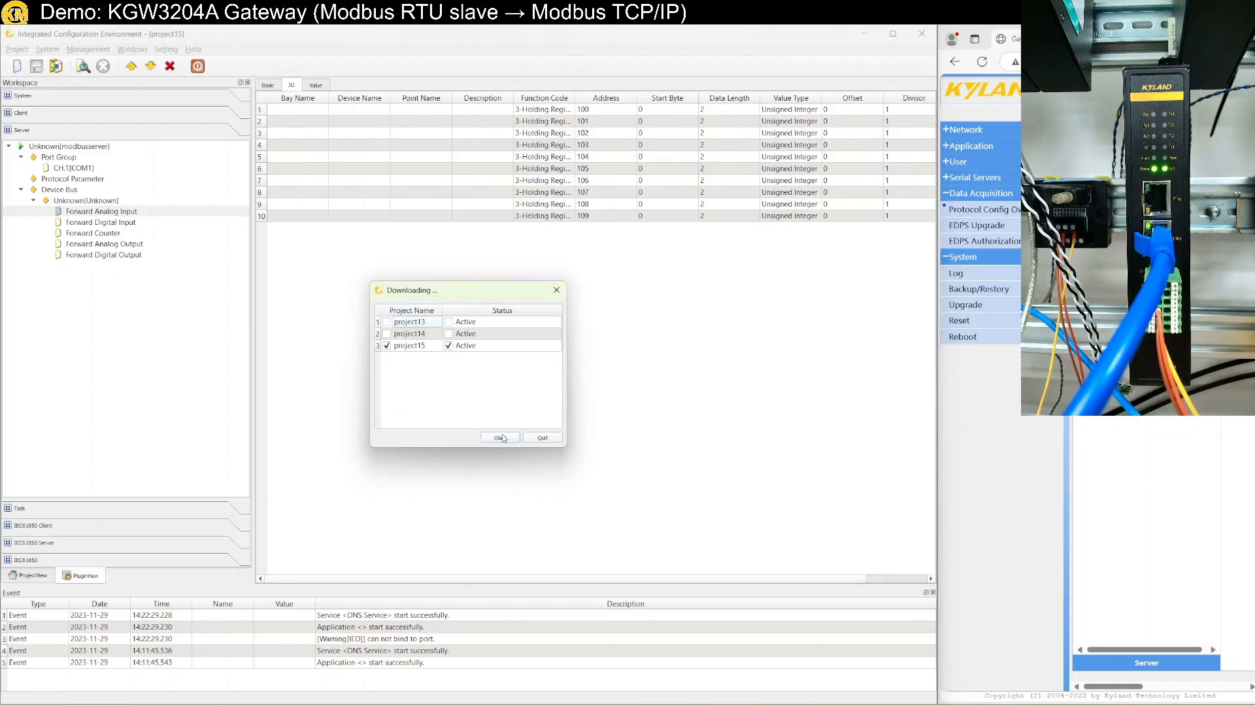
left_click(500, 437)
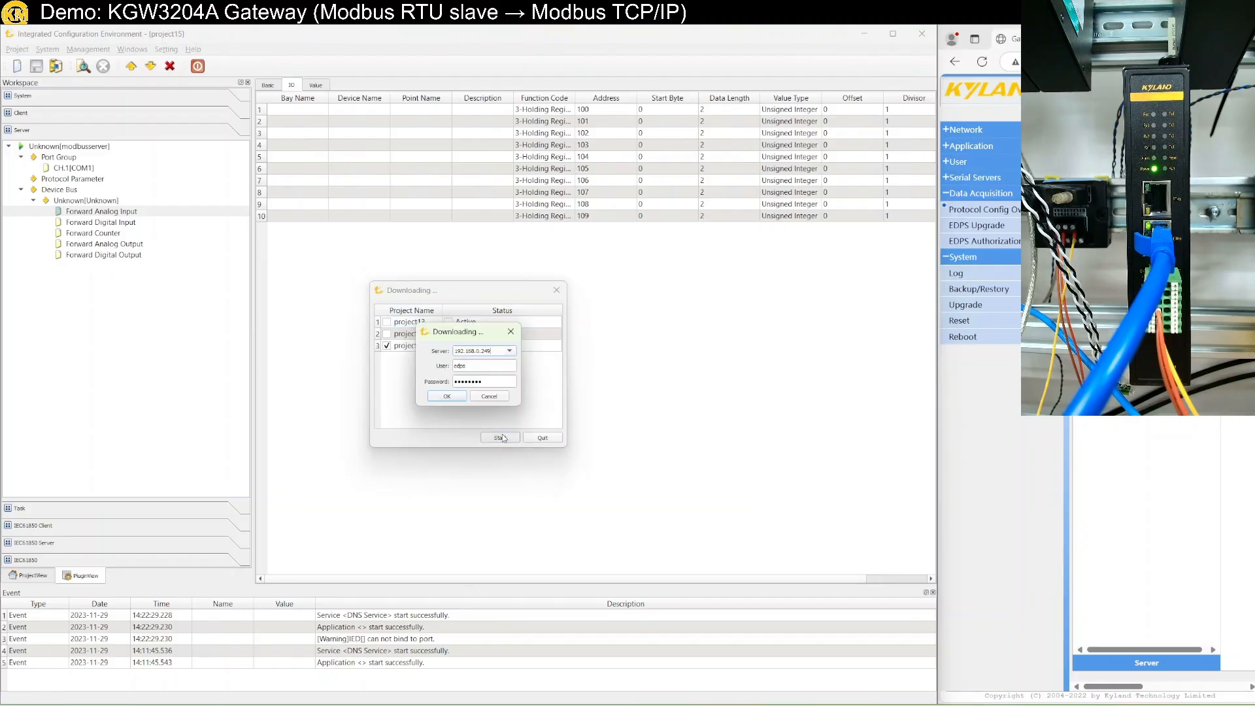
left_click(448, 395)
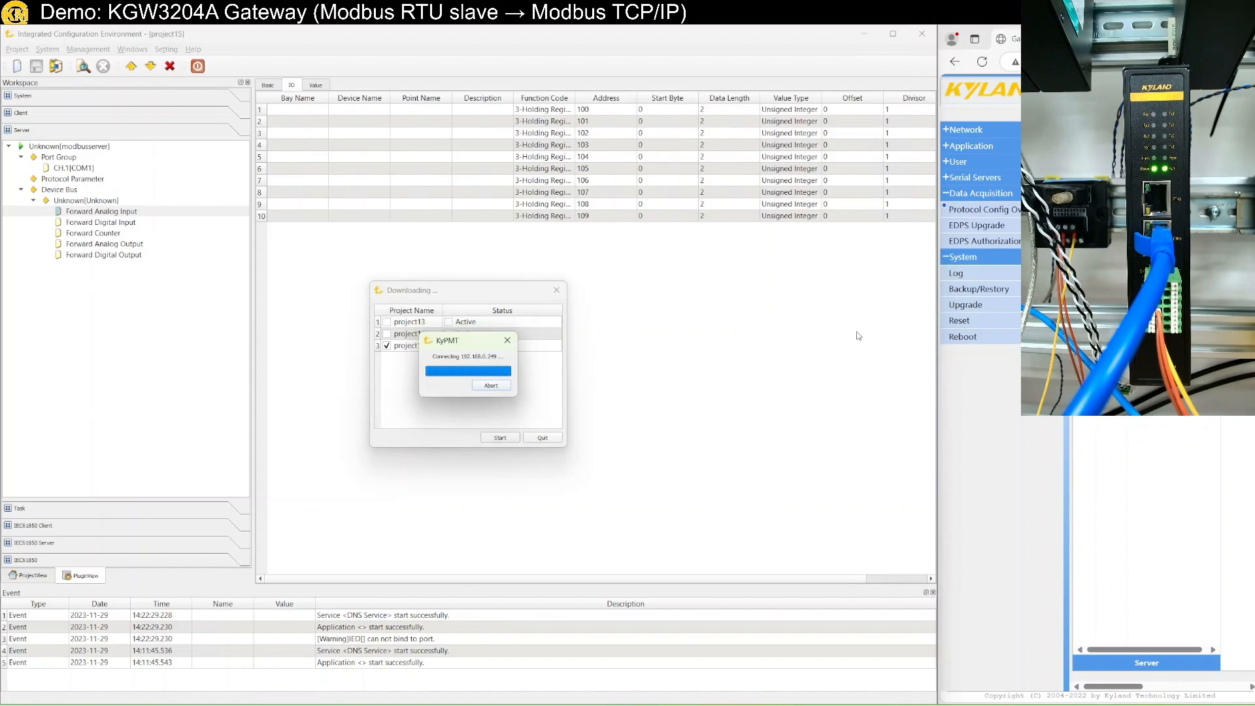
left_click_drag(897, 164, 1254, 104)
left_click(536, 391)
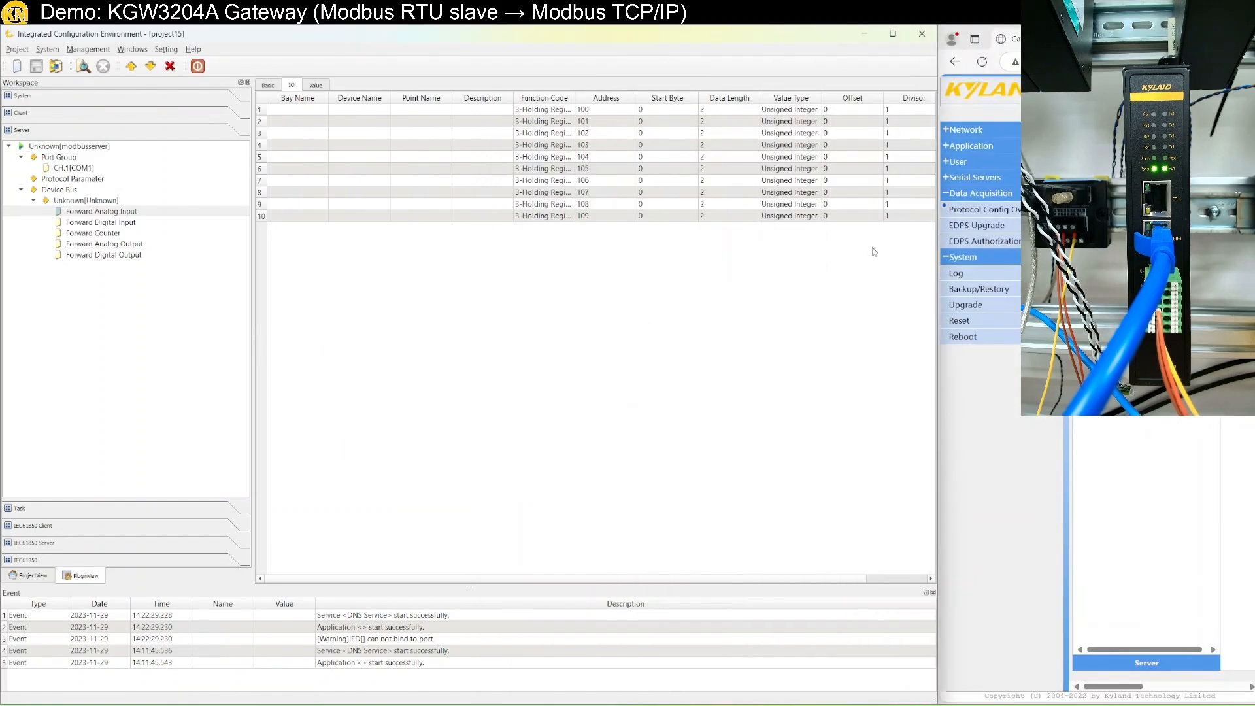
left_click_drag(1134, 36, 706, 26)
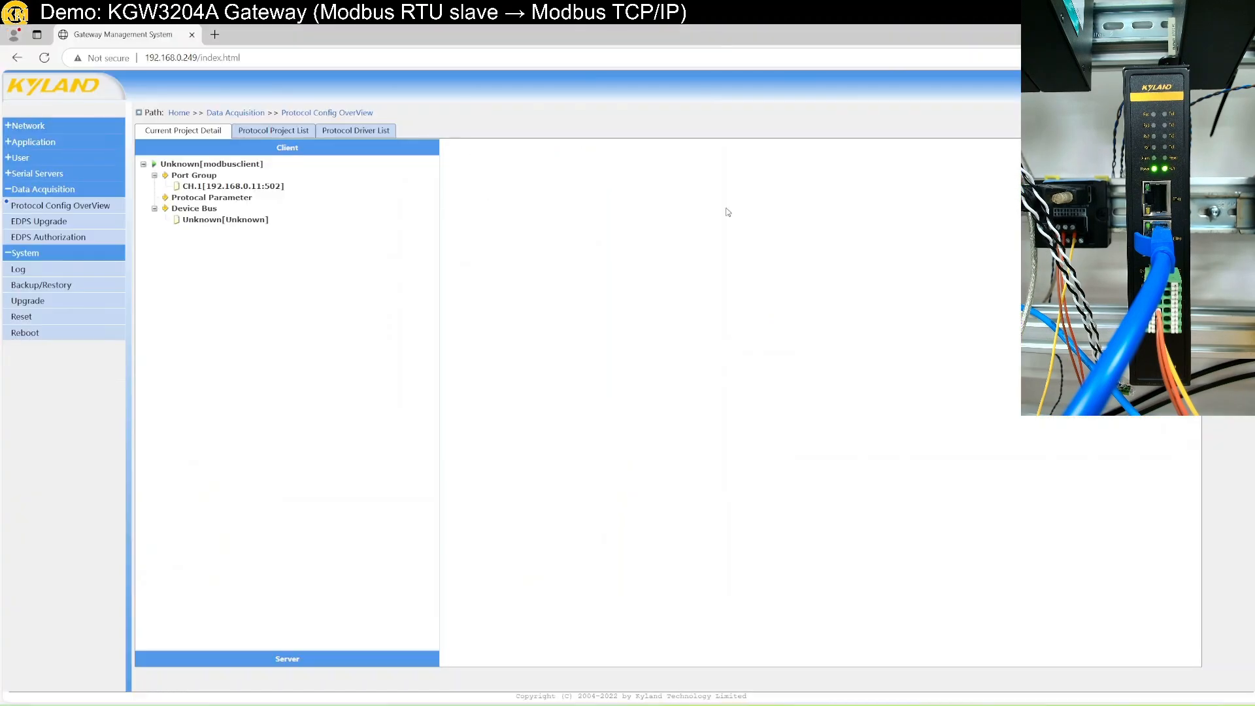
Start project15 from the gateway's Protocol Project List and uncover Modbus Slave.
left_click(280, 132)
left_click(280, 210)
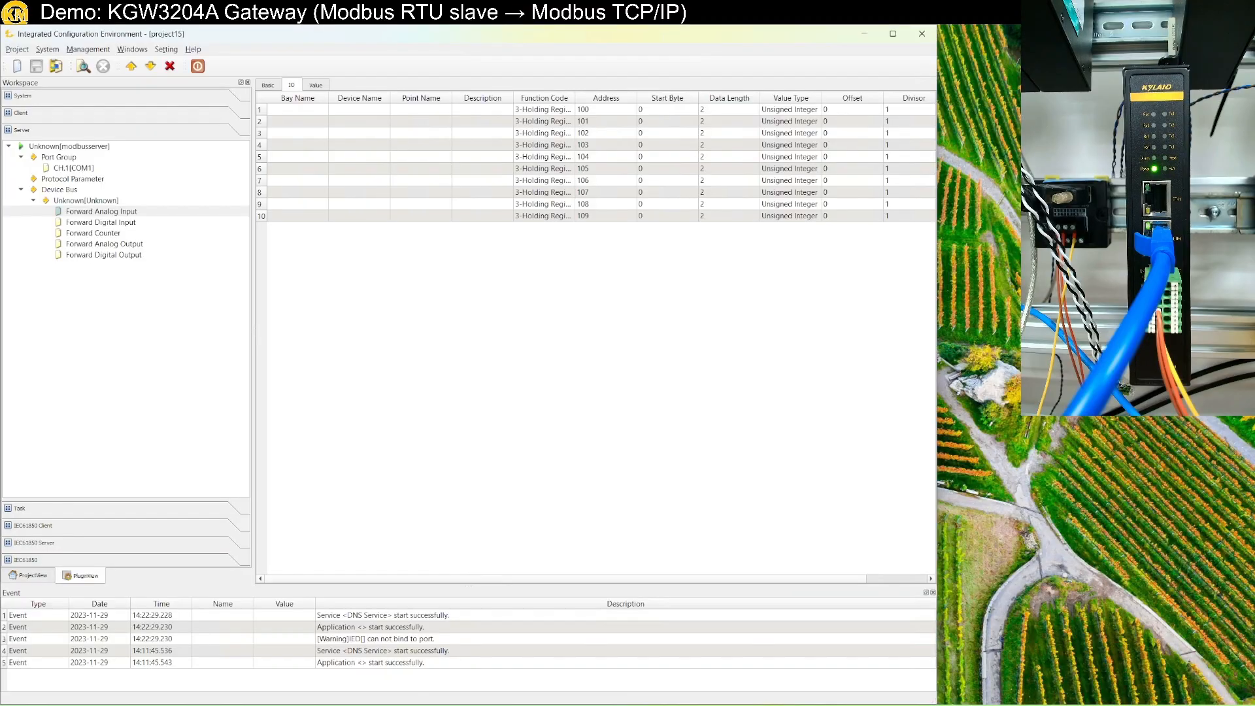
left_click_drag(715, 36, 948, 118)
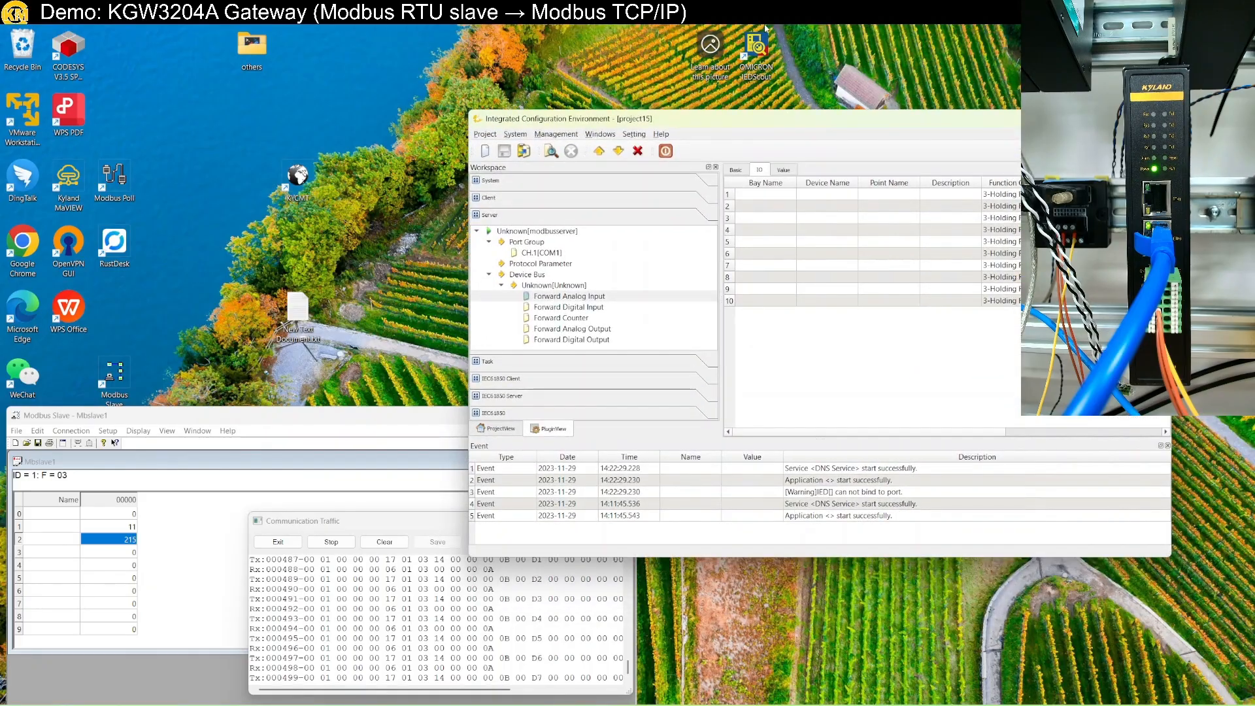
Review the KGW3204A wiring diagram full screen in OneNote, then shrink it beside the remote session.
mouse_move(763, 25)
left_click(1192, 33)
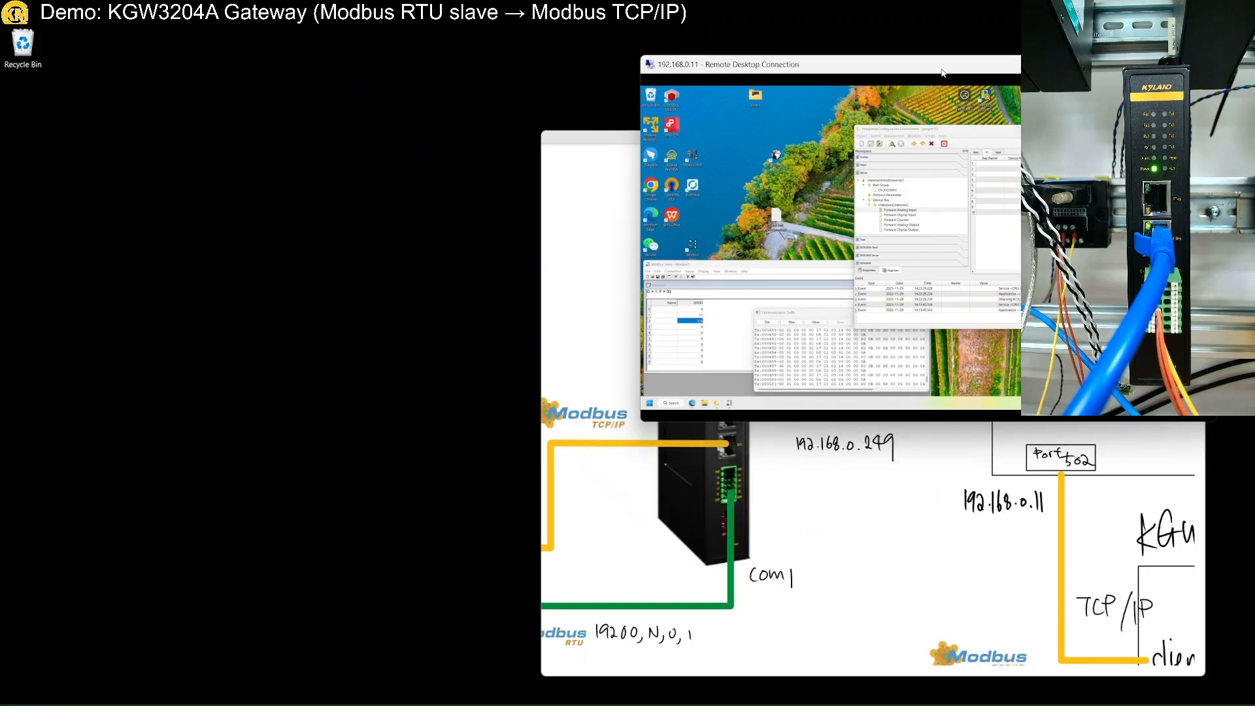
left_click(683, 137)
left_click_drag(684, 137, 187, 139)
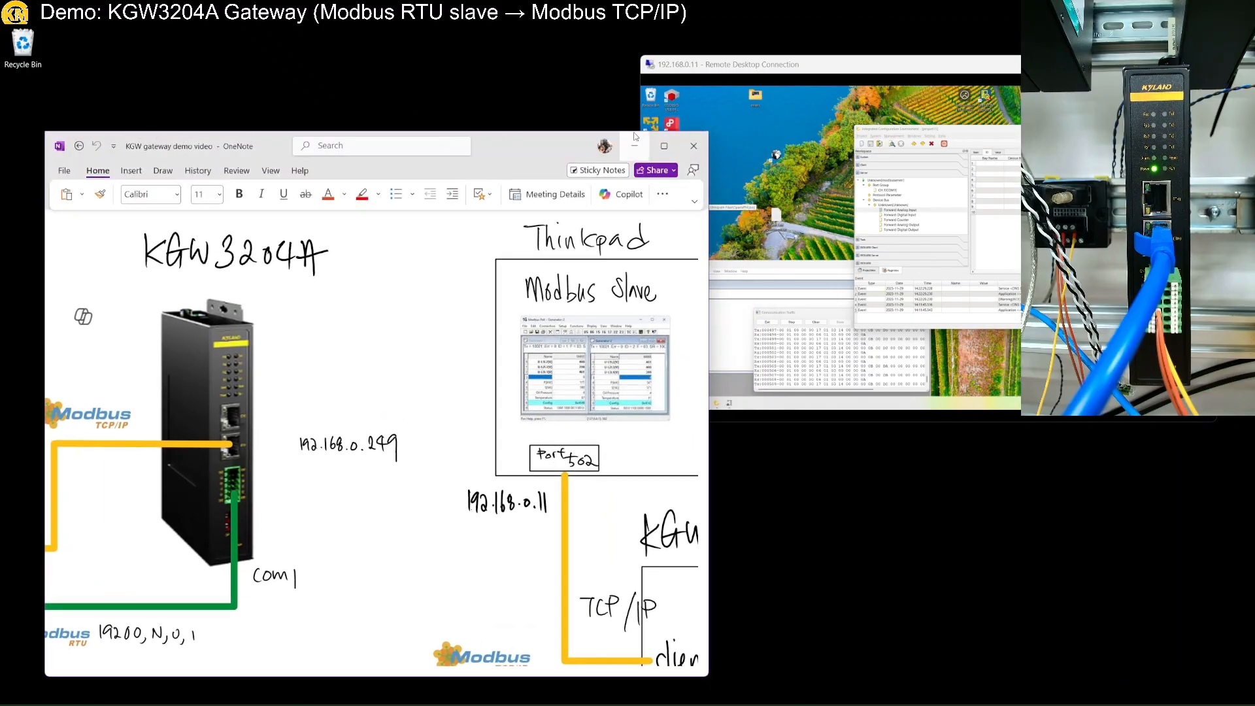
left_click(665, 146)
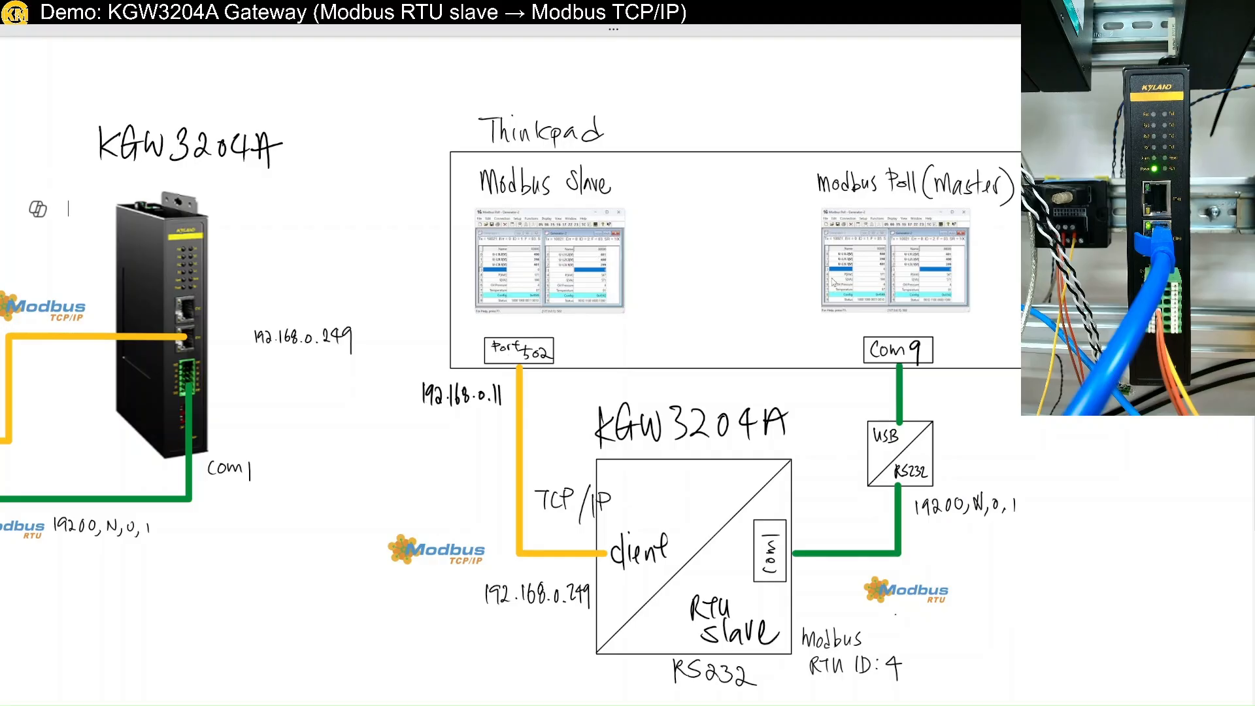
left_click_drag(1072, 30, 1085, 172)
Check Modbus Slave register 2 updating to 240, then maximize the configuration environment.
double_click(1012, 62)
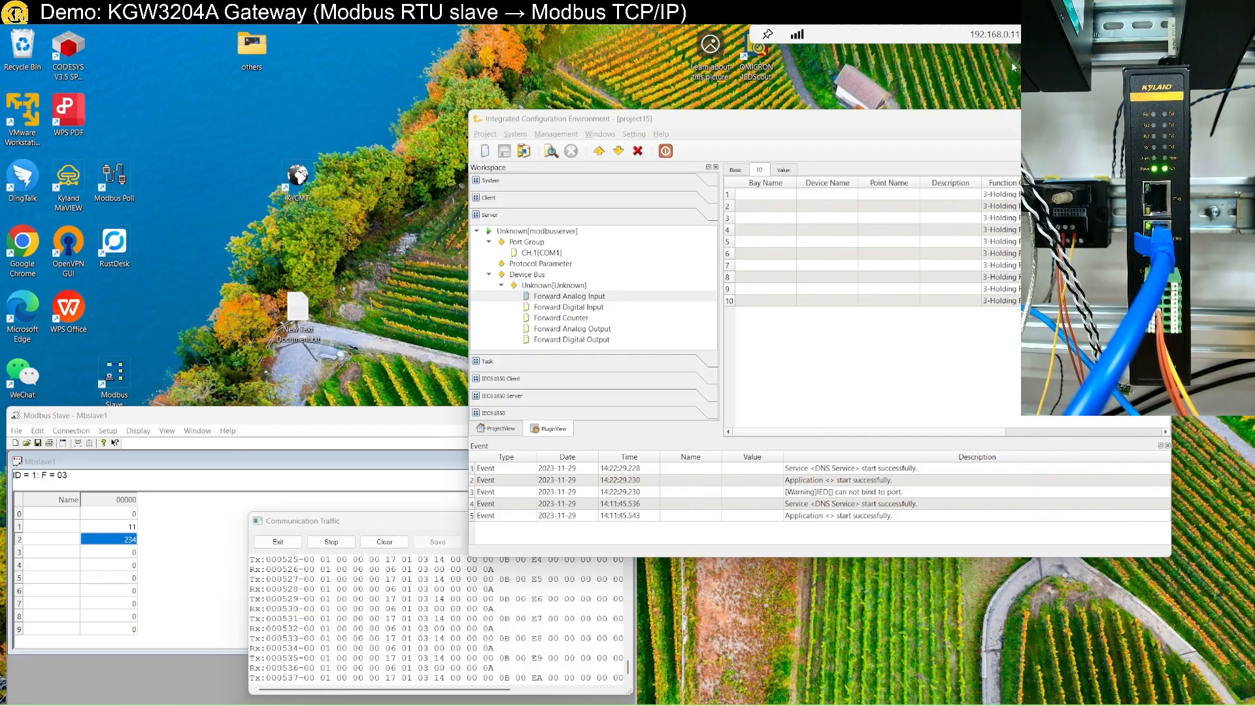
left_click_drag(803, 132, 1043, 167)
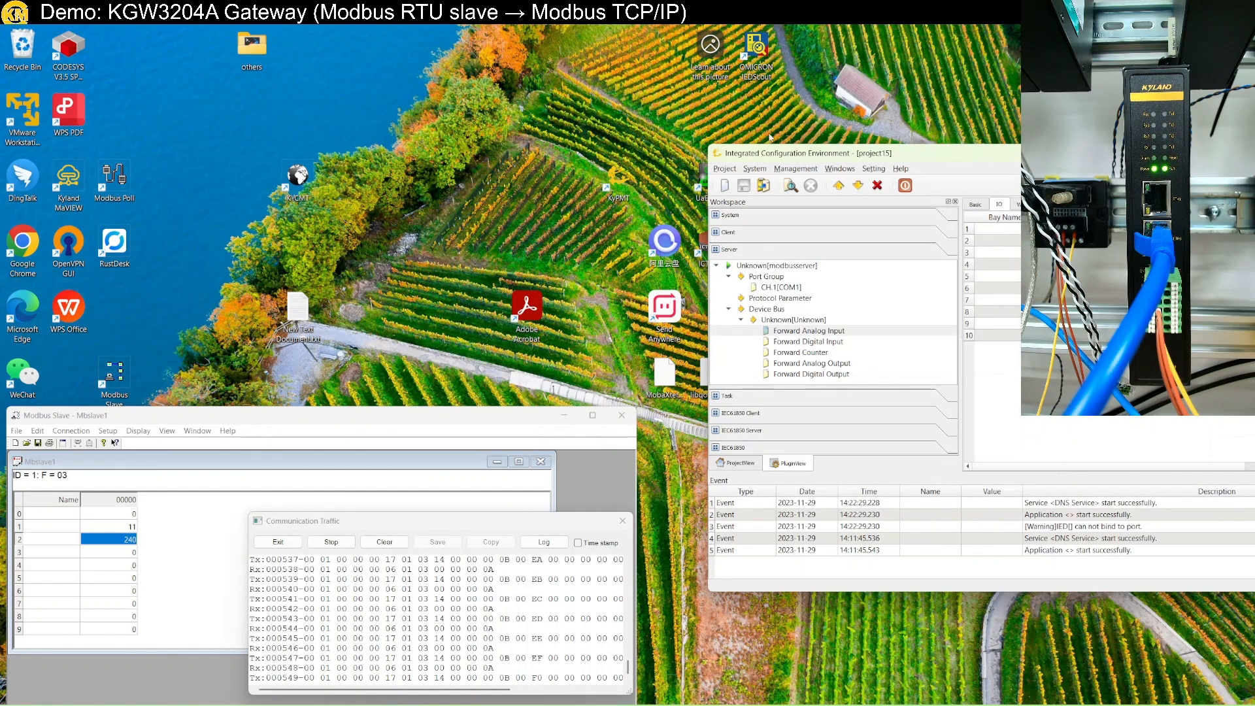
double_click(781, 156)
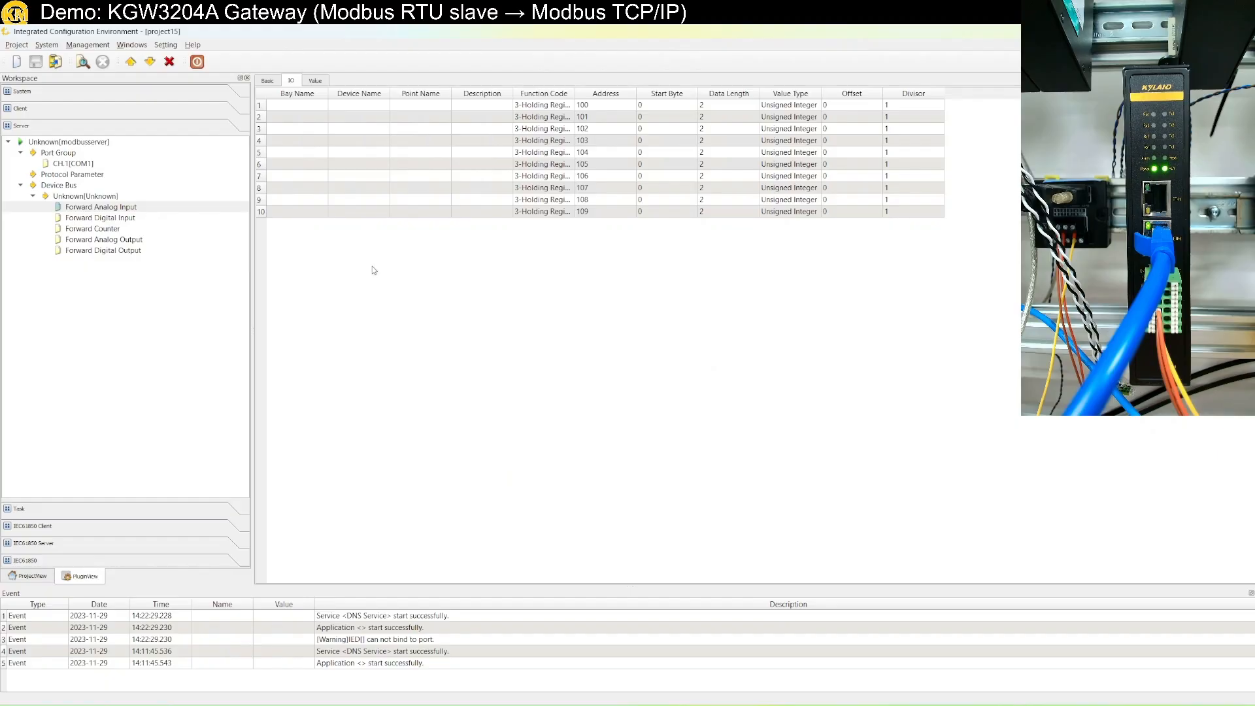
Select the Unknown device under Device Bus and open its properties.
left_click(66, 187)
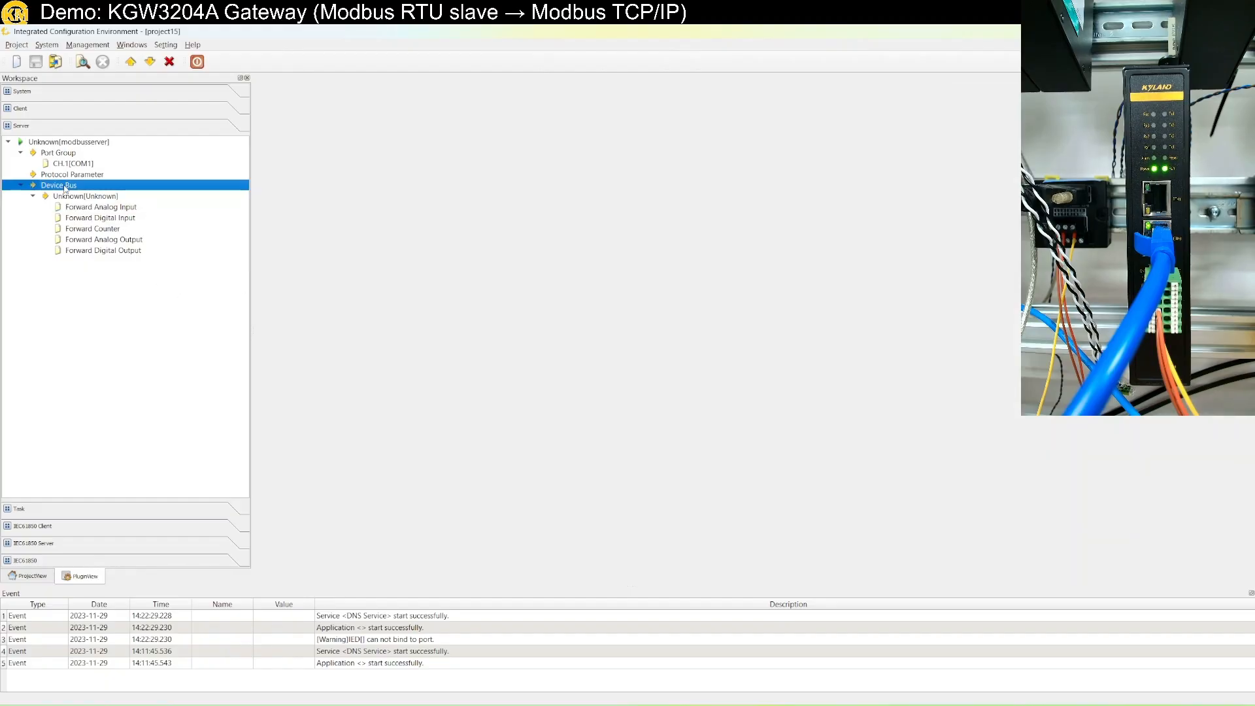
left_click(81, 175)
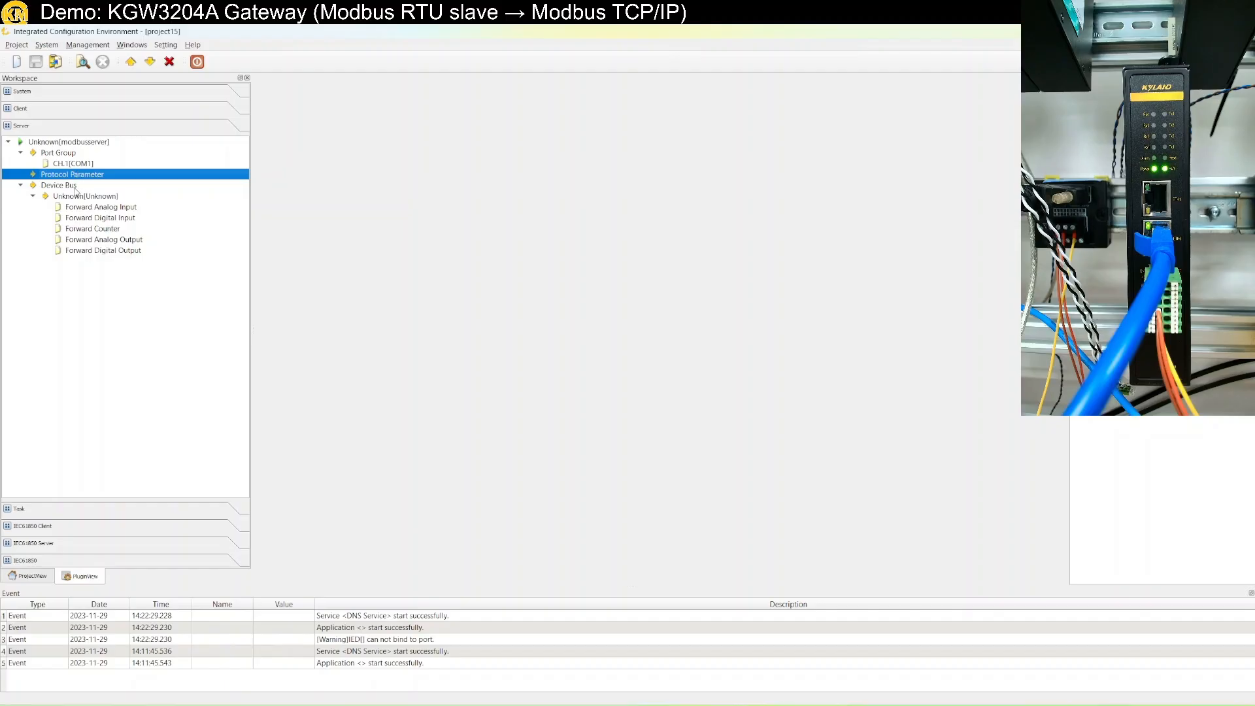
left_click(74, 188)
double_click(92, 199)
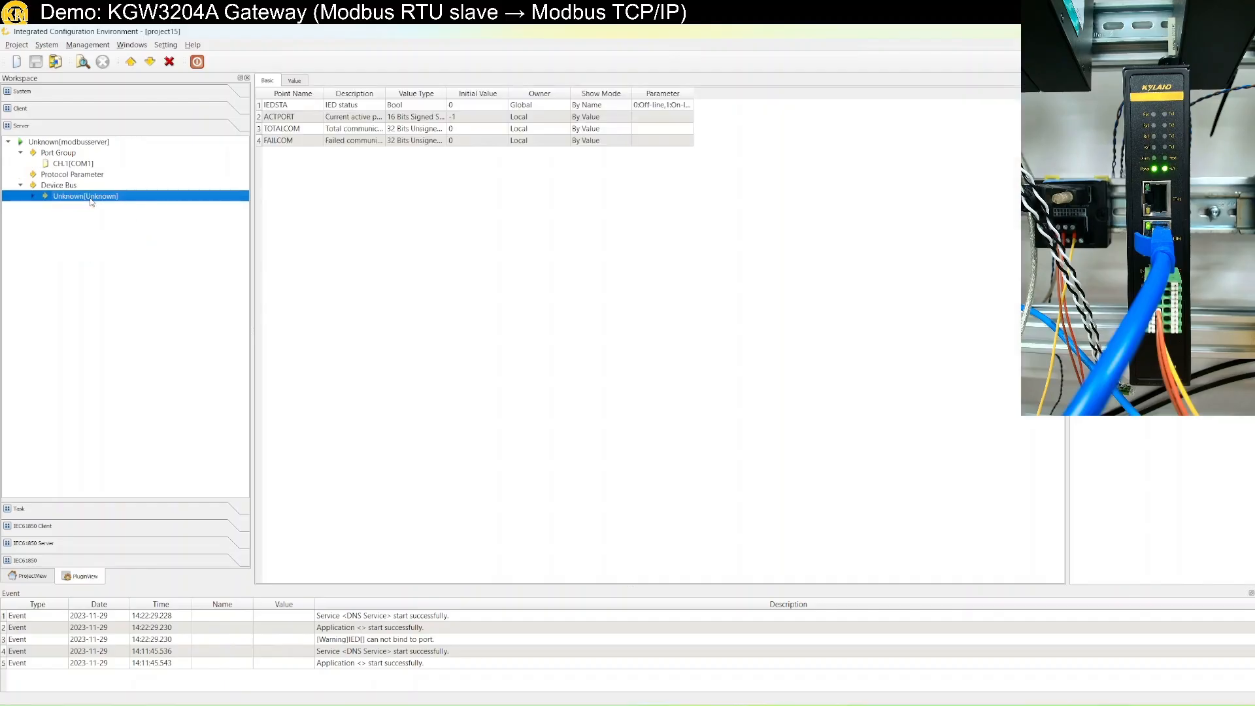
double_click(92, 199)
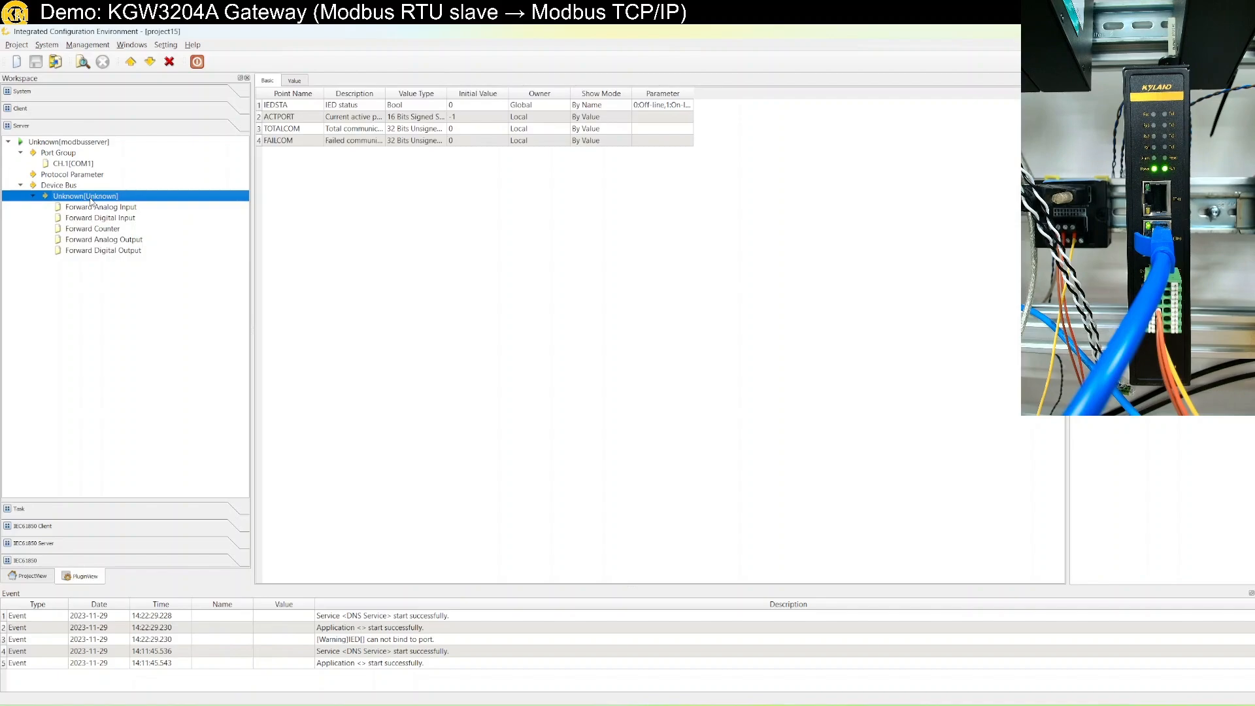
left_click(1196, 131)
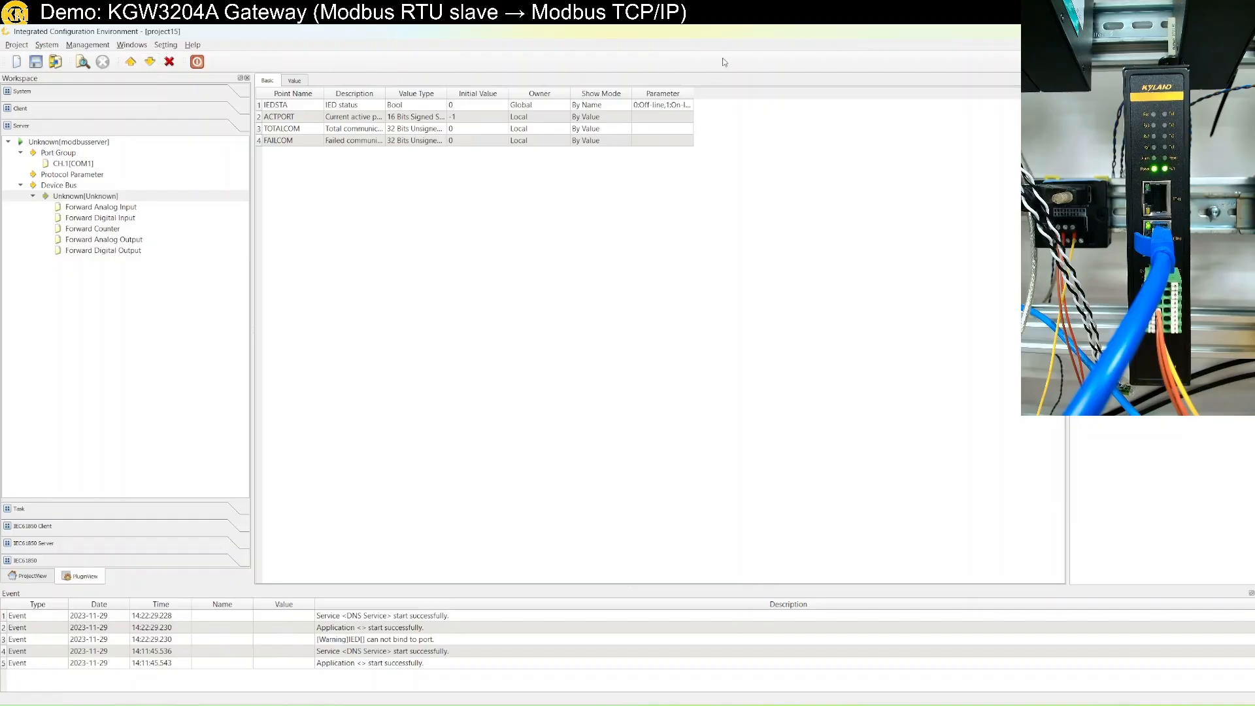
Snap EDPS to the left half and confirm the Unknown device's polling address is 4.
left_click_drag(692, 31, 5, 294)
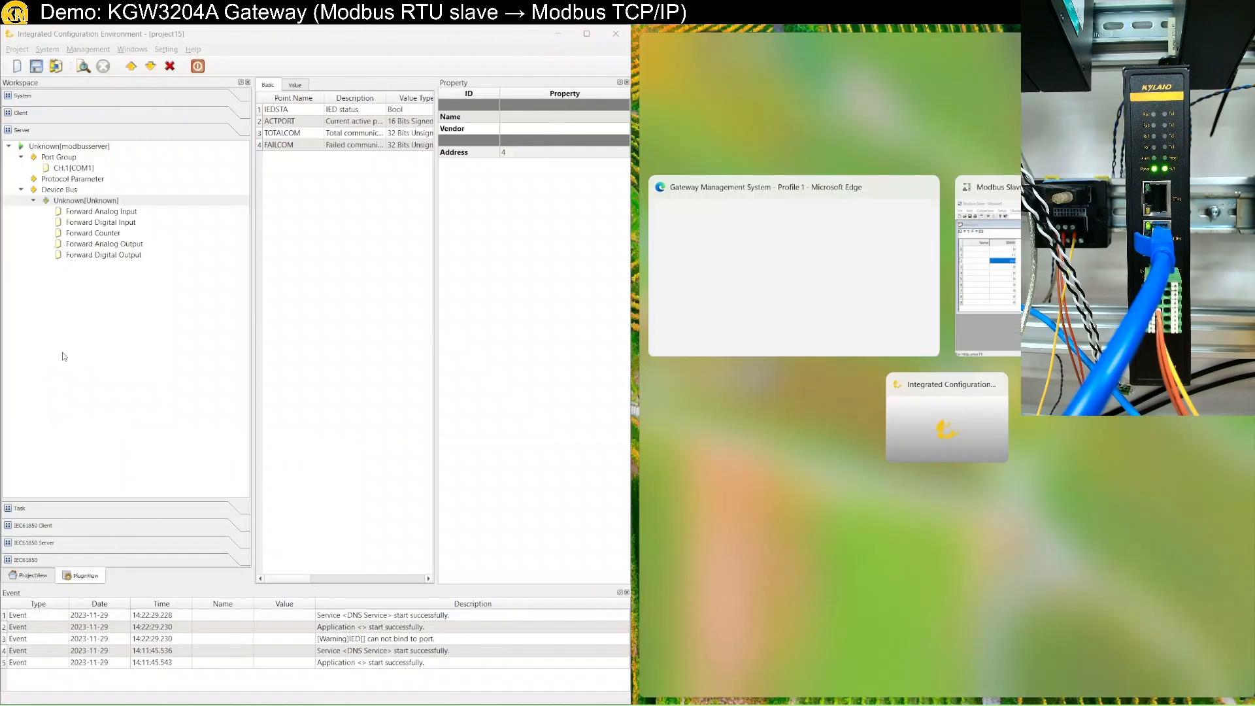
left_click(510, 156)
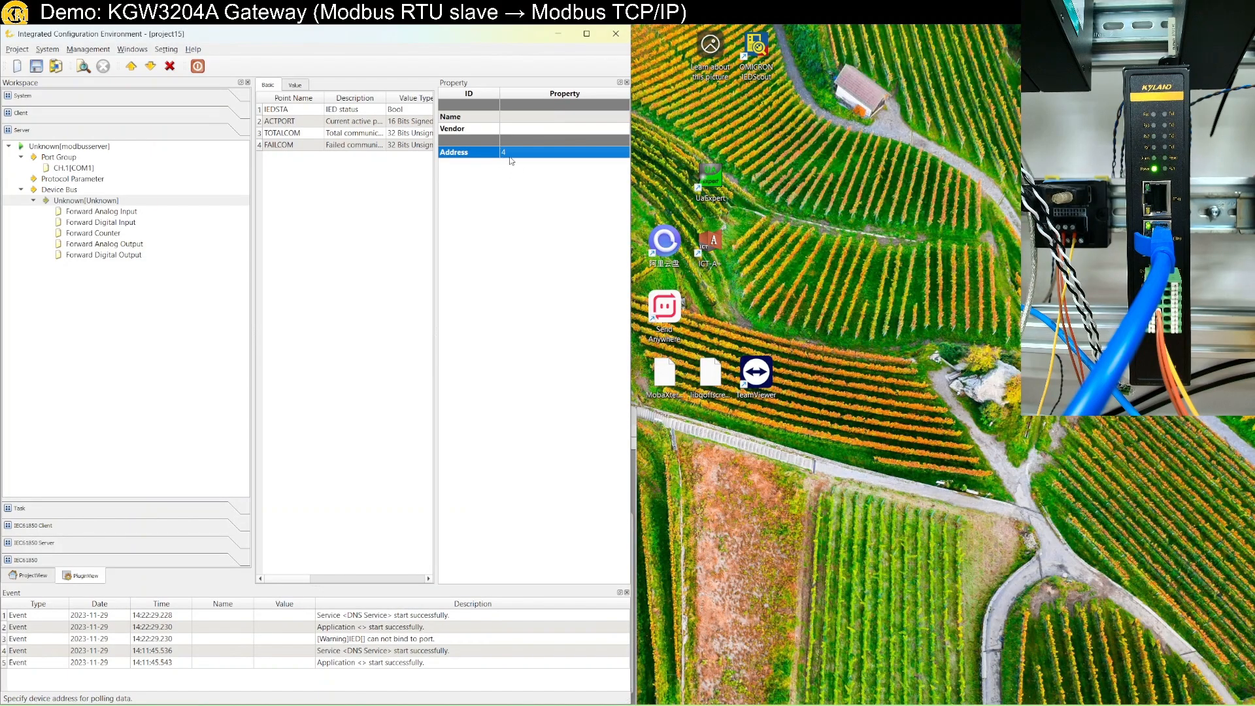
left_click(115, 214)
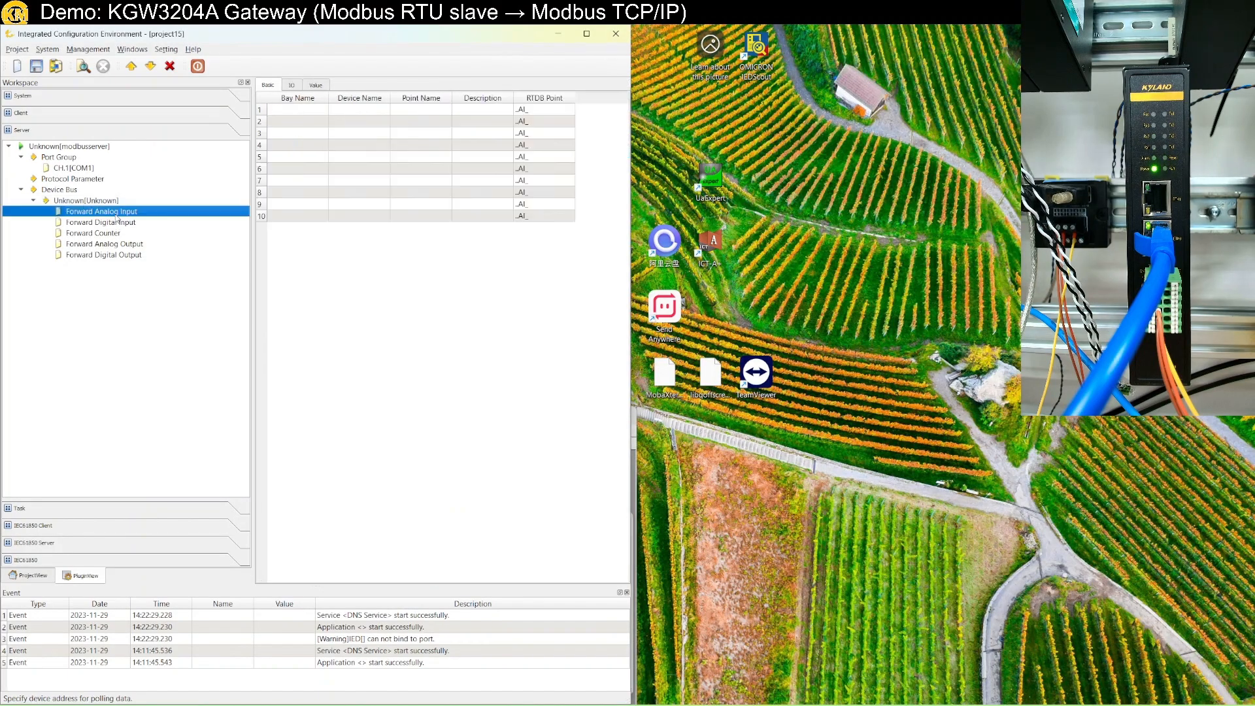
left_click(104, 202)
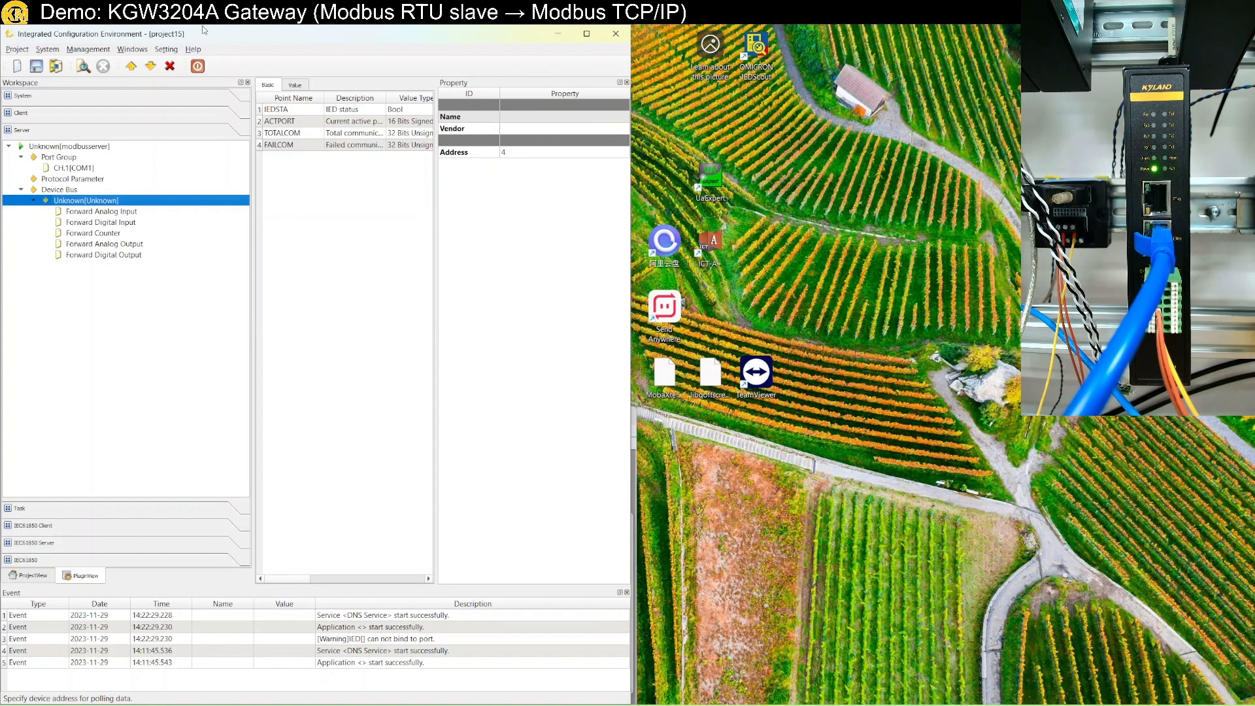
Re-download project15 to the gateway at 192.168.0.249, replacing the old copy, and show the gateway page.
left_click(151, 67)
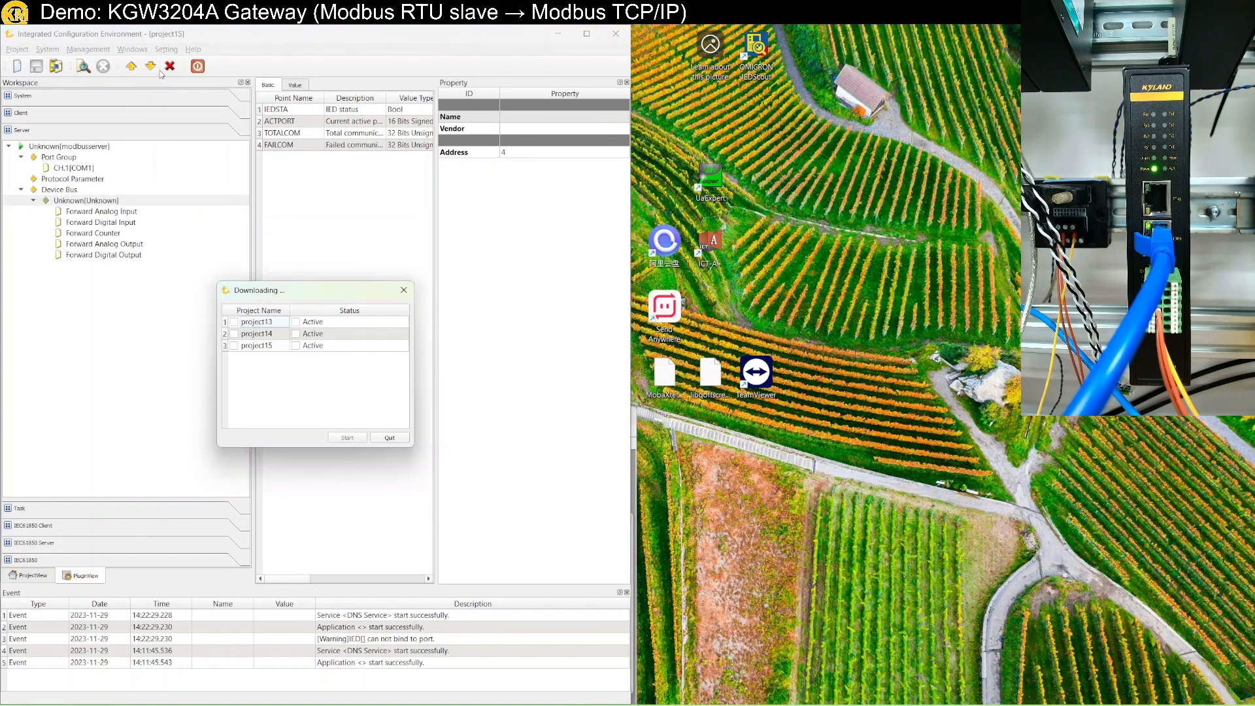
left_click(234, 345)
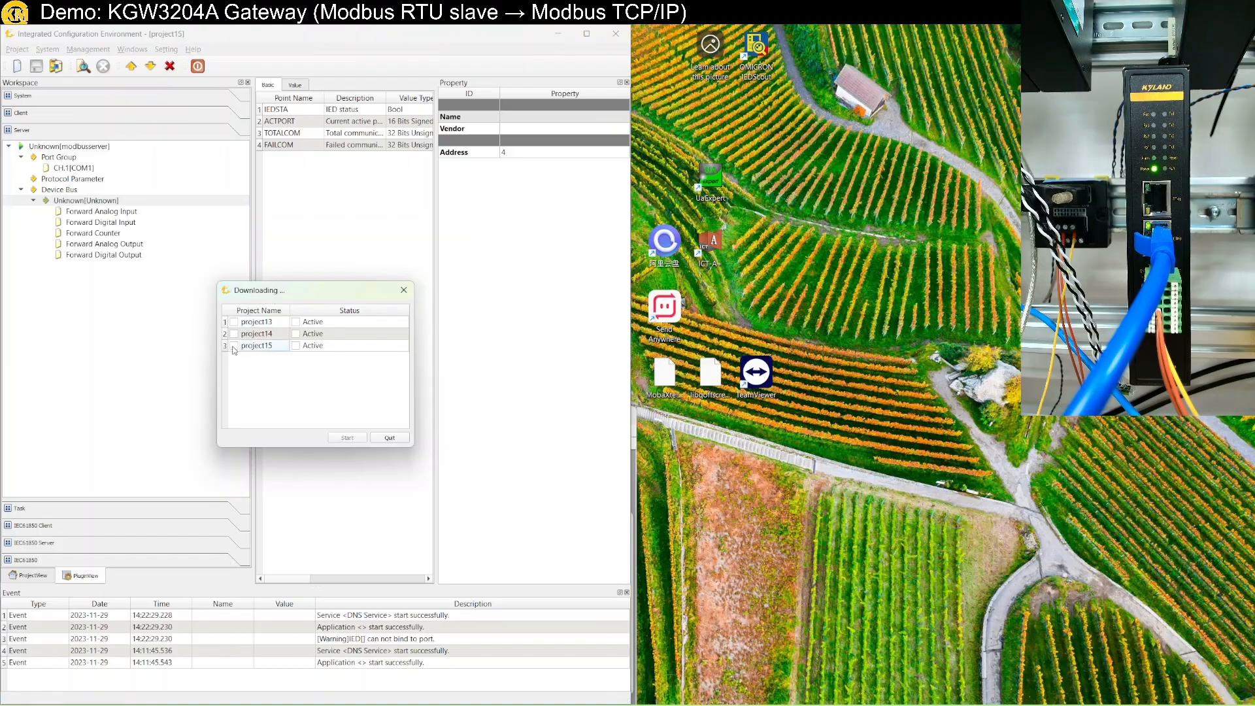
left_click(347, 438)
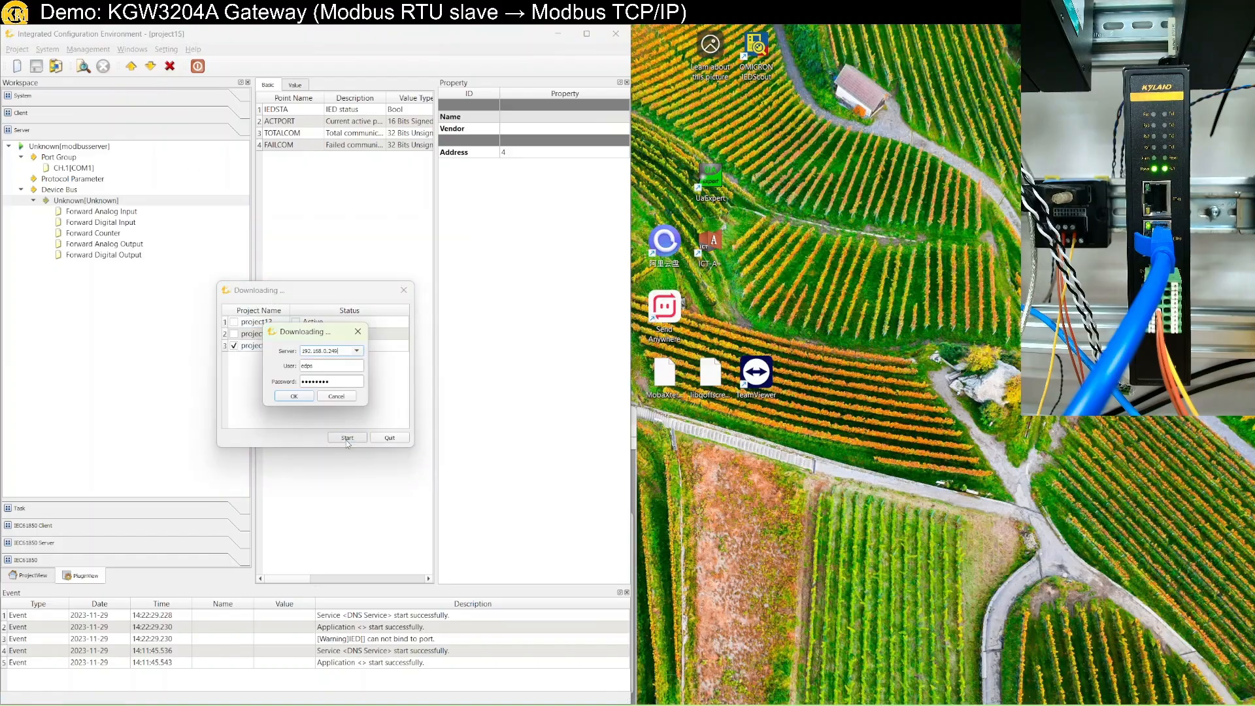
left_click(303, 398)
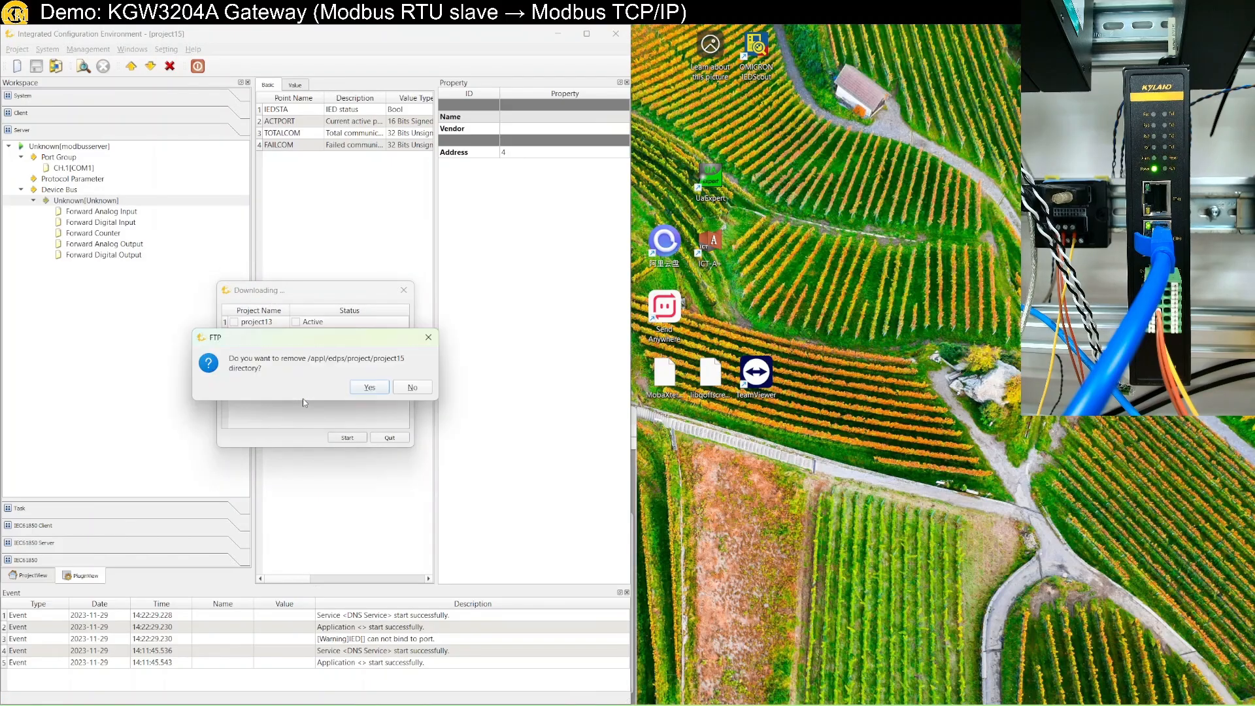
left_click(374, 389)
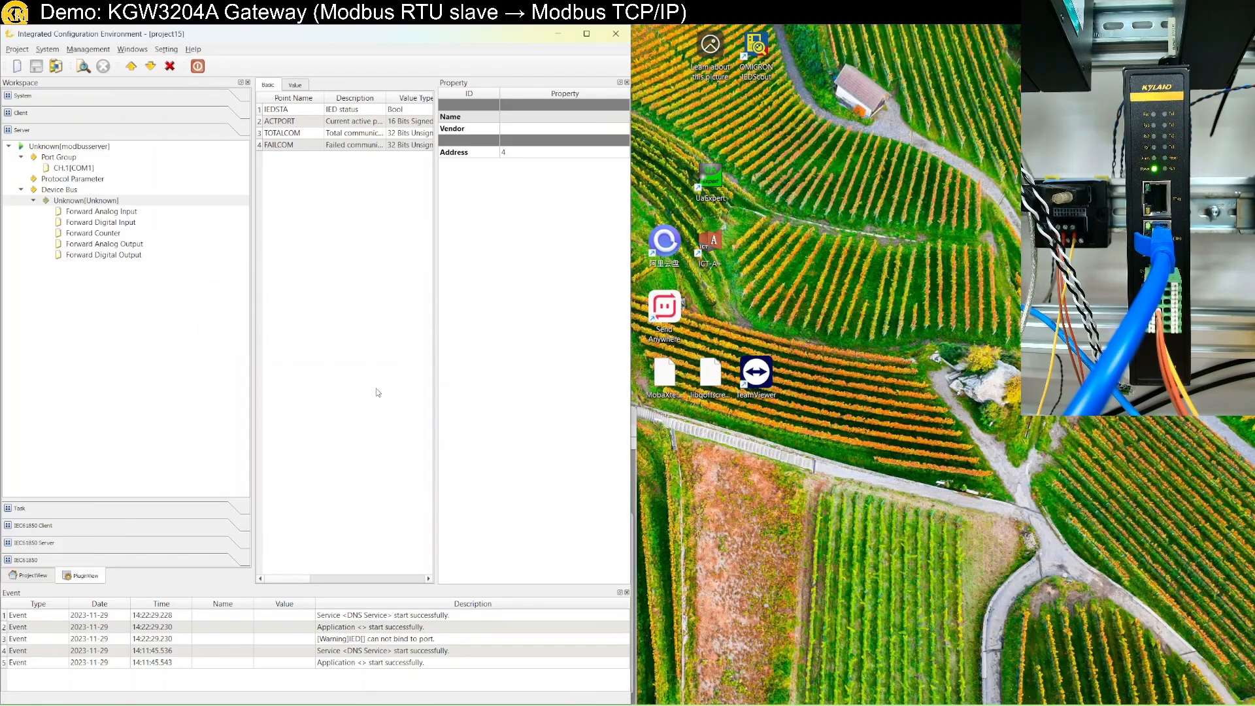
left_click(275, 704)
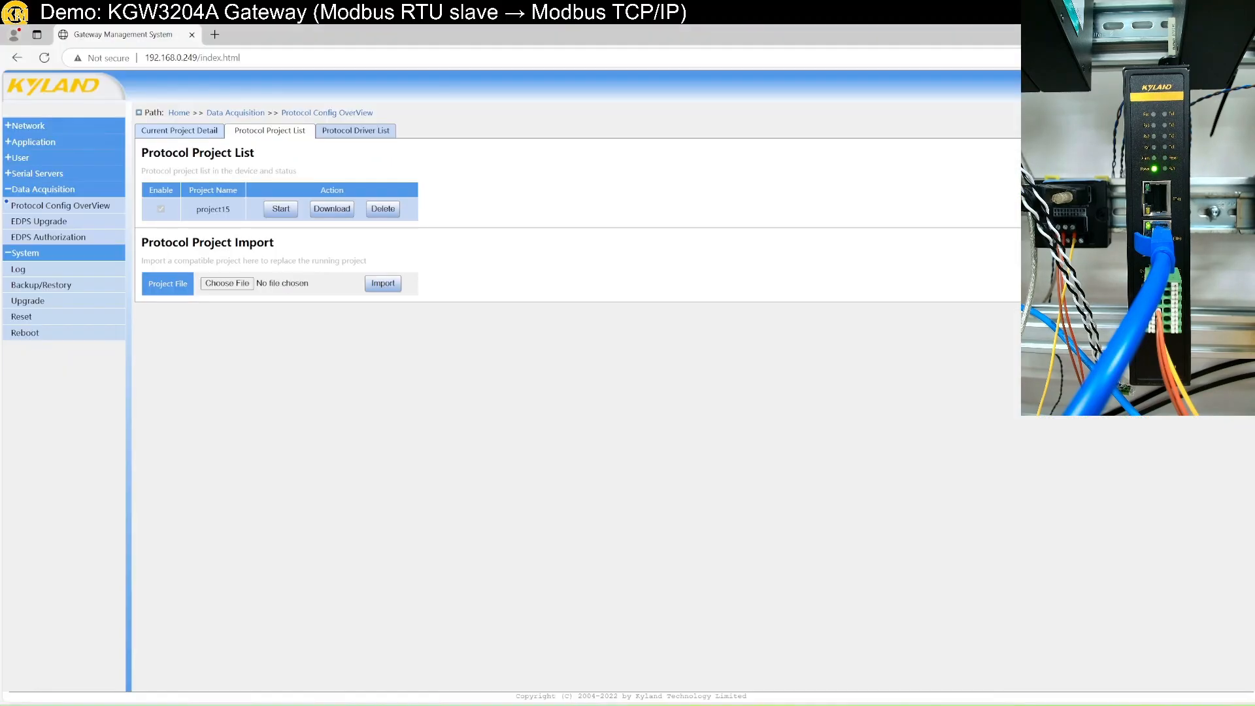
Start the newly downloaded project15 on the gateway, then open the Windows search.
left_click(282, 210)
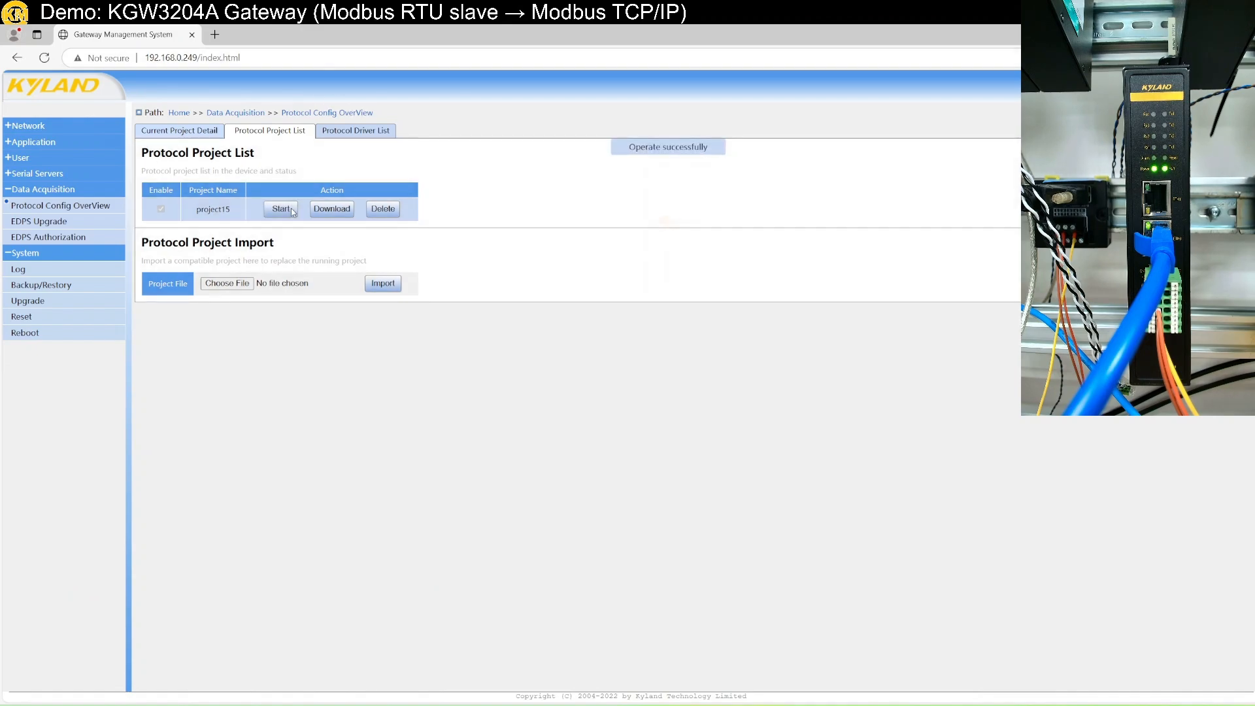
left_click_drag(820, 36, 1253, 251)
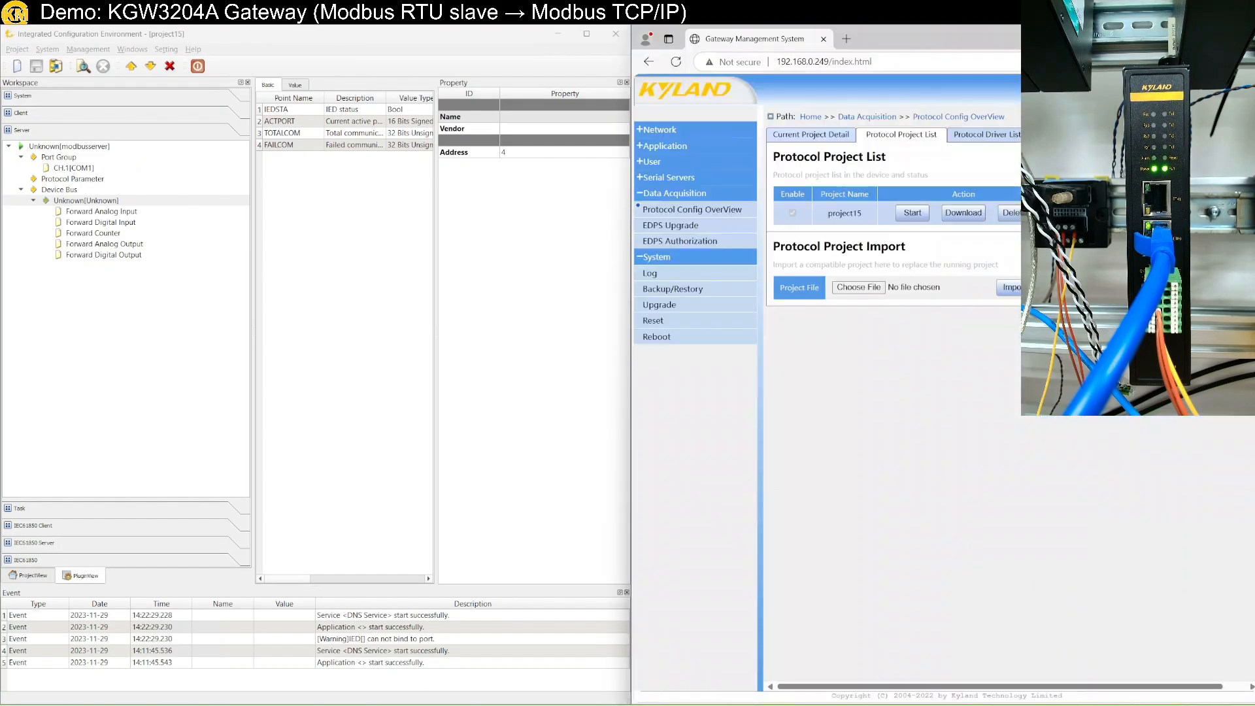
key("super")
Search 'mo' and launch Modbus Poll.
type("mo")
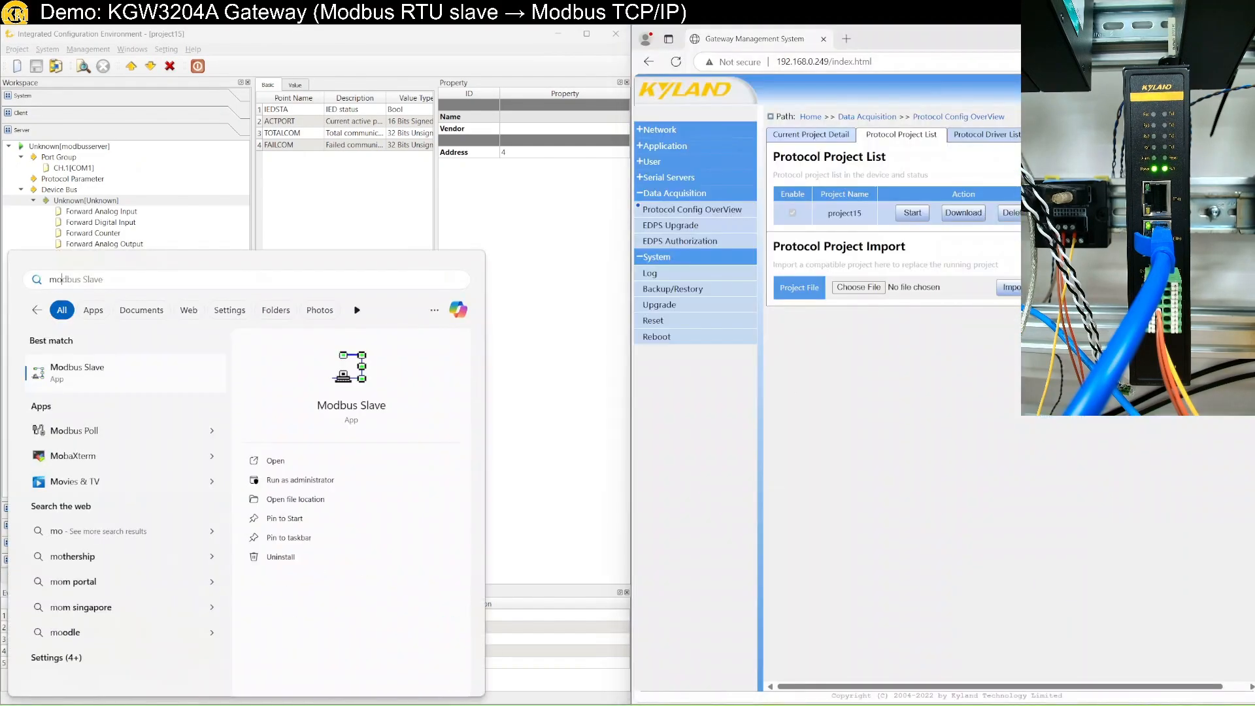
key("Down")
key("Down")
key("Return")
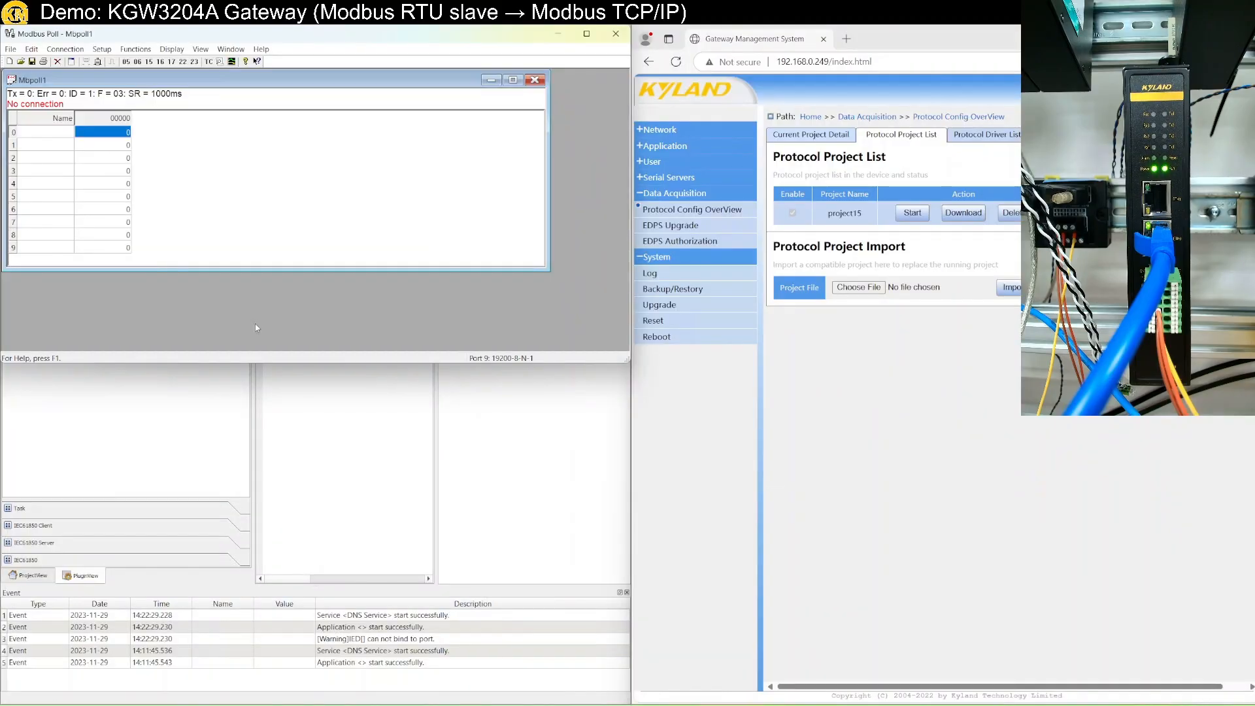
Connect Modbus Poll on serial port 9 at 19200-8-N-1 and dismiss the timeout error.
left_click(64, 49)
left_click(72, 63)
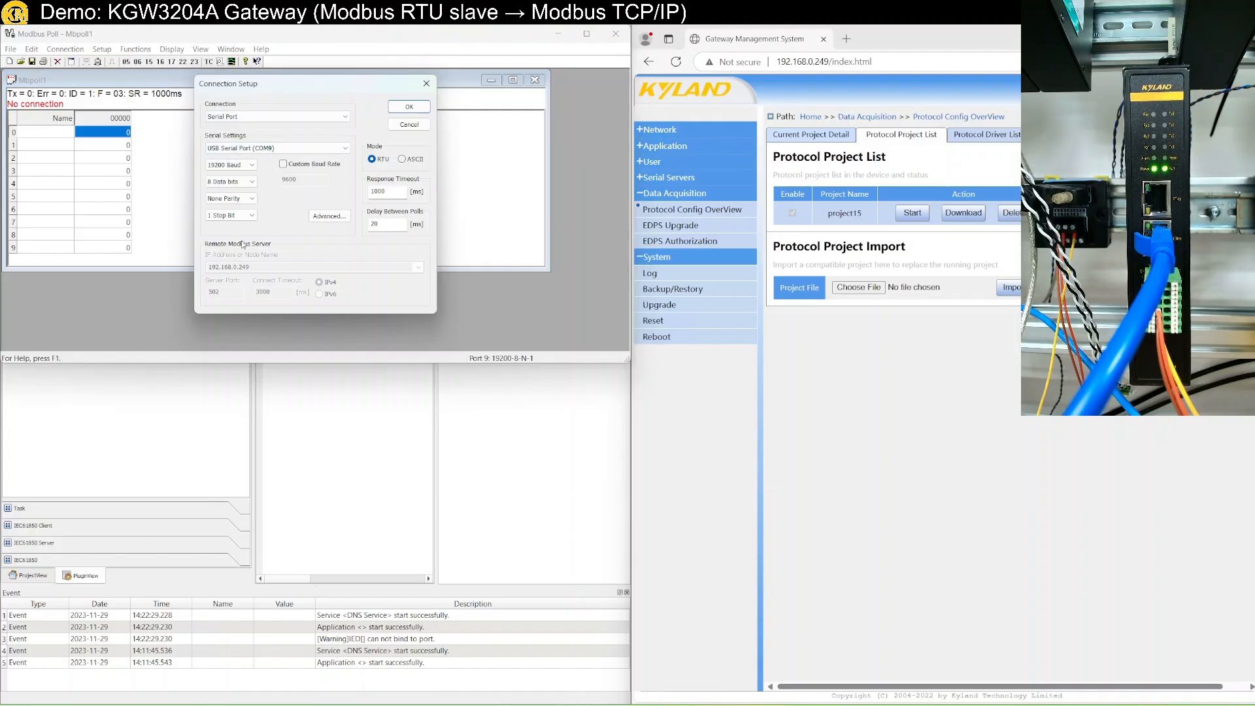
left_click(407, 107)
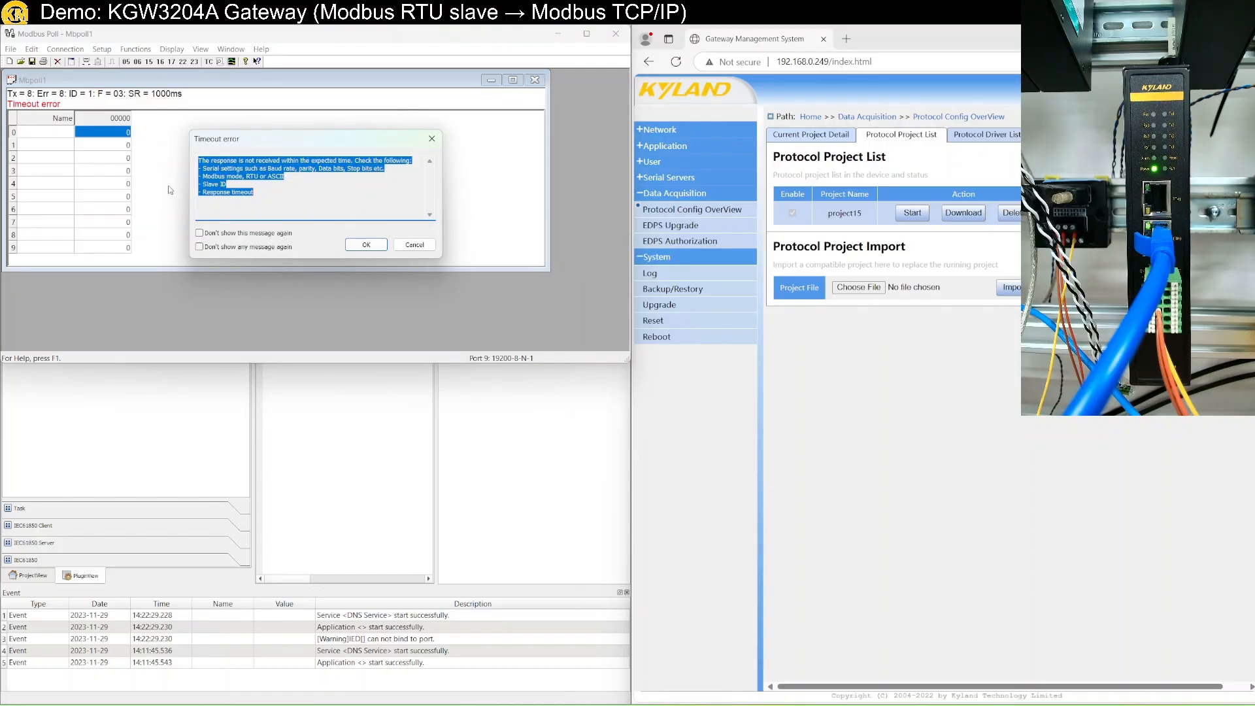
left_click(227, 185)
left_click_drag(232, 185, 200, 185)
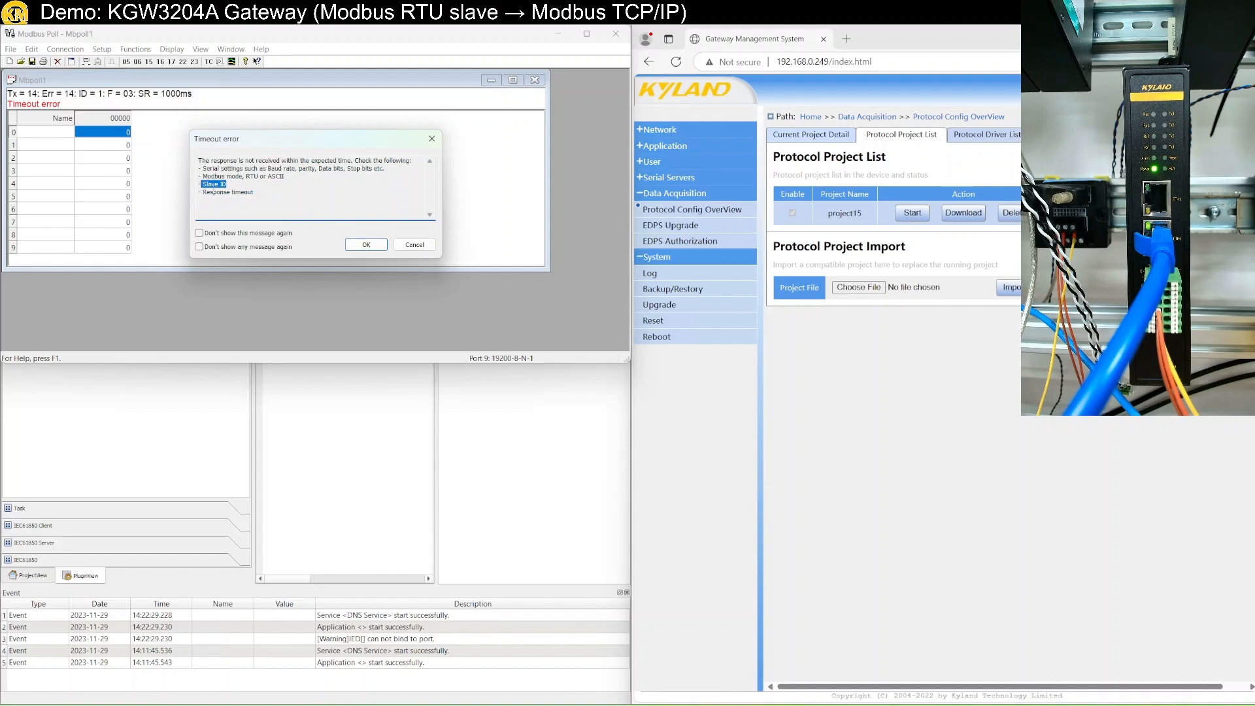
left_click(405, 245)
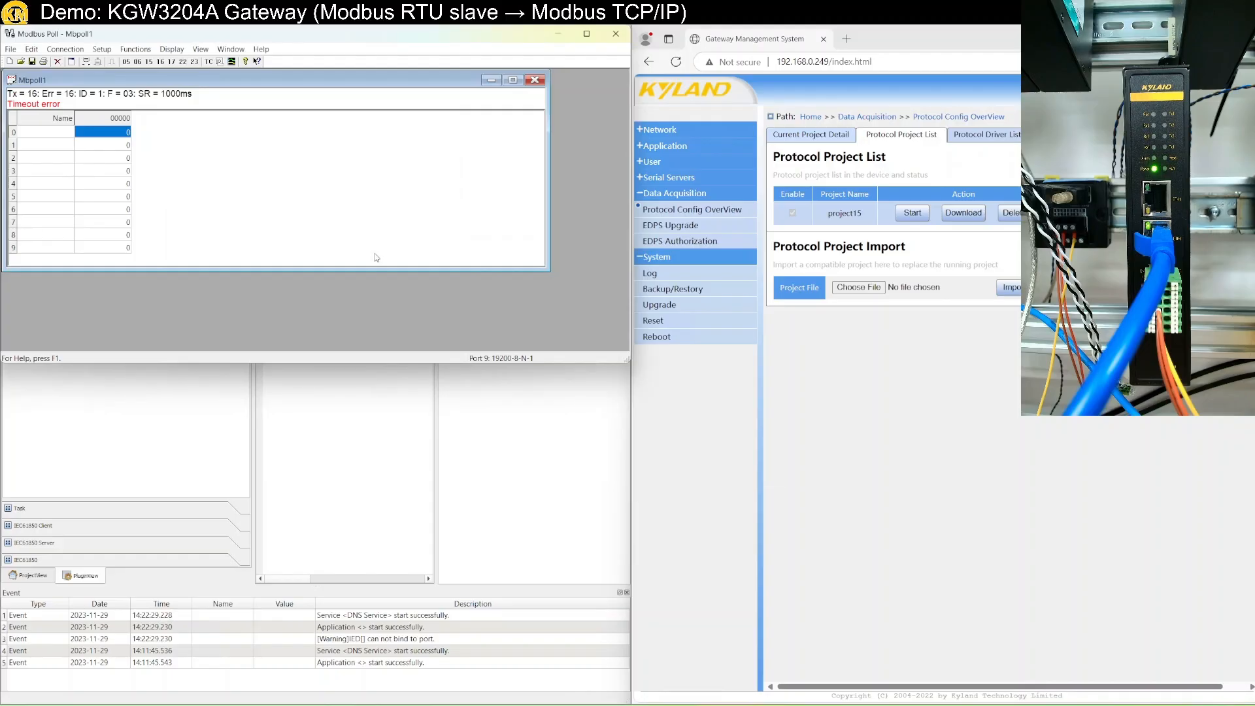
Set the Read/Write Definition to slave ID 4, start address 100, quantity 10.
left_click(119, 52)
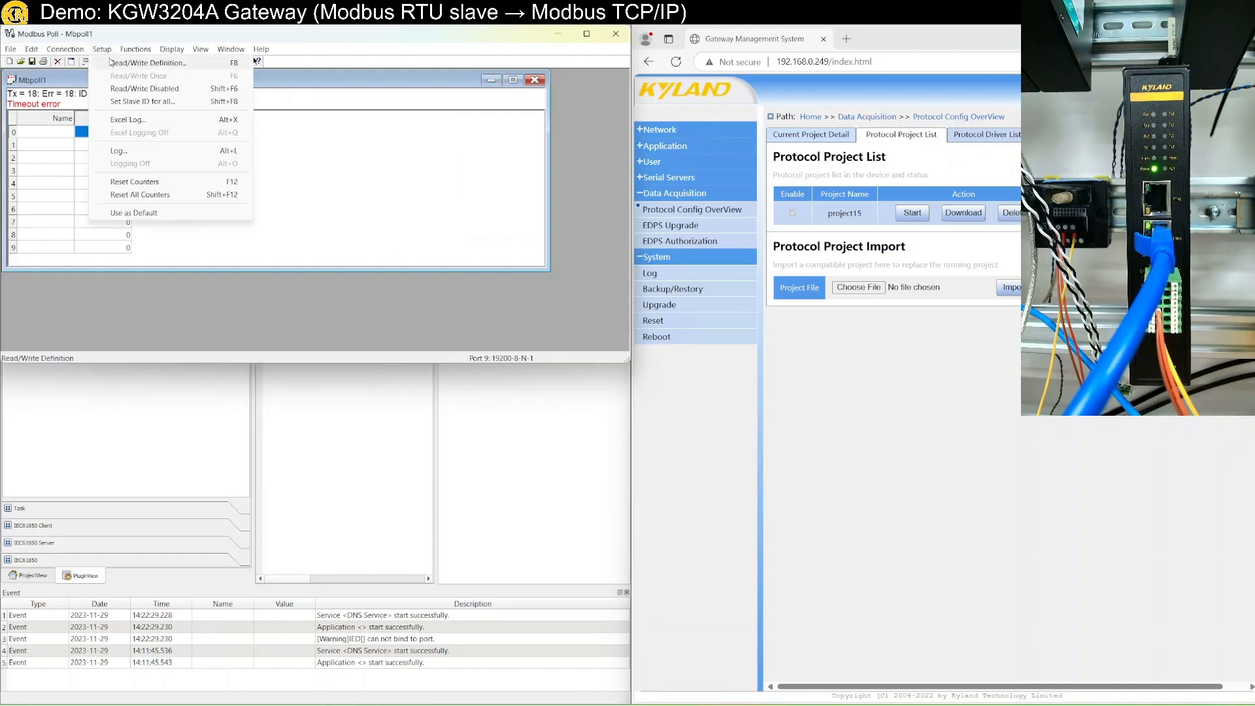
left_click(110, 62)
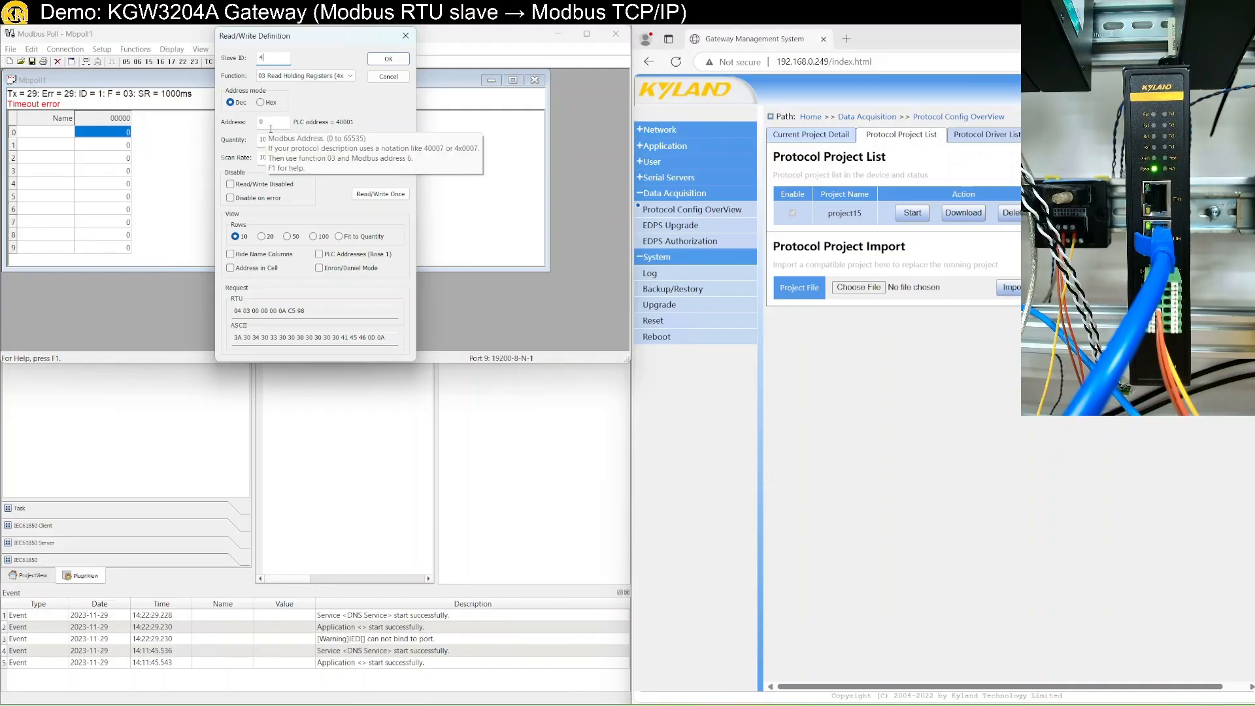
left_click_drag(270, 125, 250, 125)
type("100")
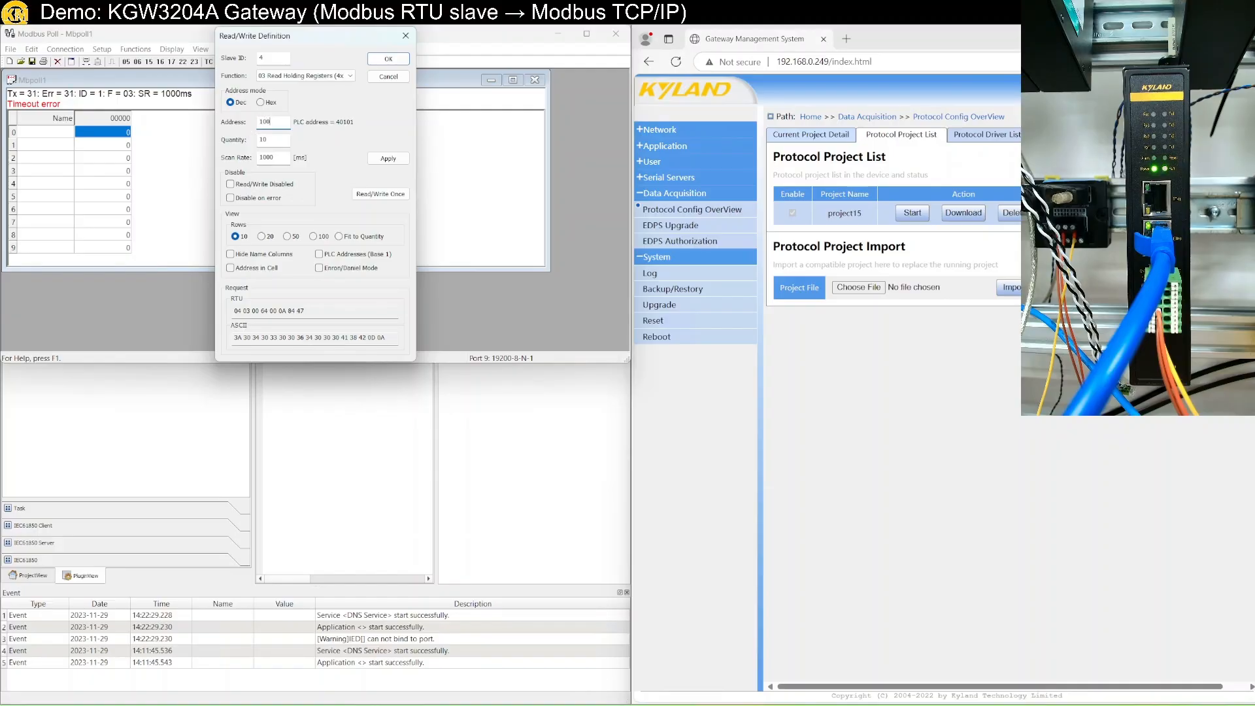
key("Return")
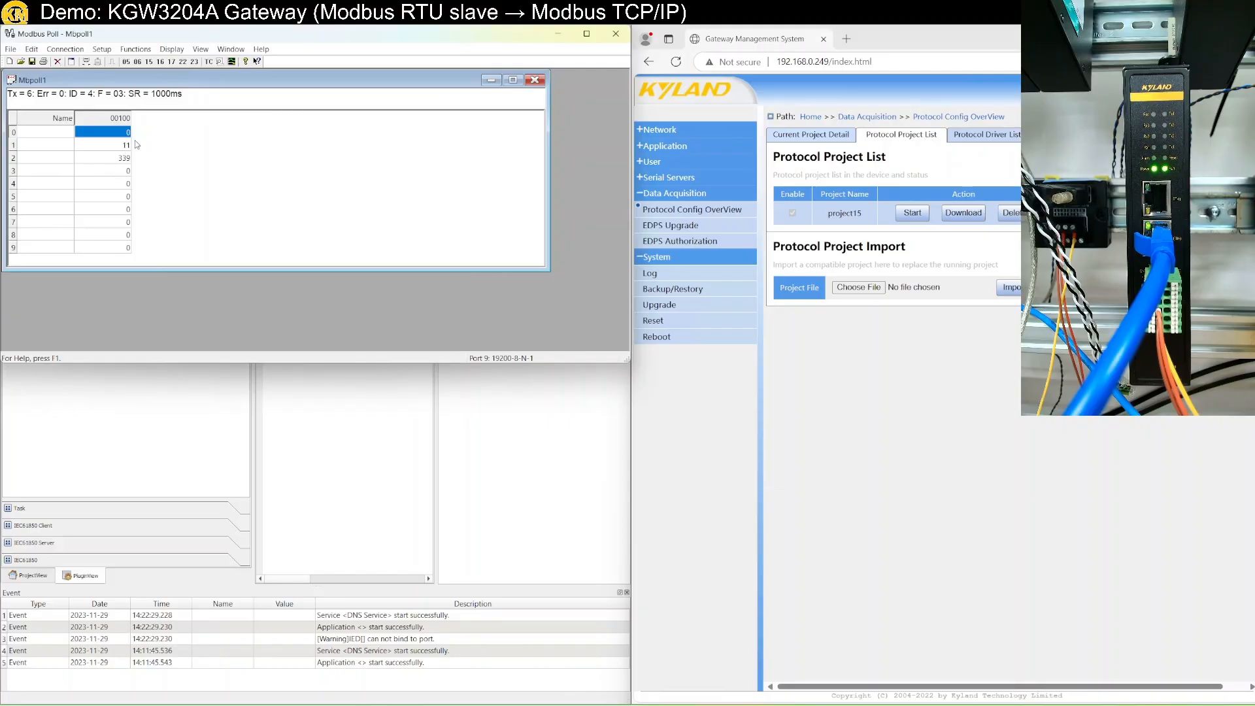
Show Modbus Poll's Communication Traffic log mid-screen, then return to the EDPS configuration window.
left_click(140, 51)
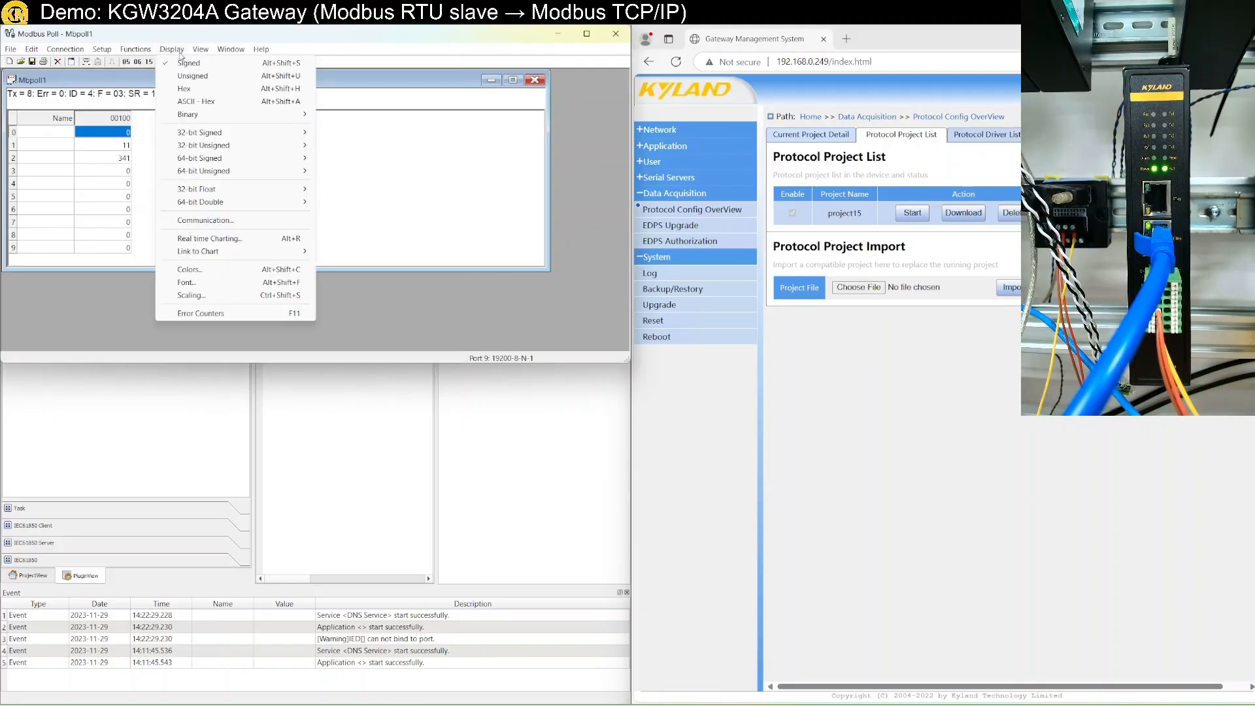
left_click(242, 222)
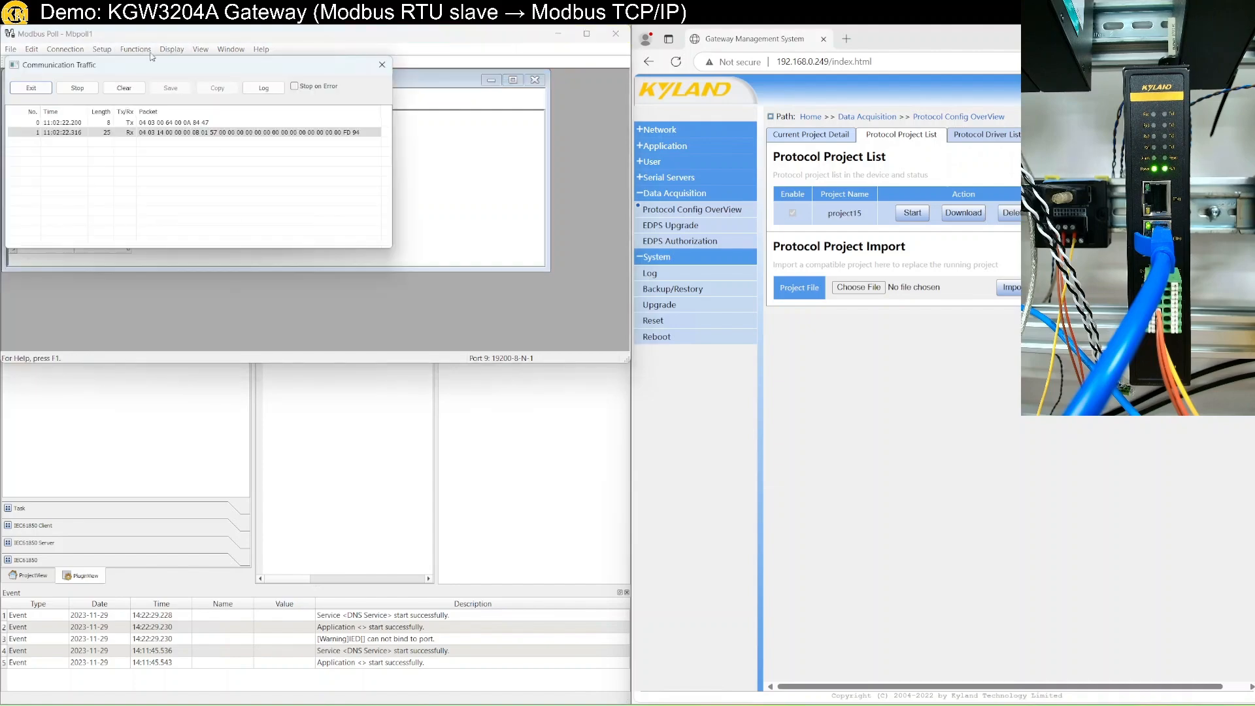
left_click_drag(263, 68, 520, 132)
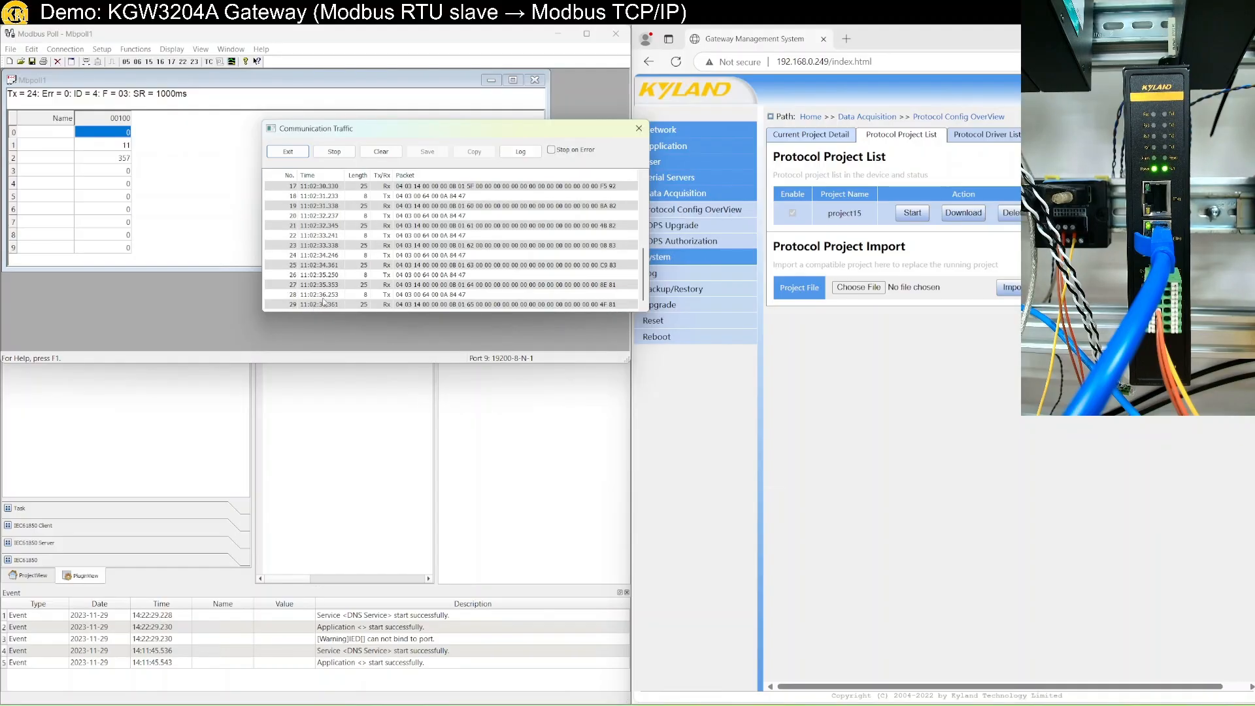
left_click(419, 507)
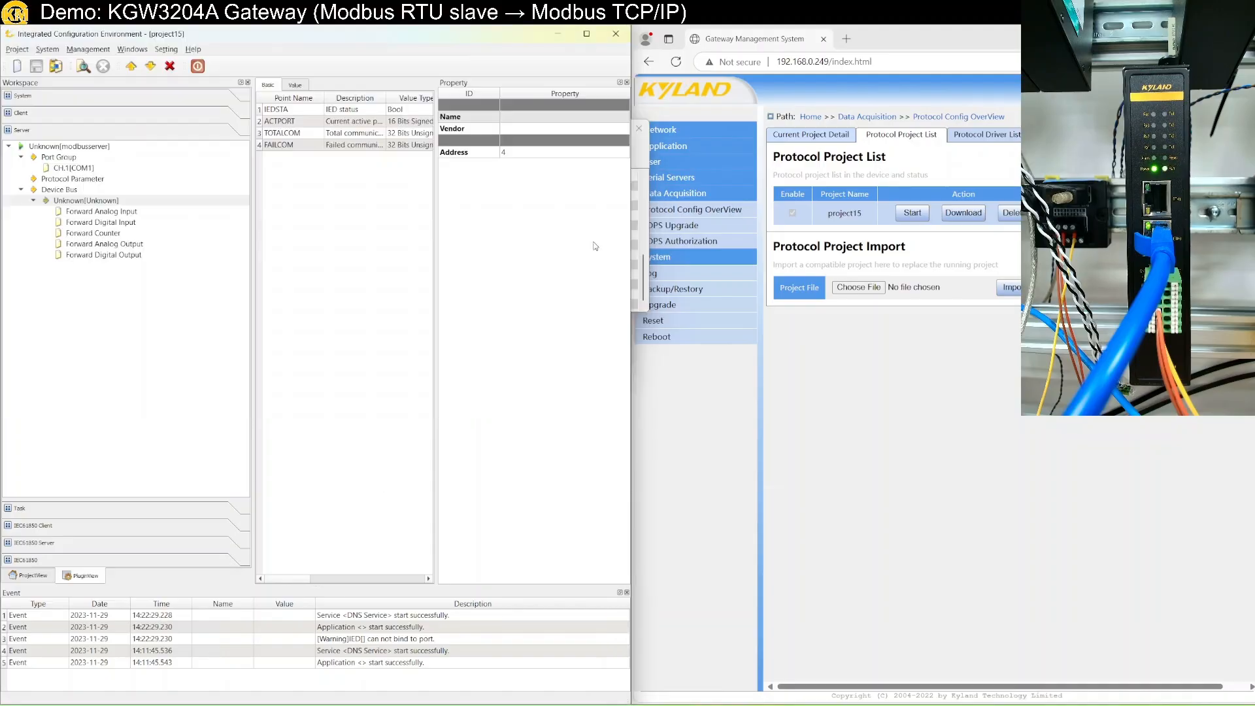
Tile the EDPS window on the right half and bring Modbus Poll forward with its Setup menu.
left_click_drag(528, 38, 1253, 243)
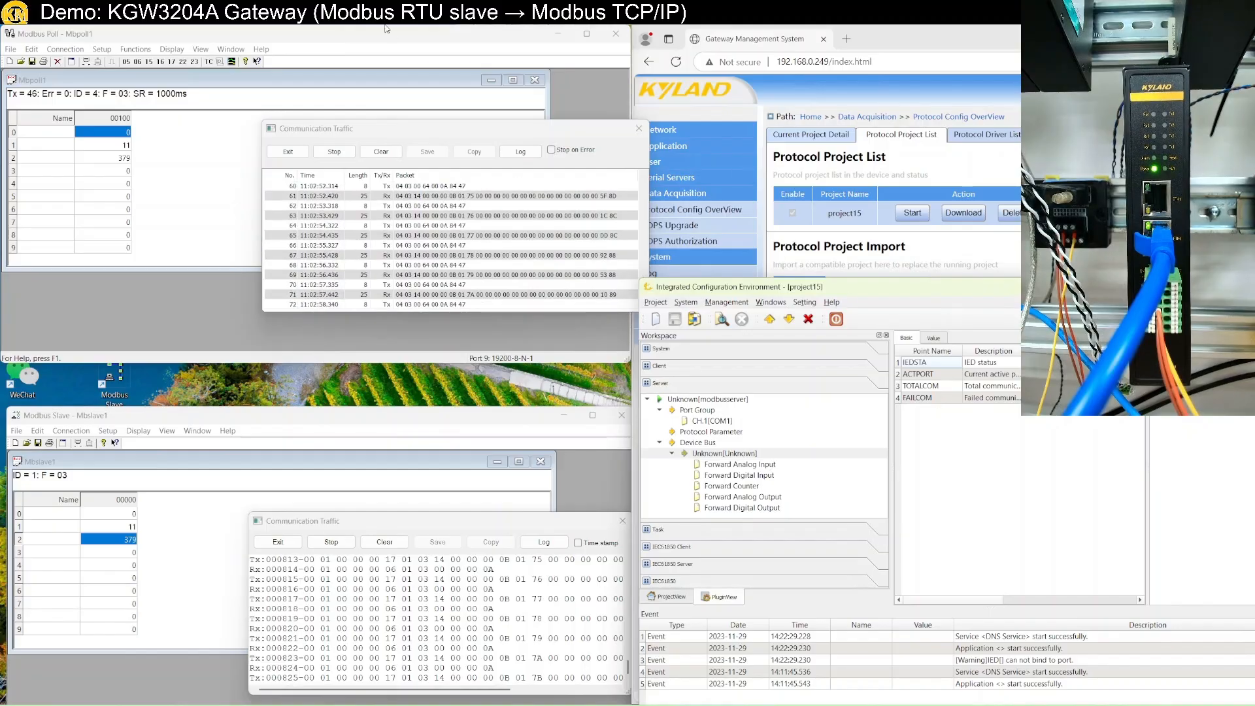
left_click(112, 74)
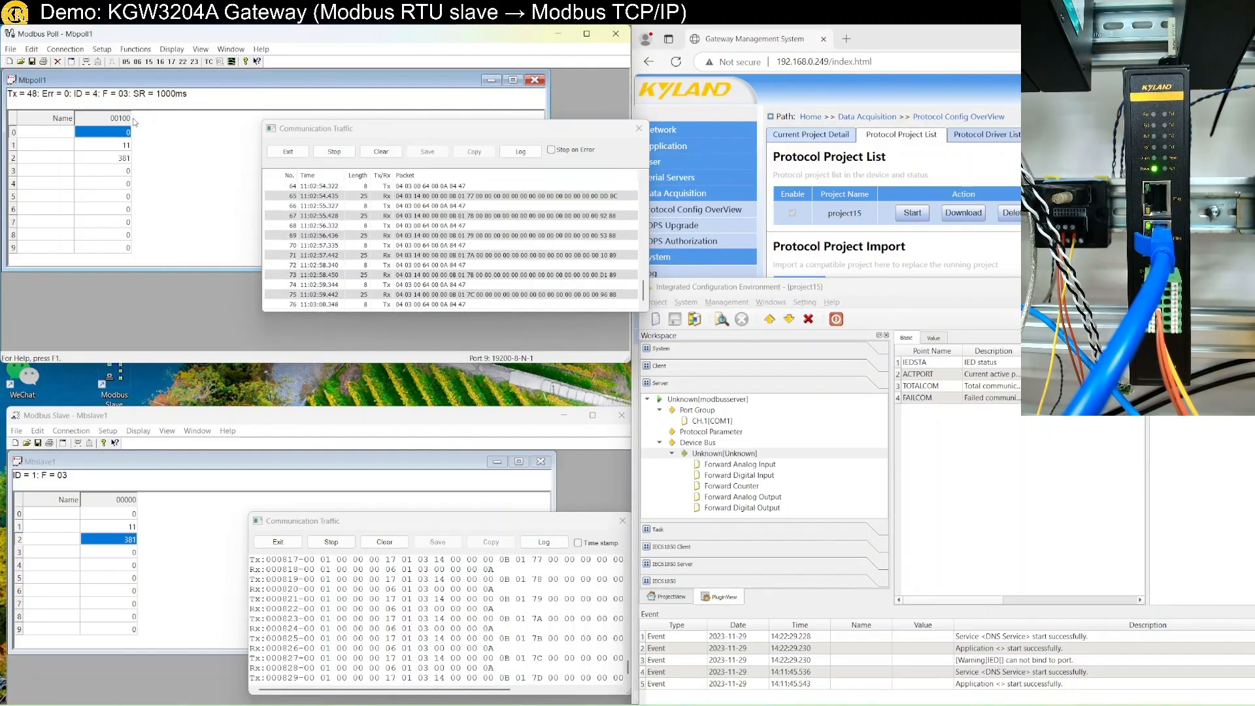
left_click(136, 50)
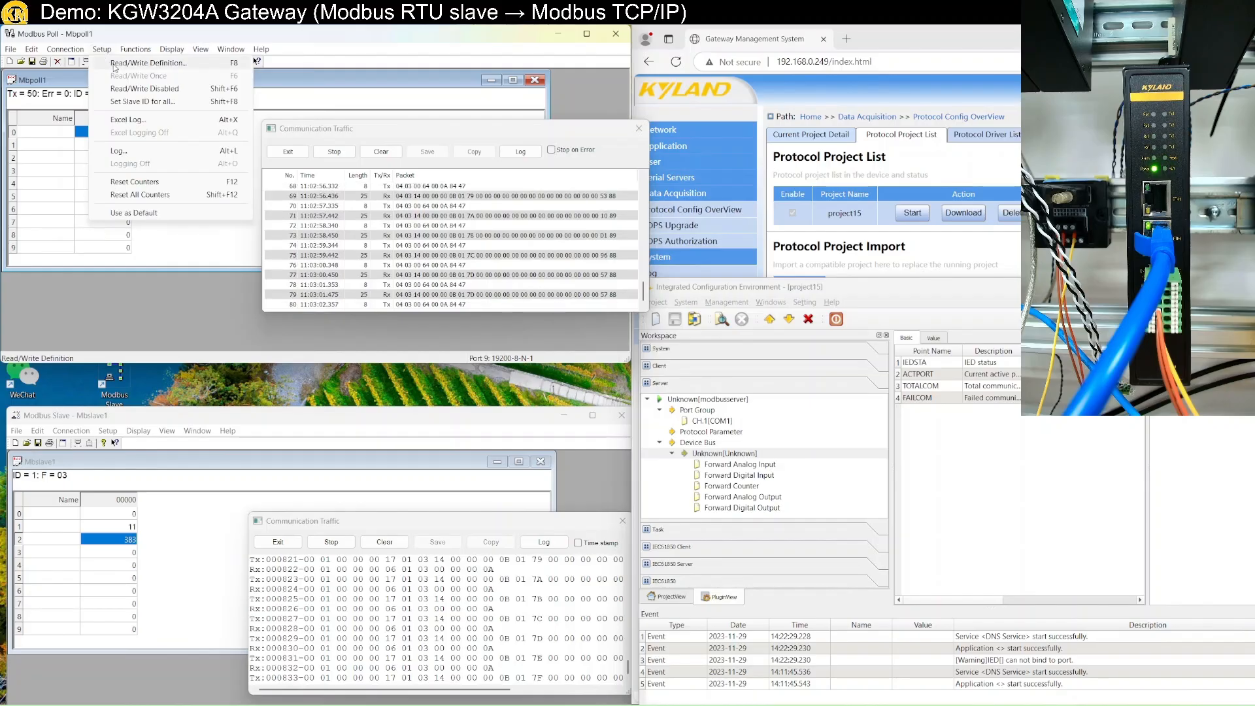
Change Modbus Poll's Read/Write Definition scan rate to 100 ms.
left_click(151, 62)
double_click(274, 158)
type("1")
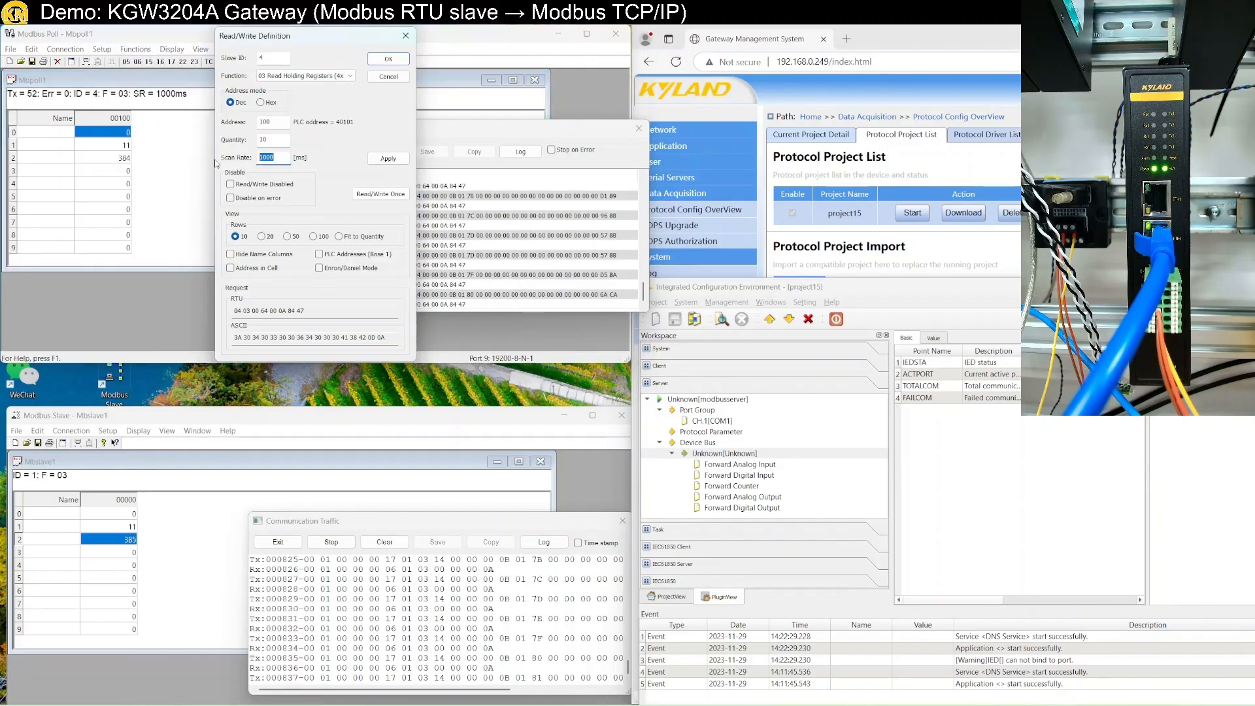
type("00")
key("Return")
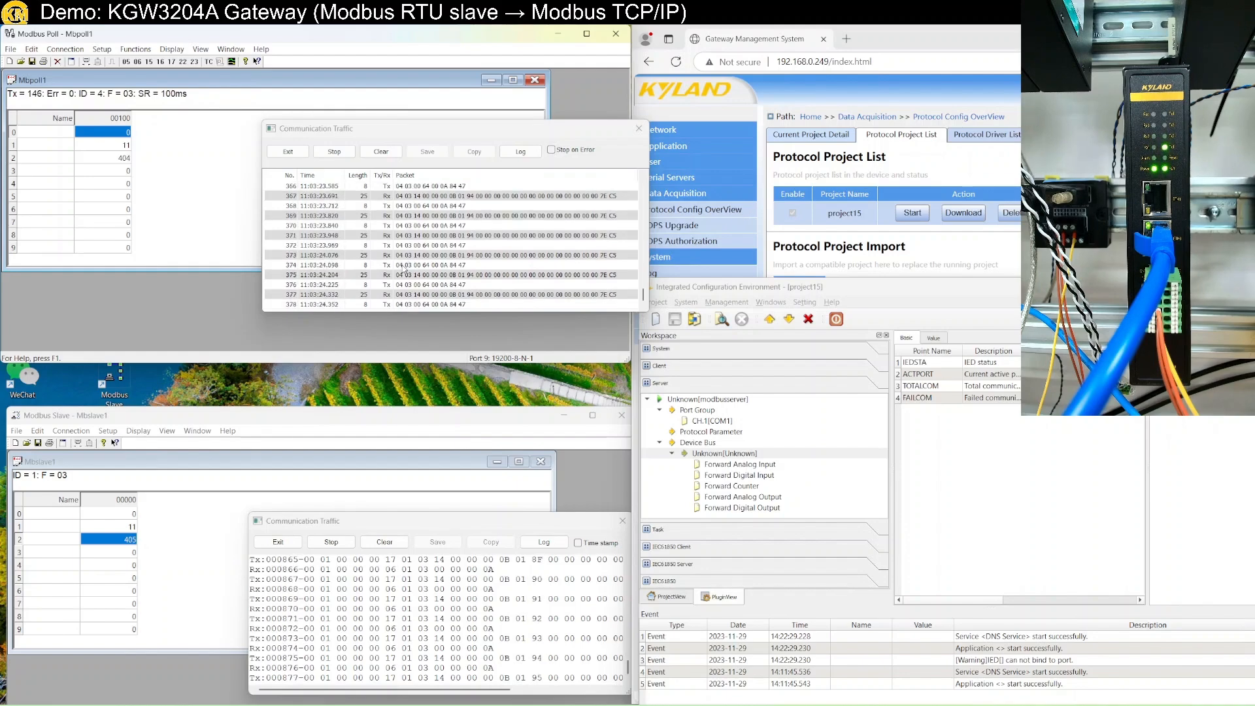
Set Modbus Slave register 3 to 12345 after the out-of-range 123456 is rejected.
double_click(127, 552)
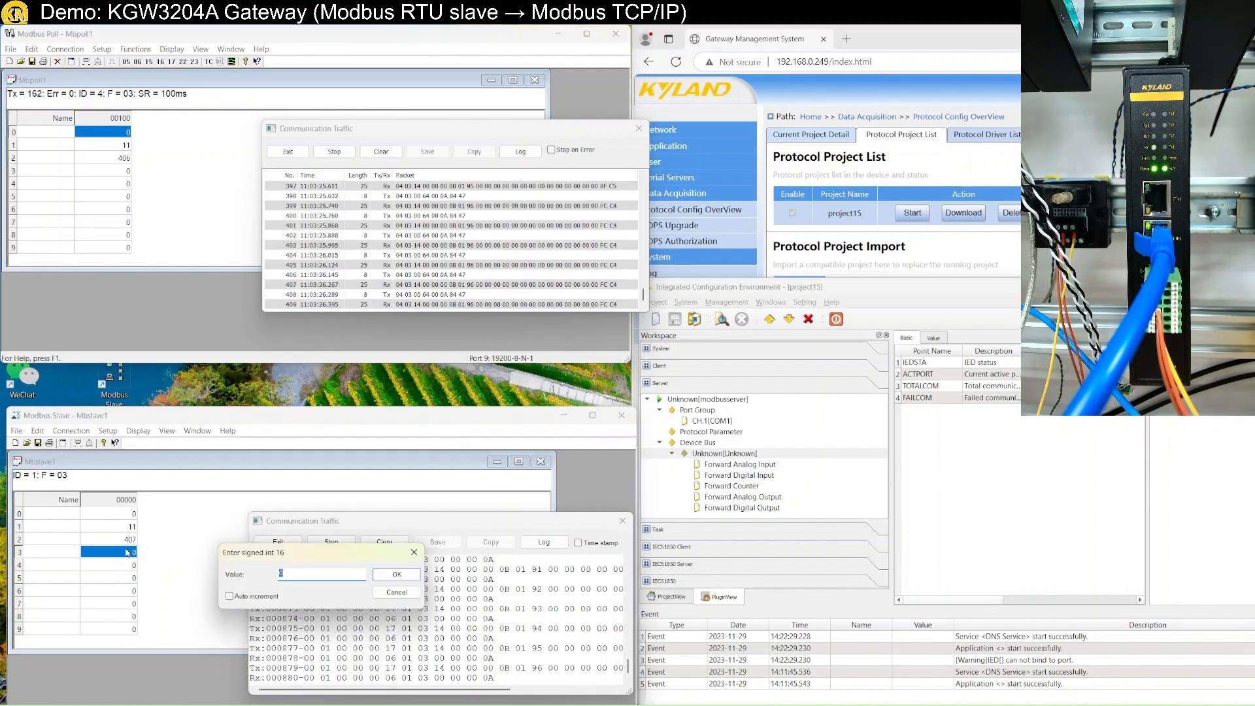
type("123456")
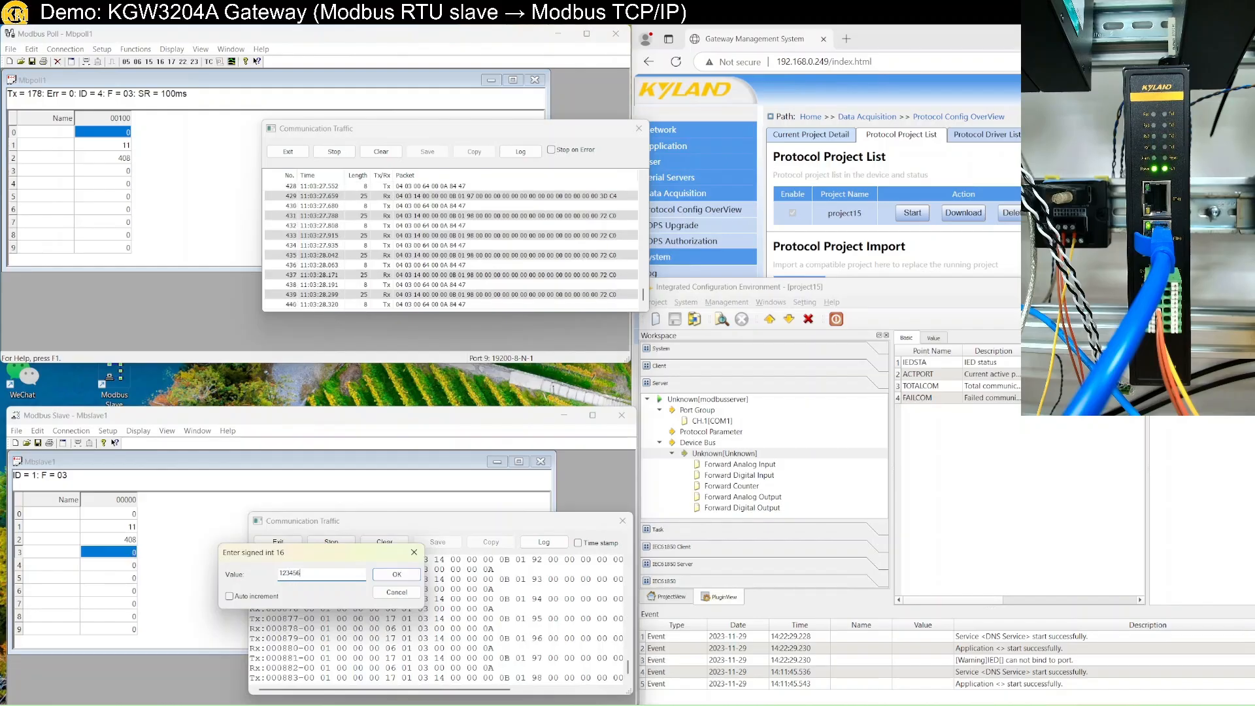
key("Return")
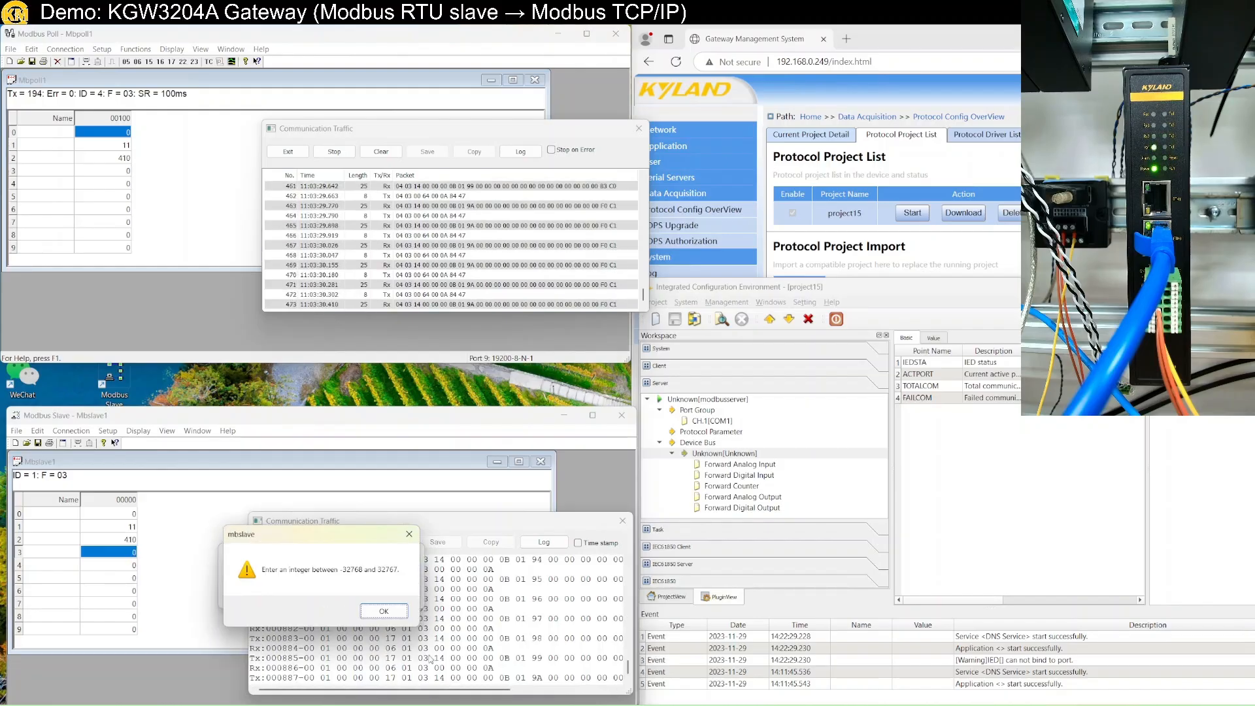
left_click(384, 610)
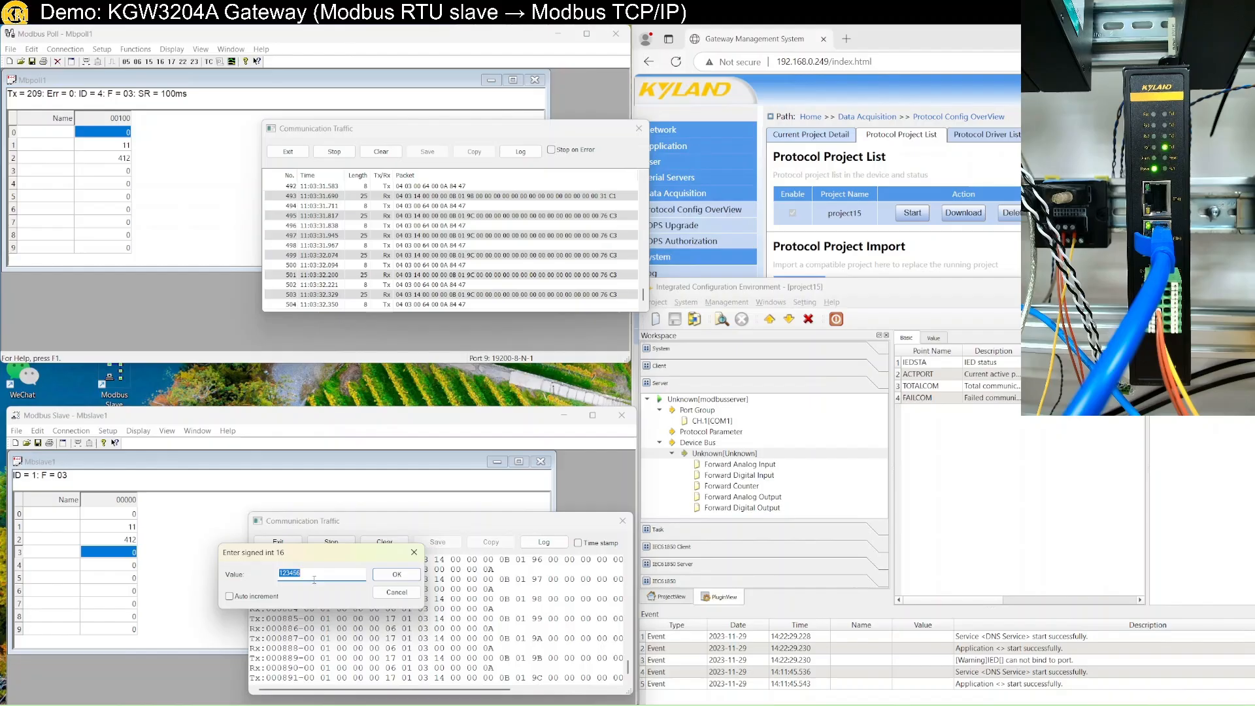
type("12")
key("Return")
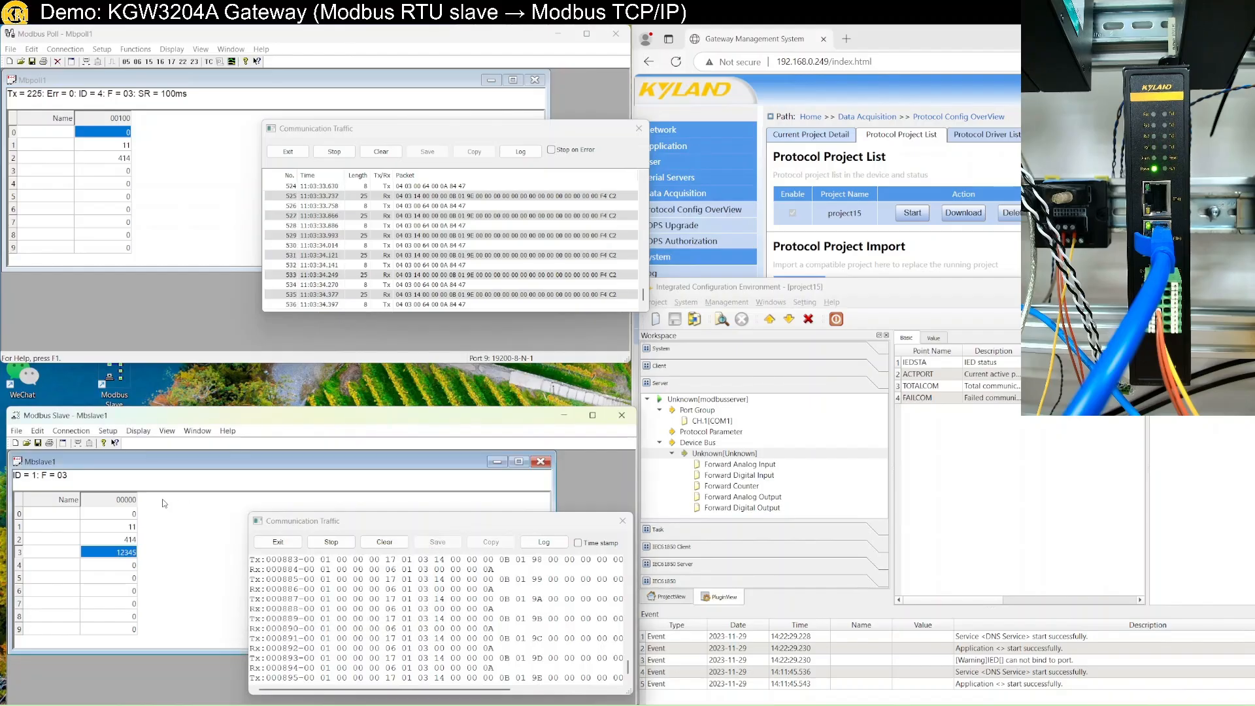